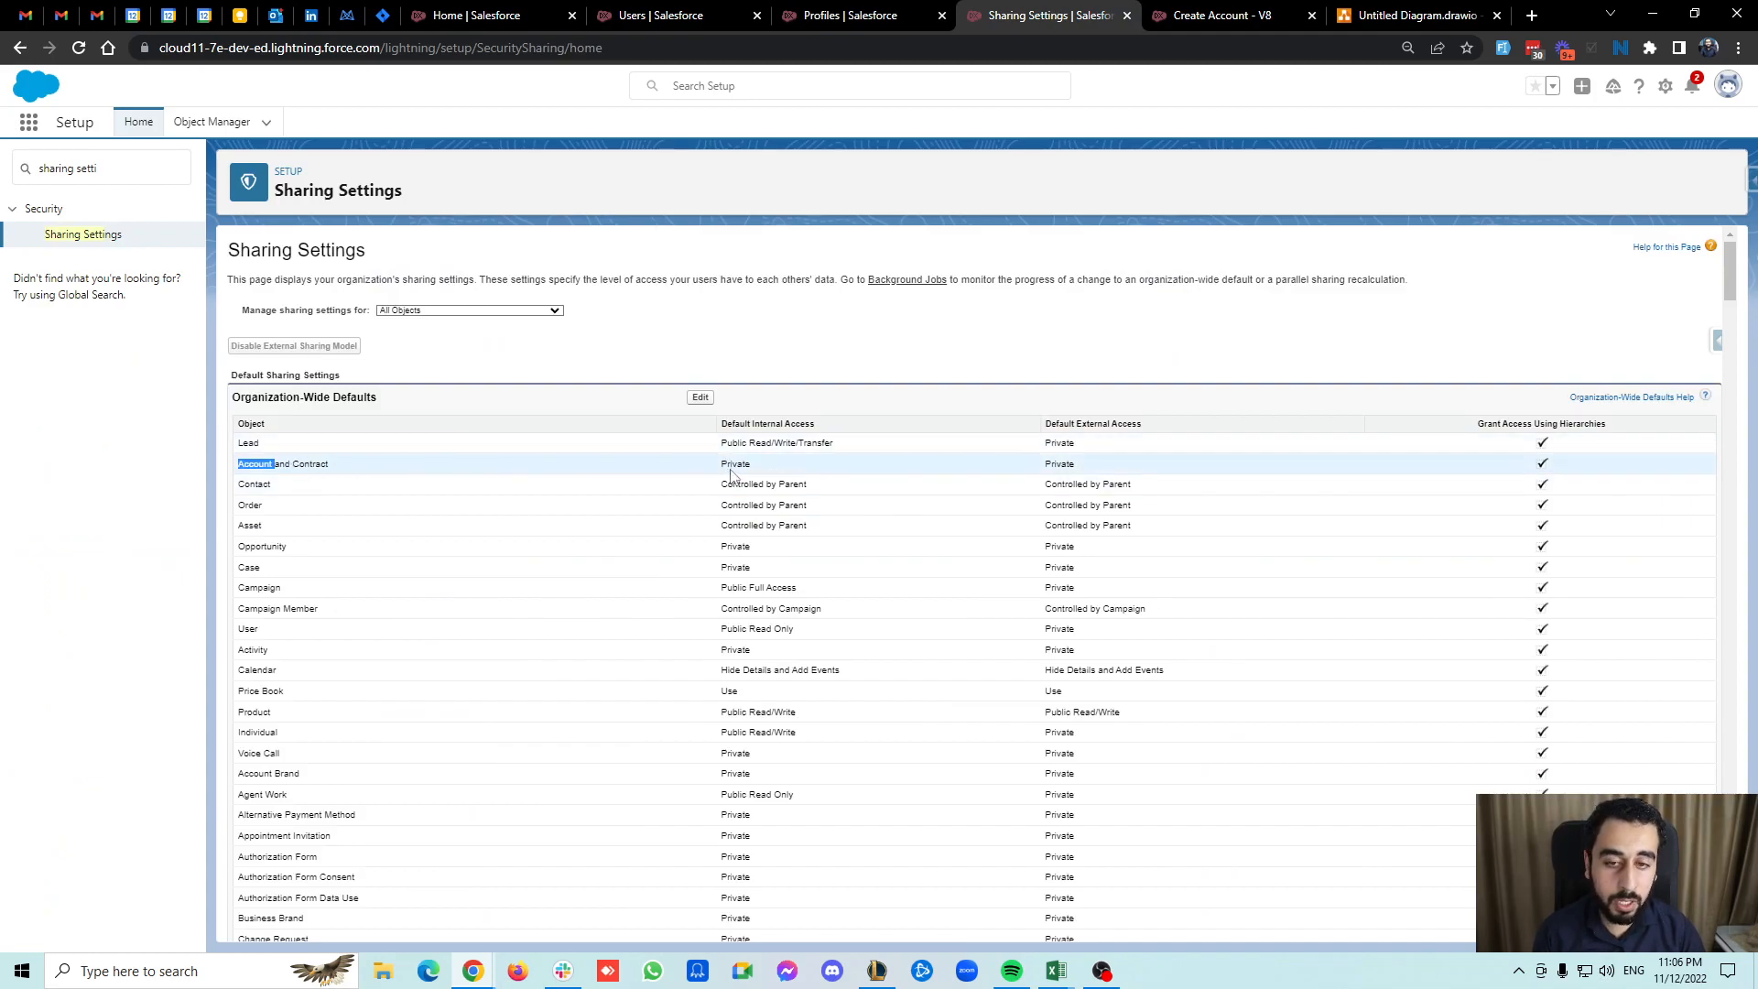
# Review the run-context diagram and the flow's version properties showing how the flow runs.
pyautogui.click(1434, 8)
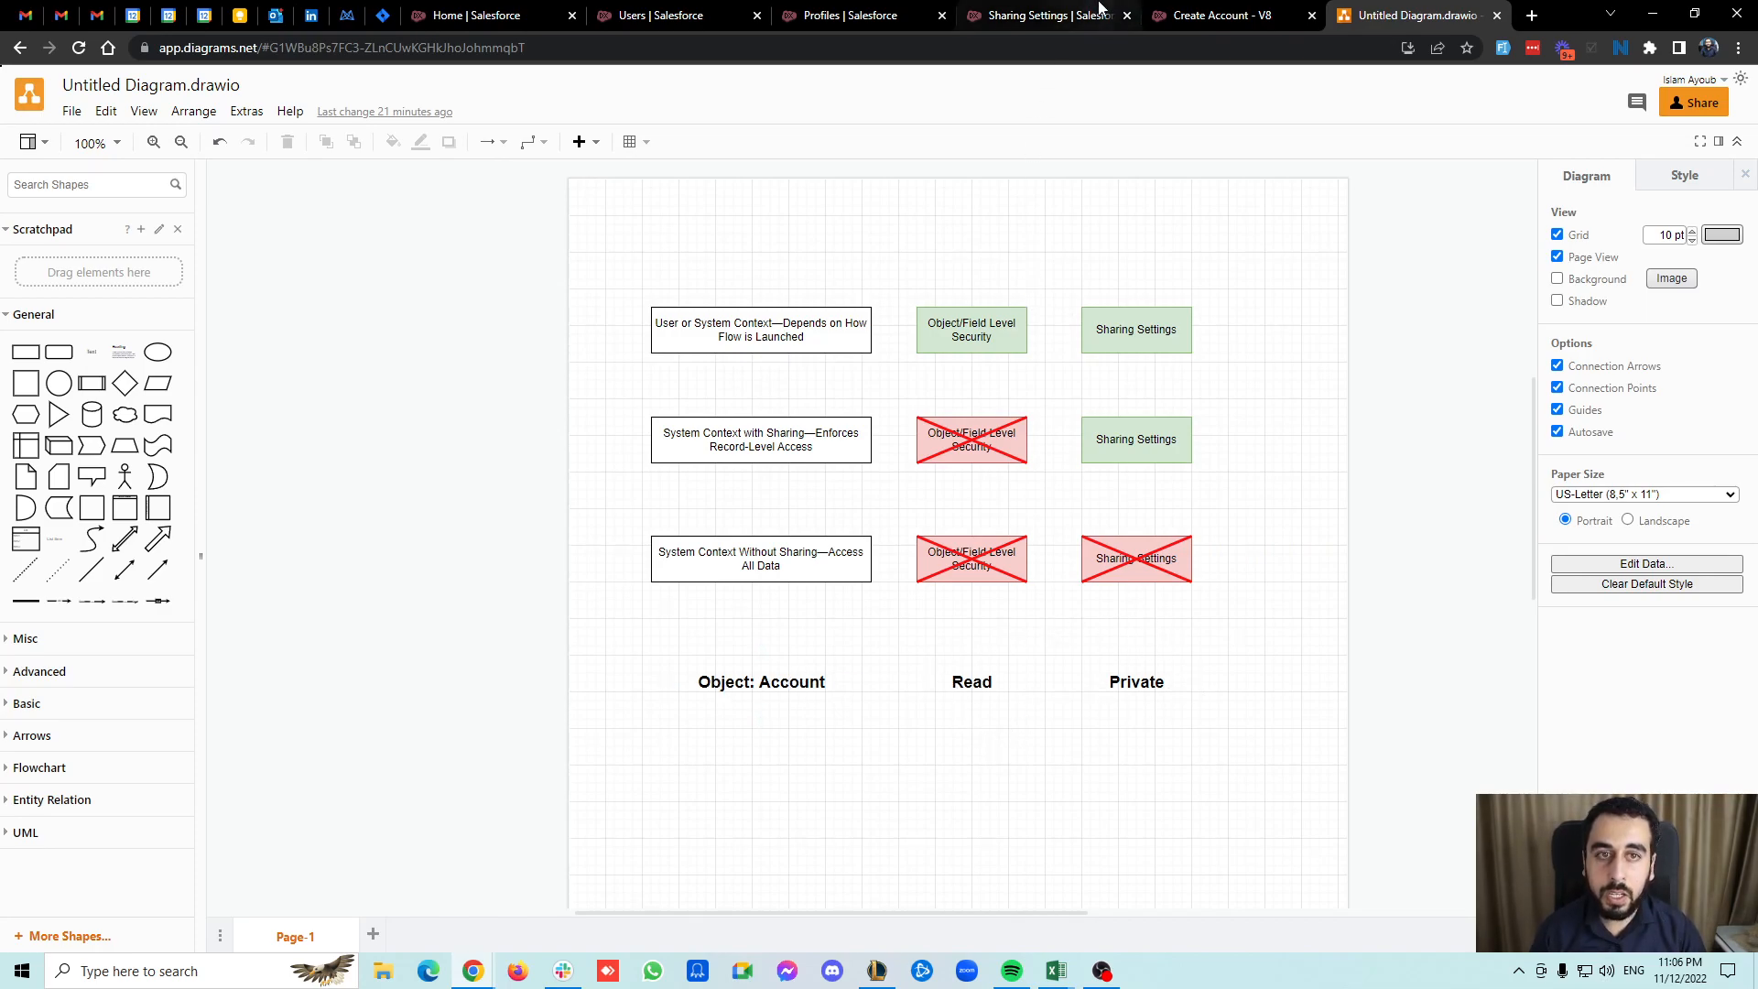
pyautogui.click(1197, 9)
pyautogui.click(1218, 109)
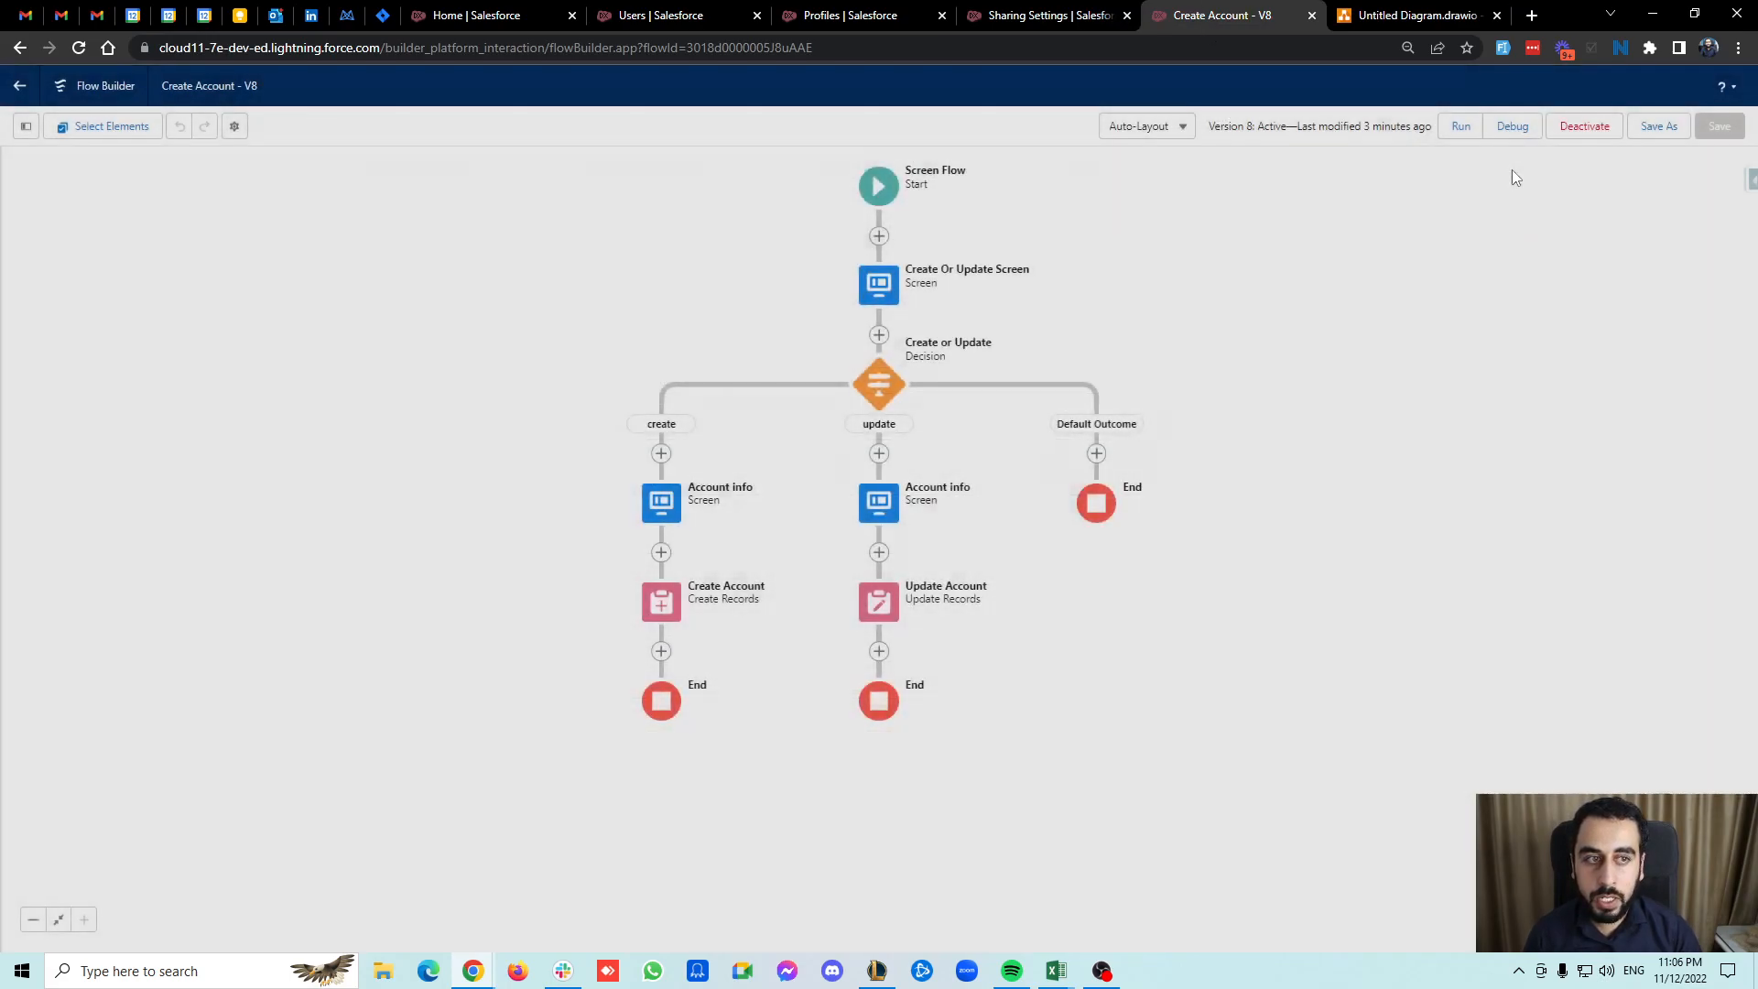
pyautogui.click(234, 125)
pyautogui.click(579, 564)
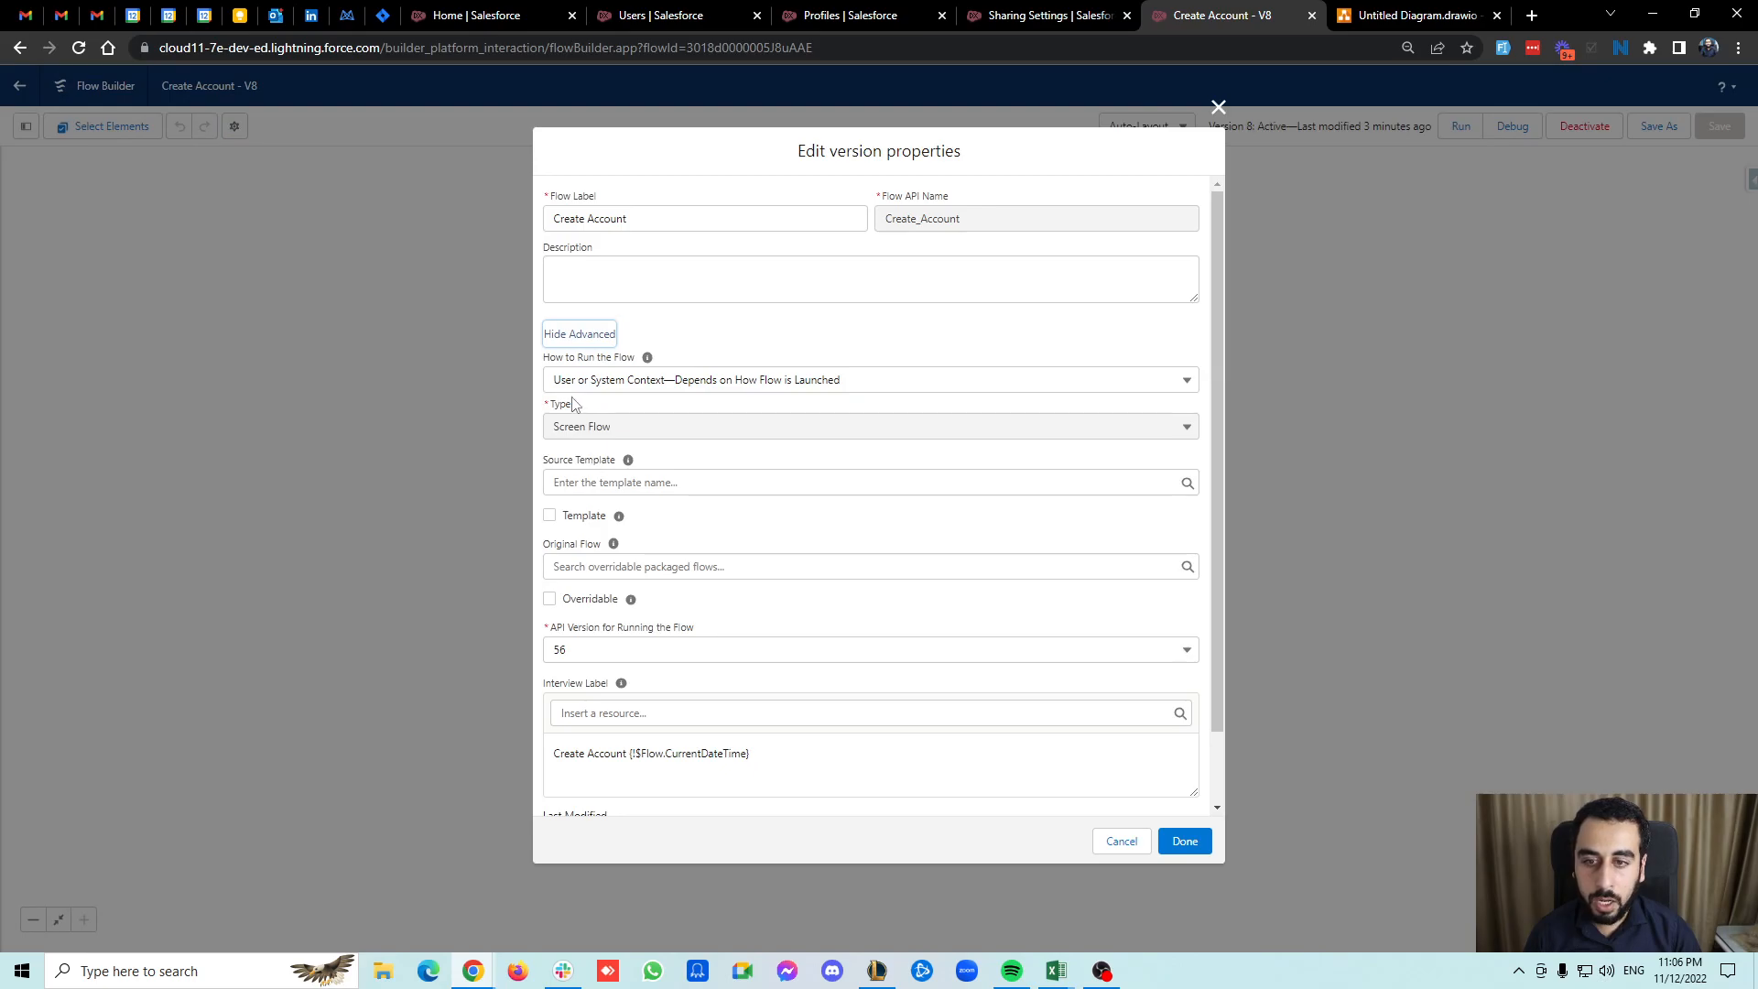
pyautogui.click(1219, 108)
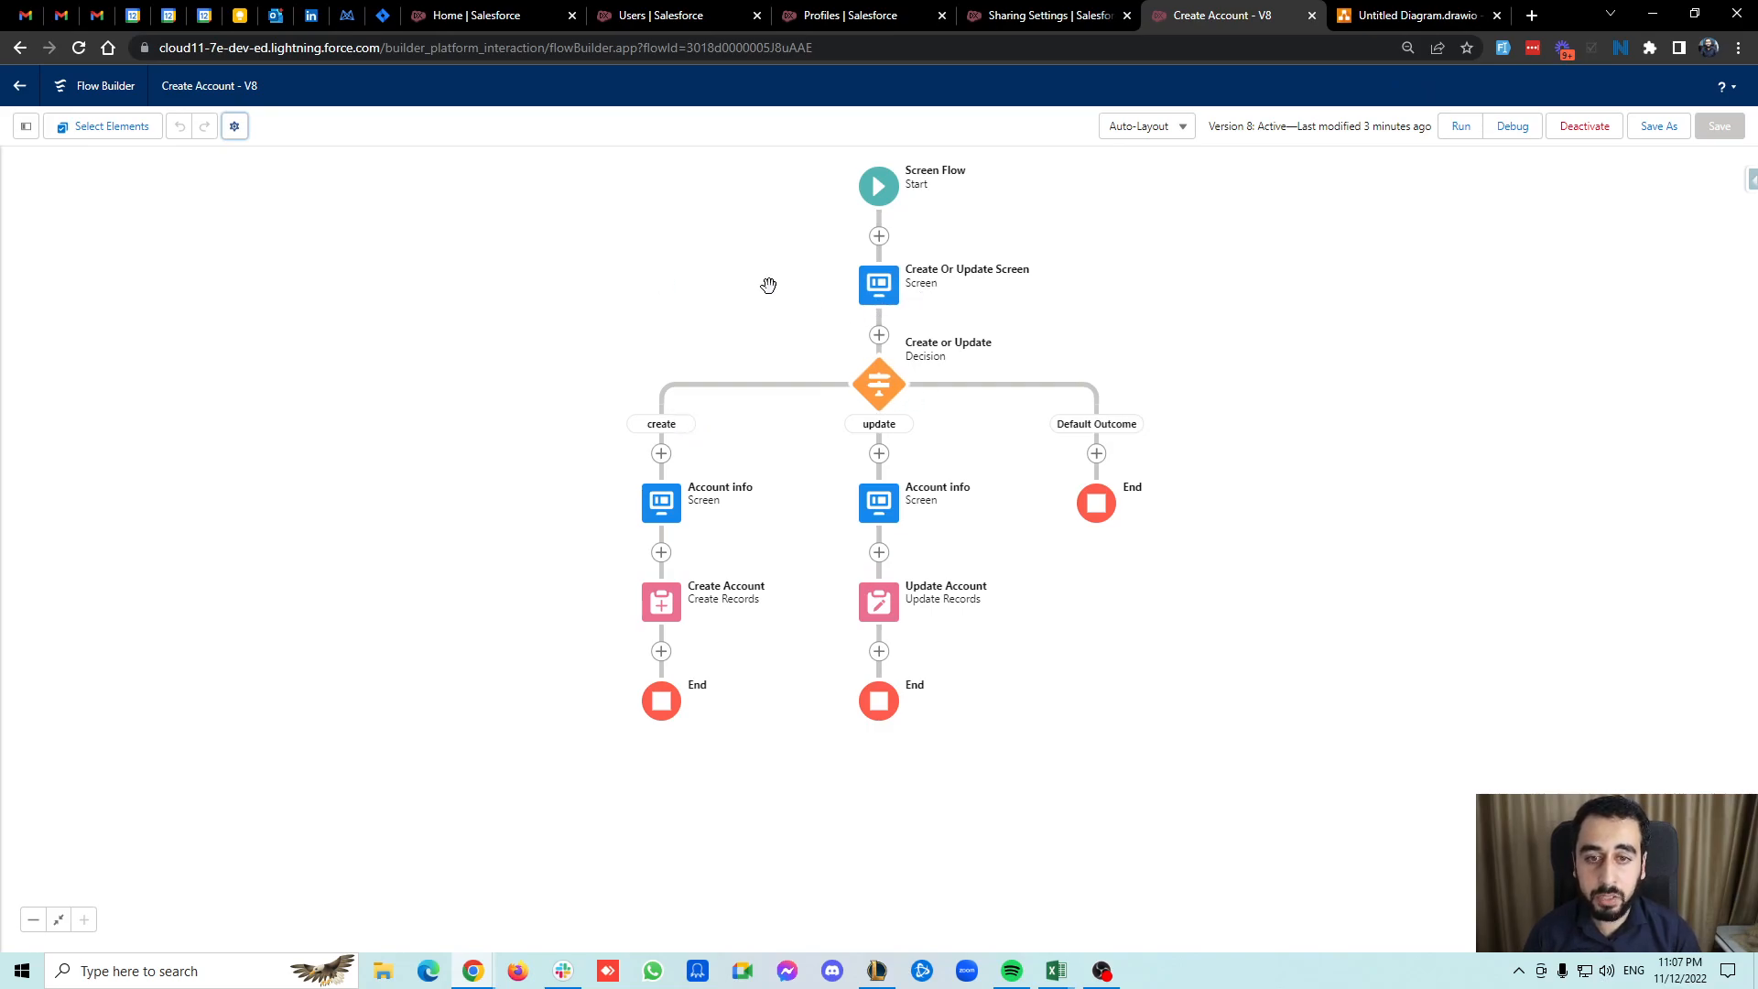
# Switch to the Sales app and log in as the standard test user through Salesforce Inspector.
pyautogui.click(529, 13)
pyautogui.click(28, 121)
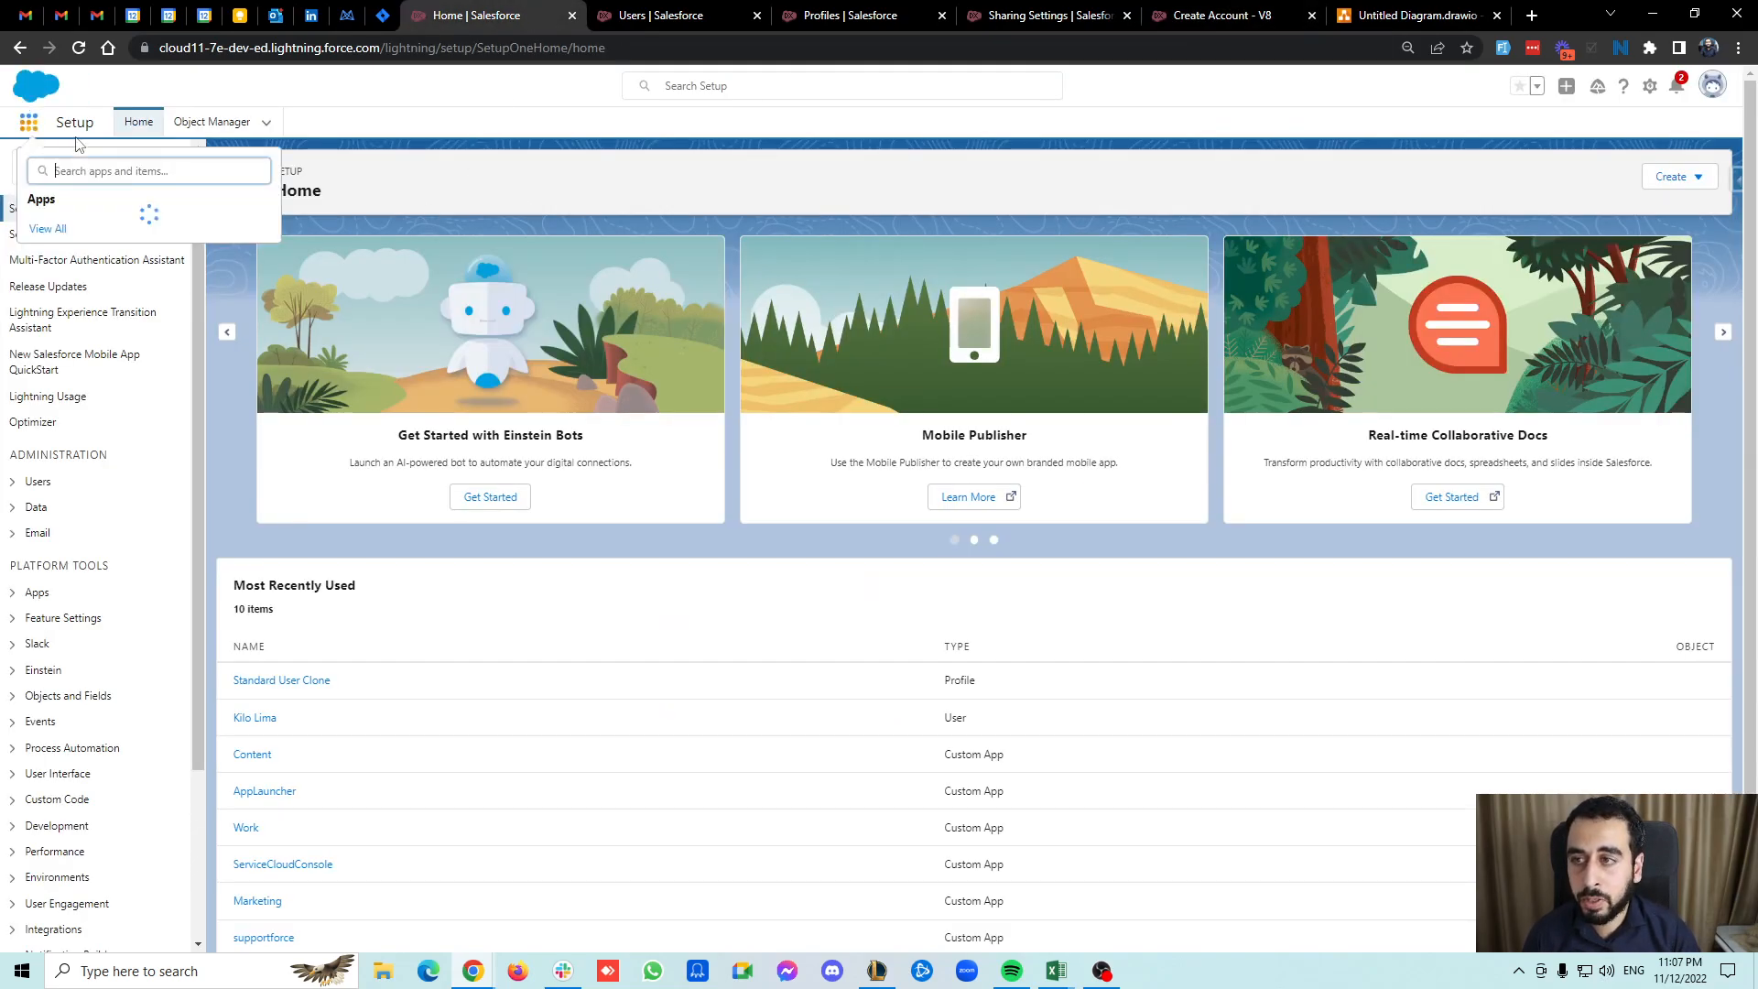
pyautogui.click(69, 229)
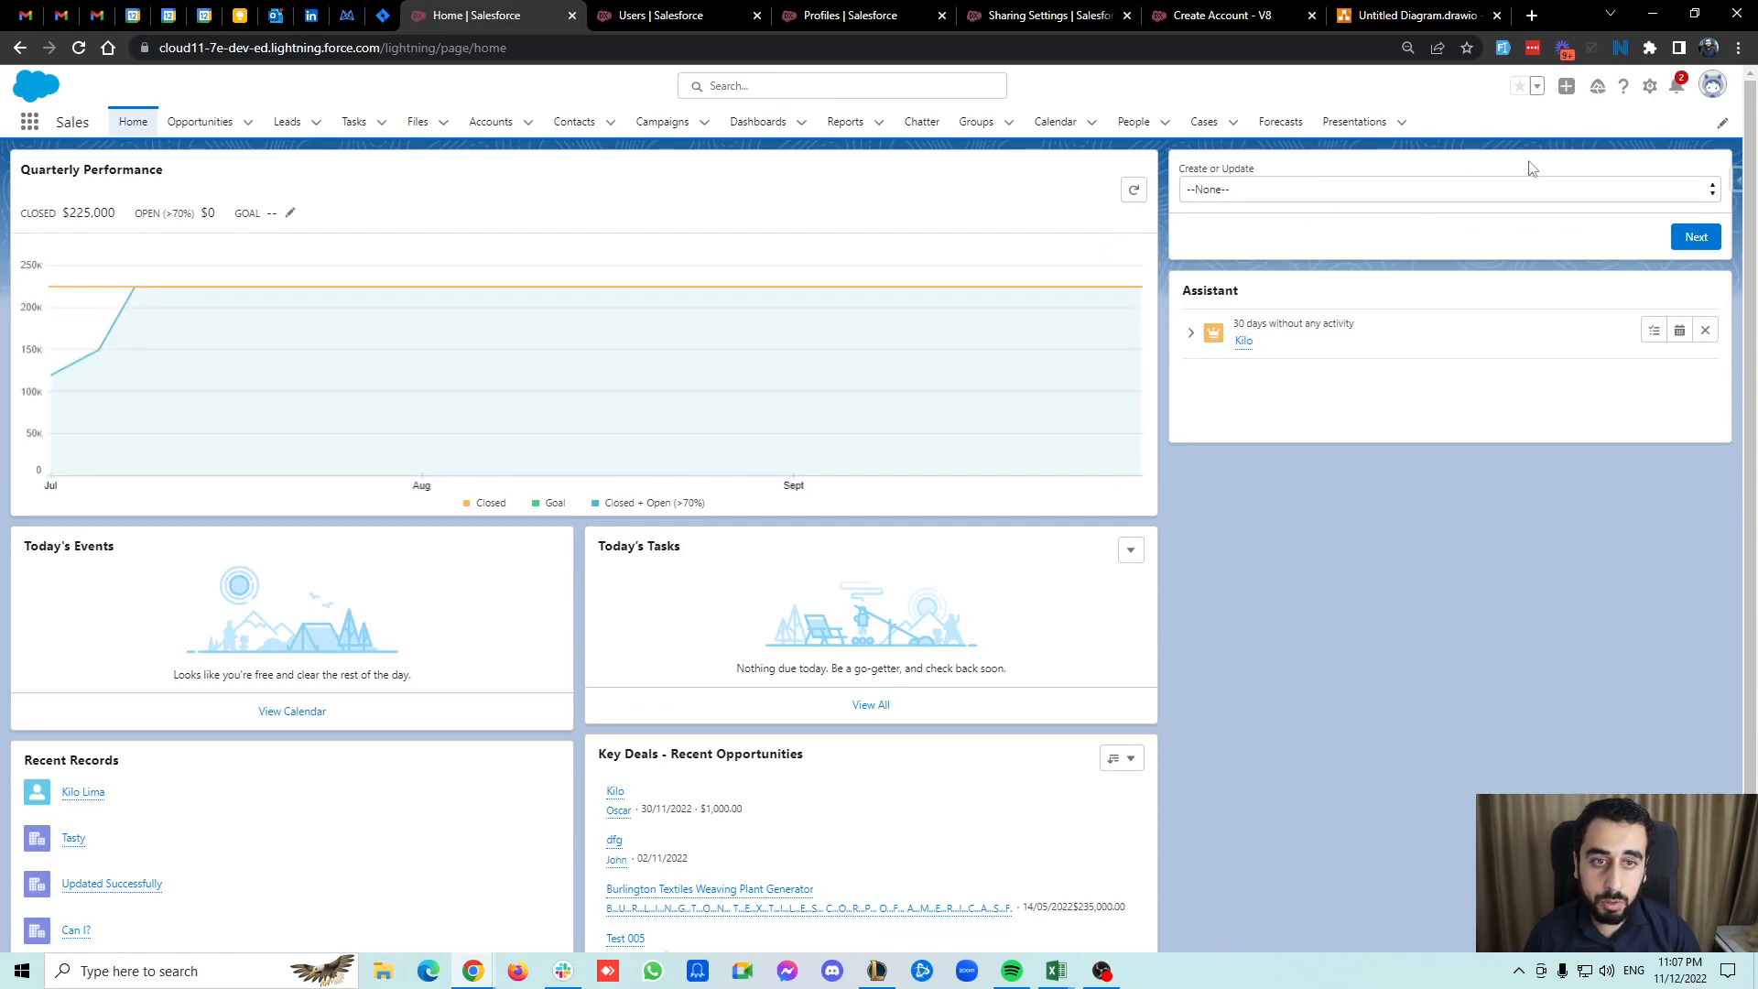
pyautogui.click(1737, 179)
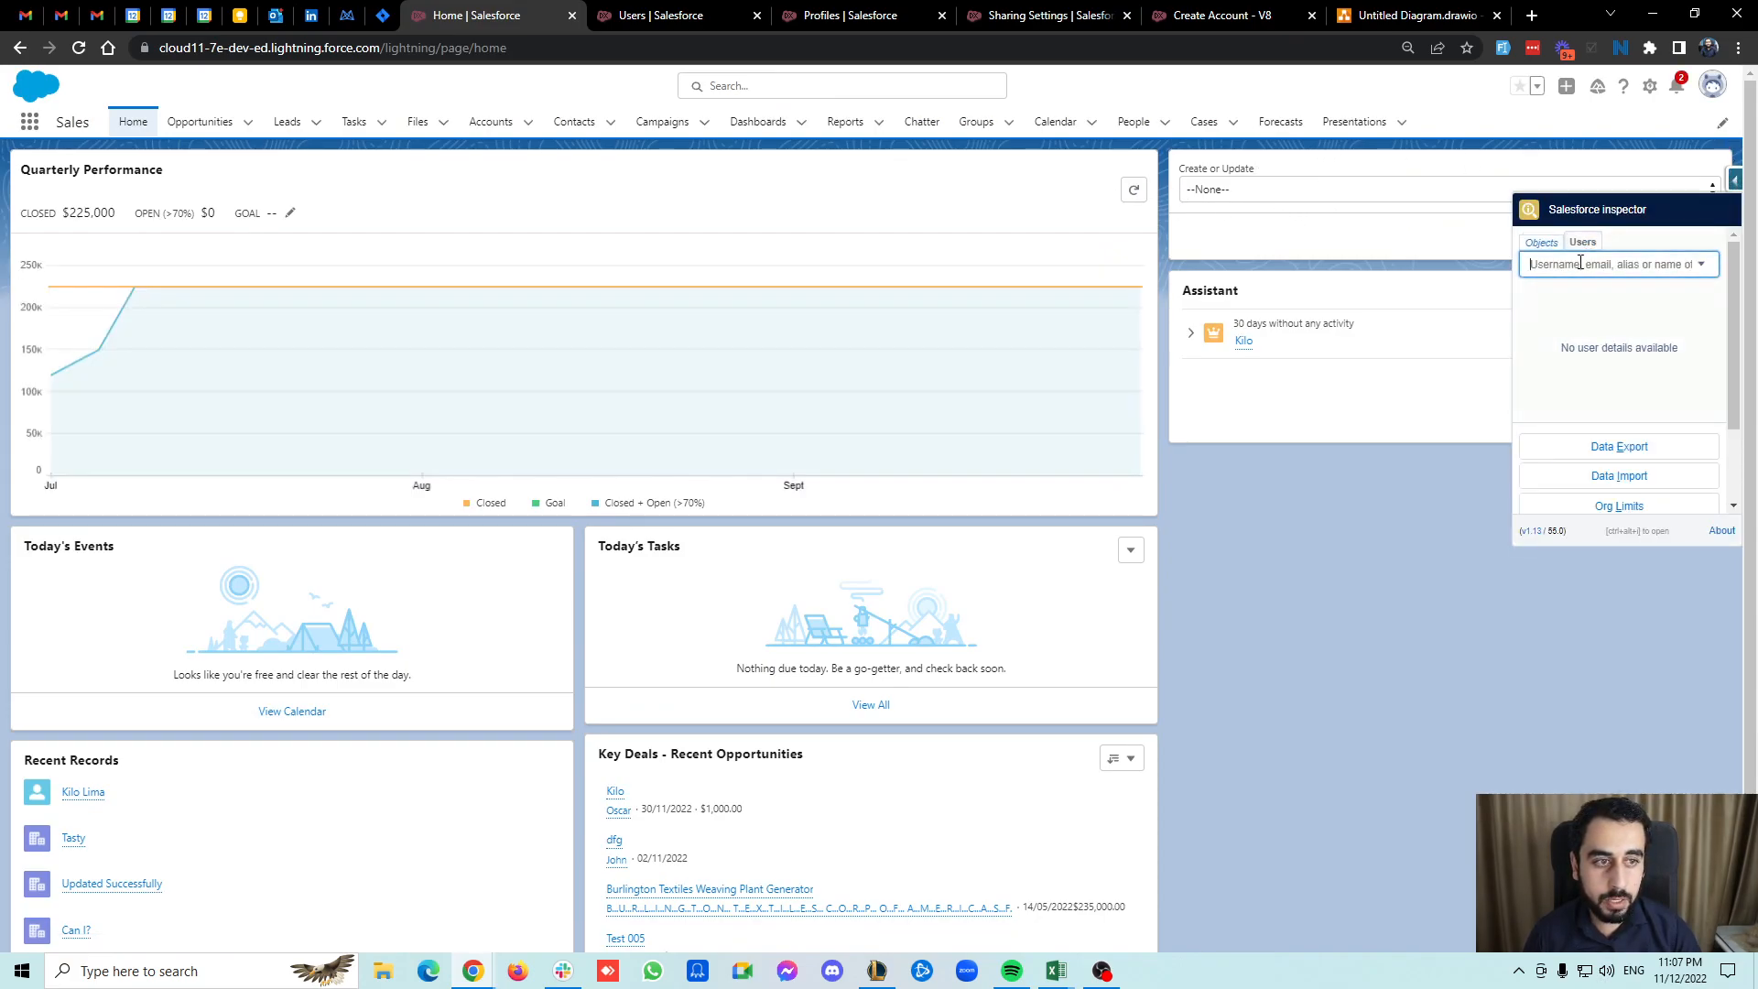
pyautogui.write('kilo')
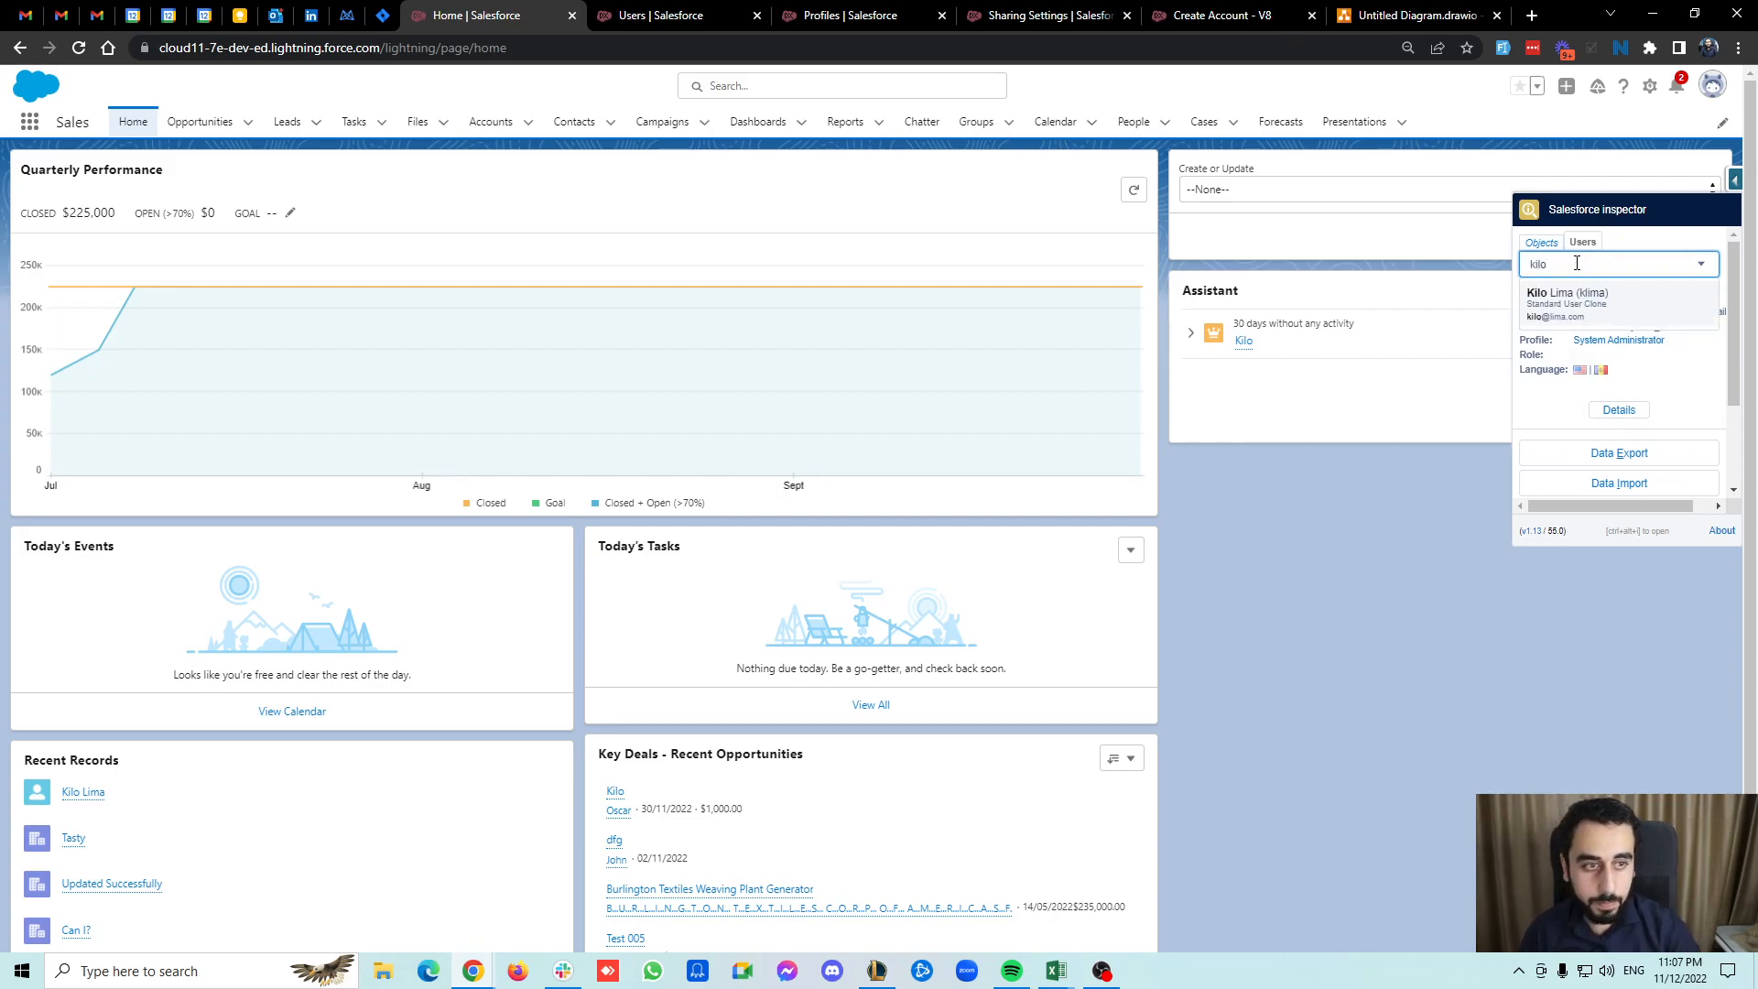
pyautogui.click(1567, 295)
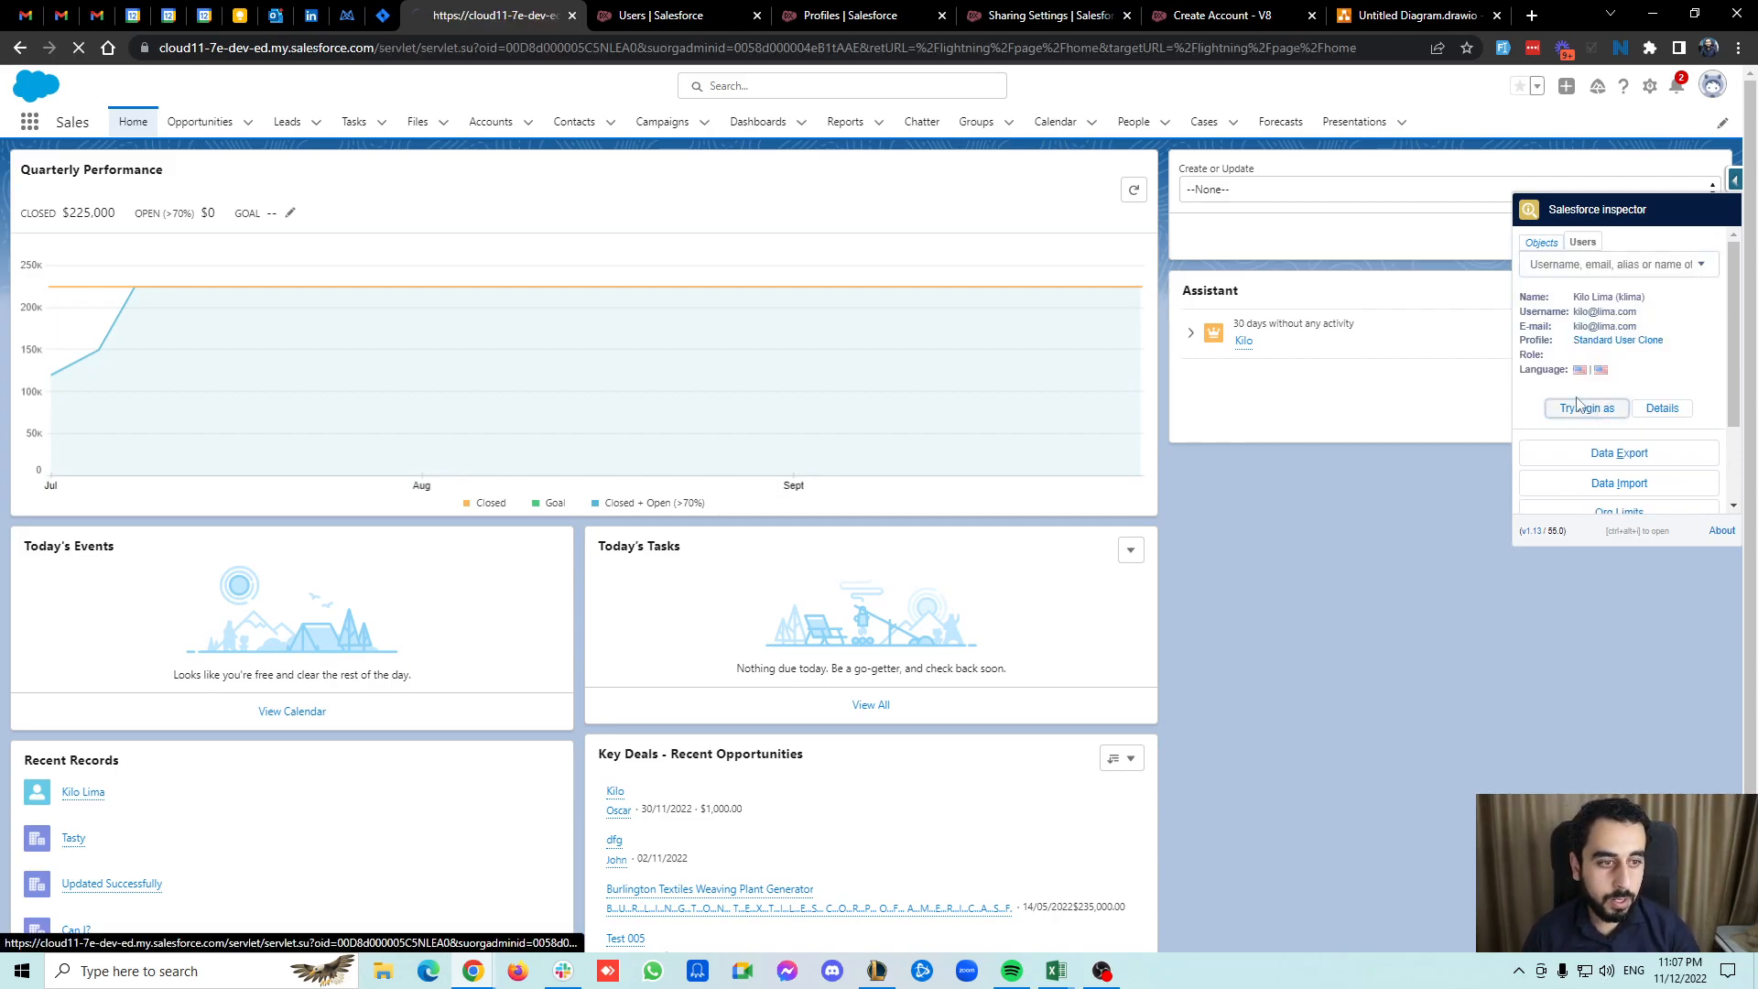
pyautogui.click(1577, 403)
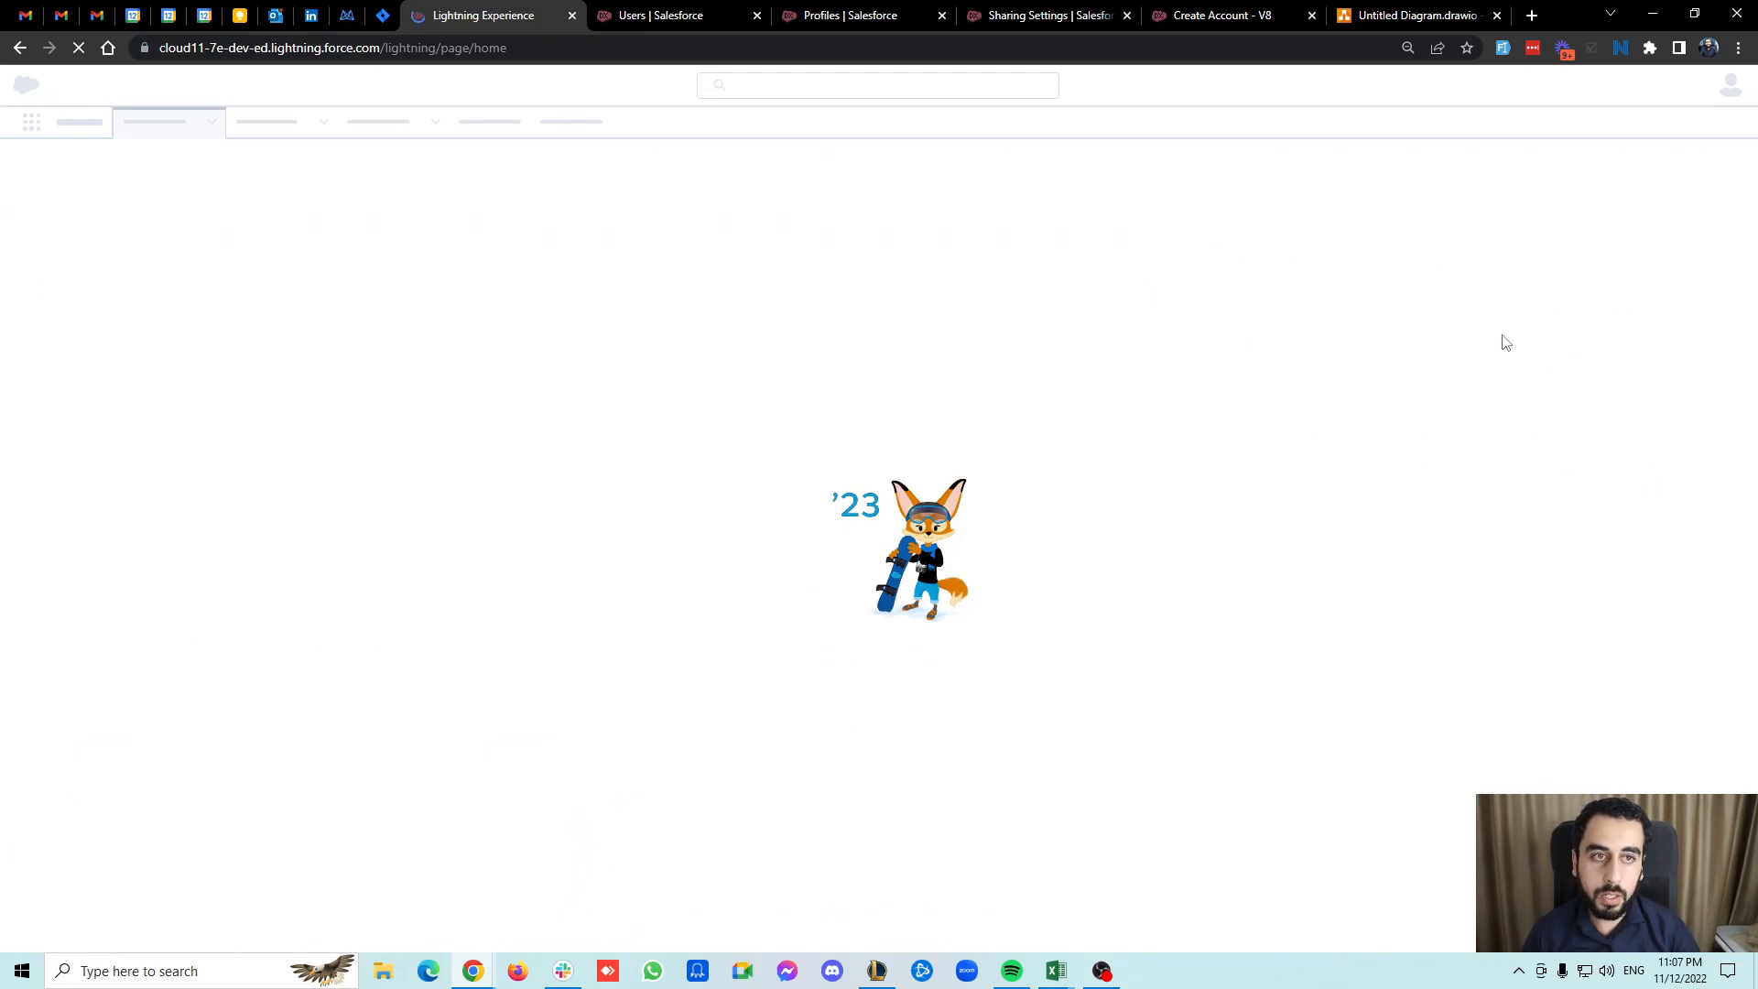
pyautogui.click(1398, 11)
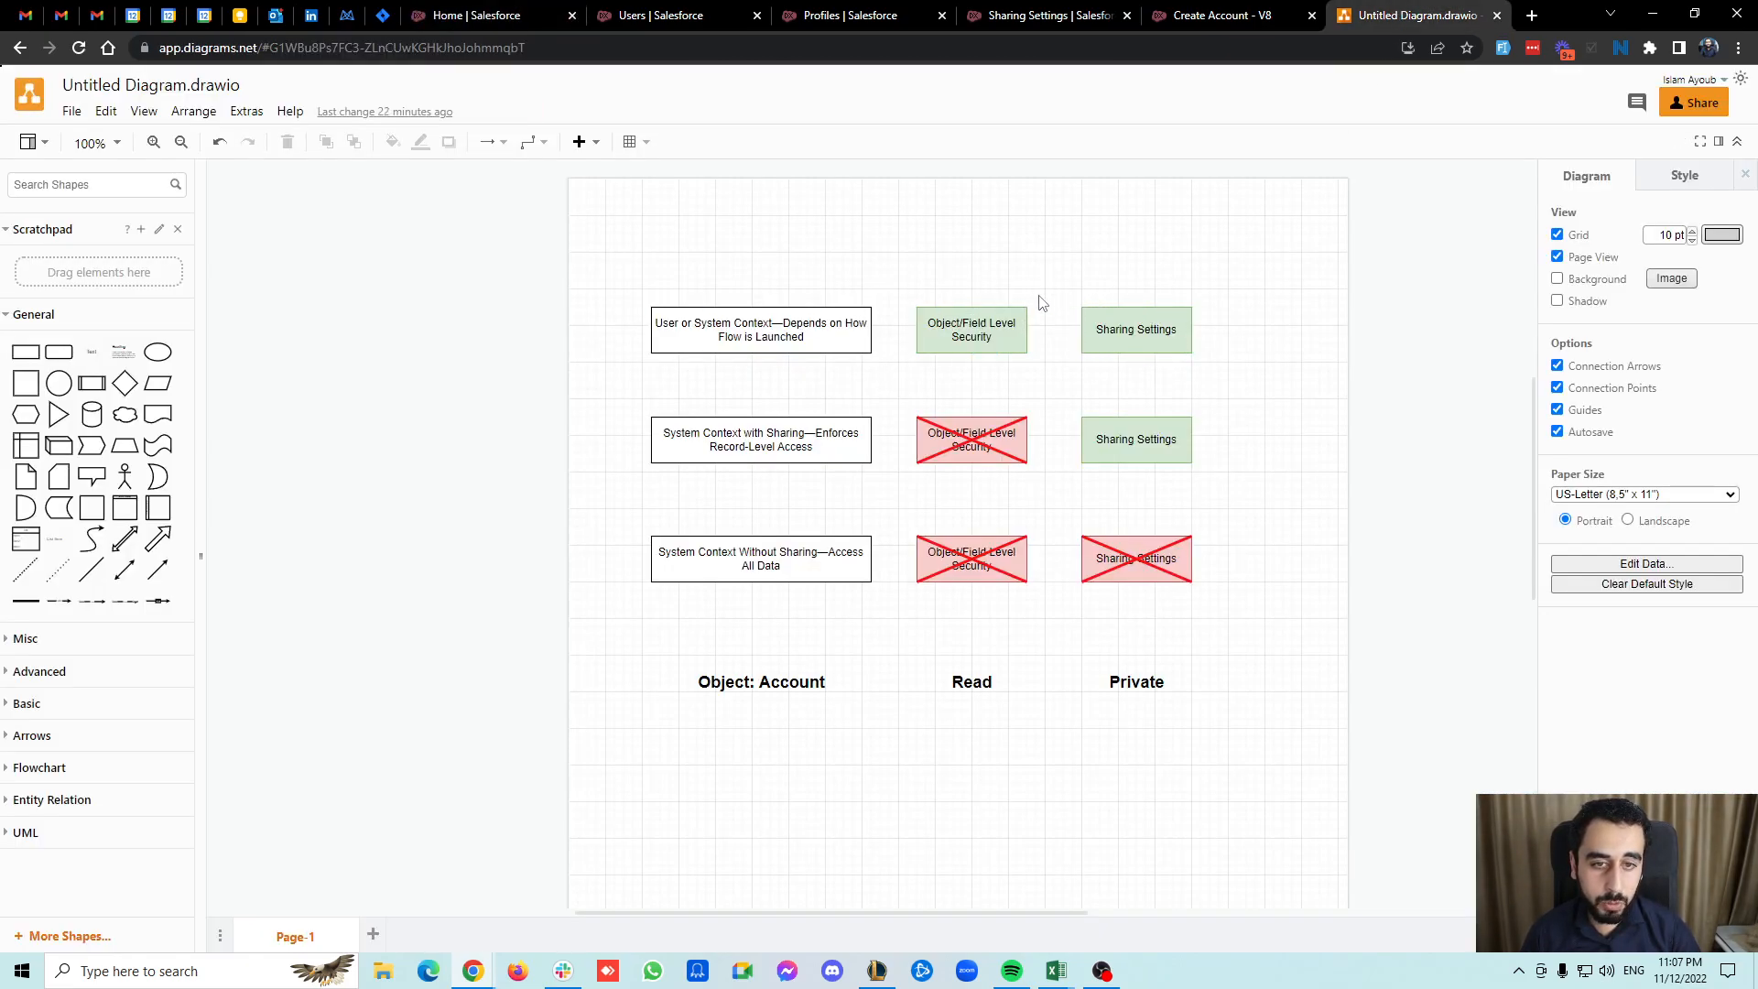
pyautogui.click(930, 312)
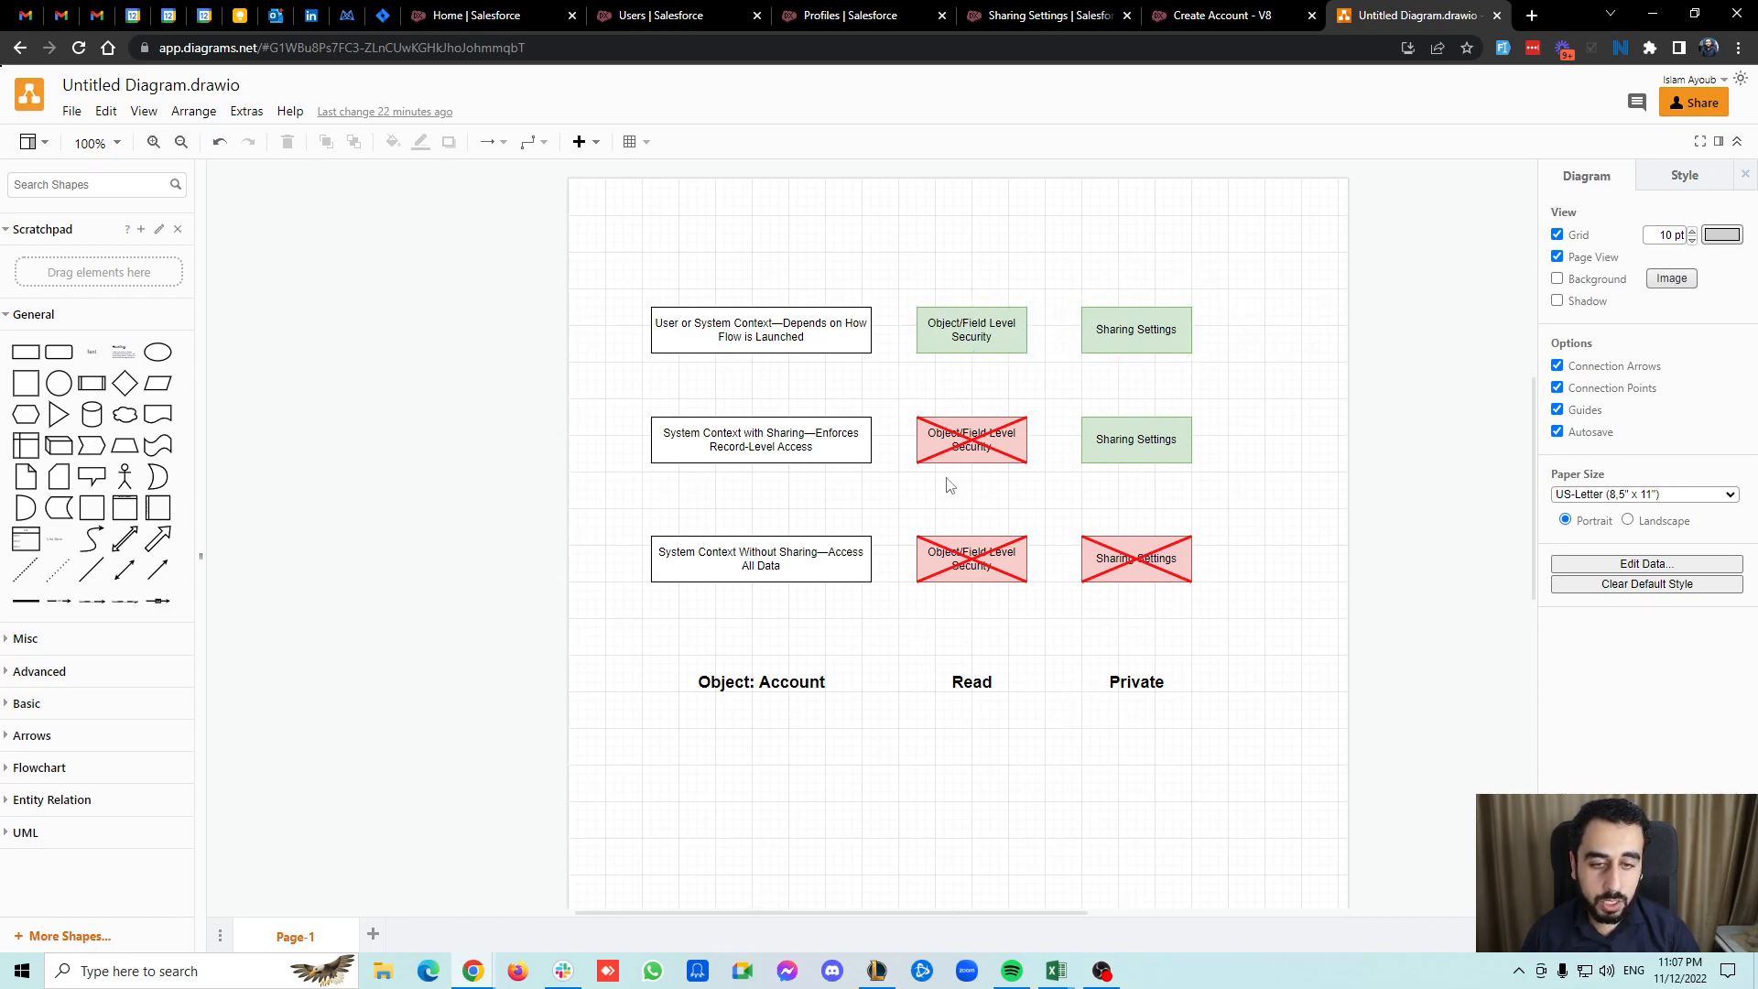
pyautogui.click(531, 13)
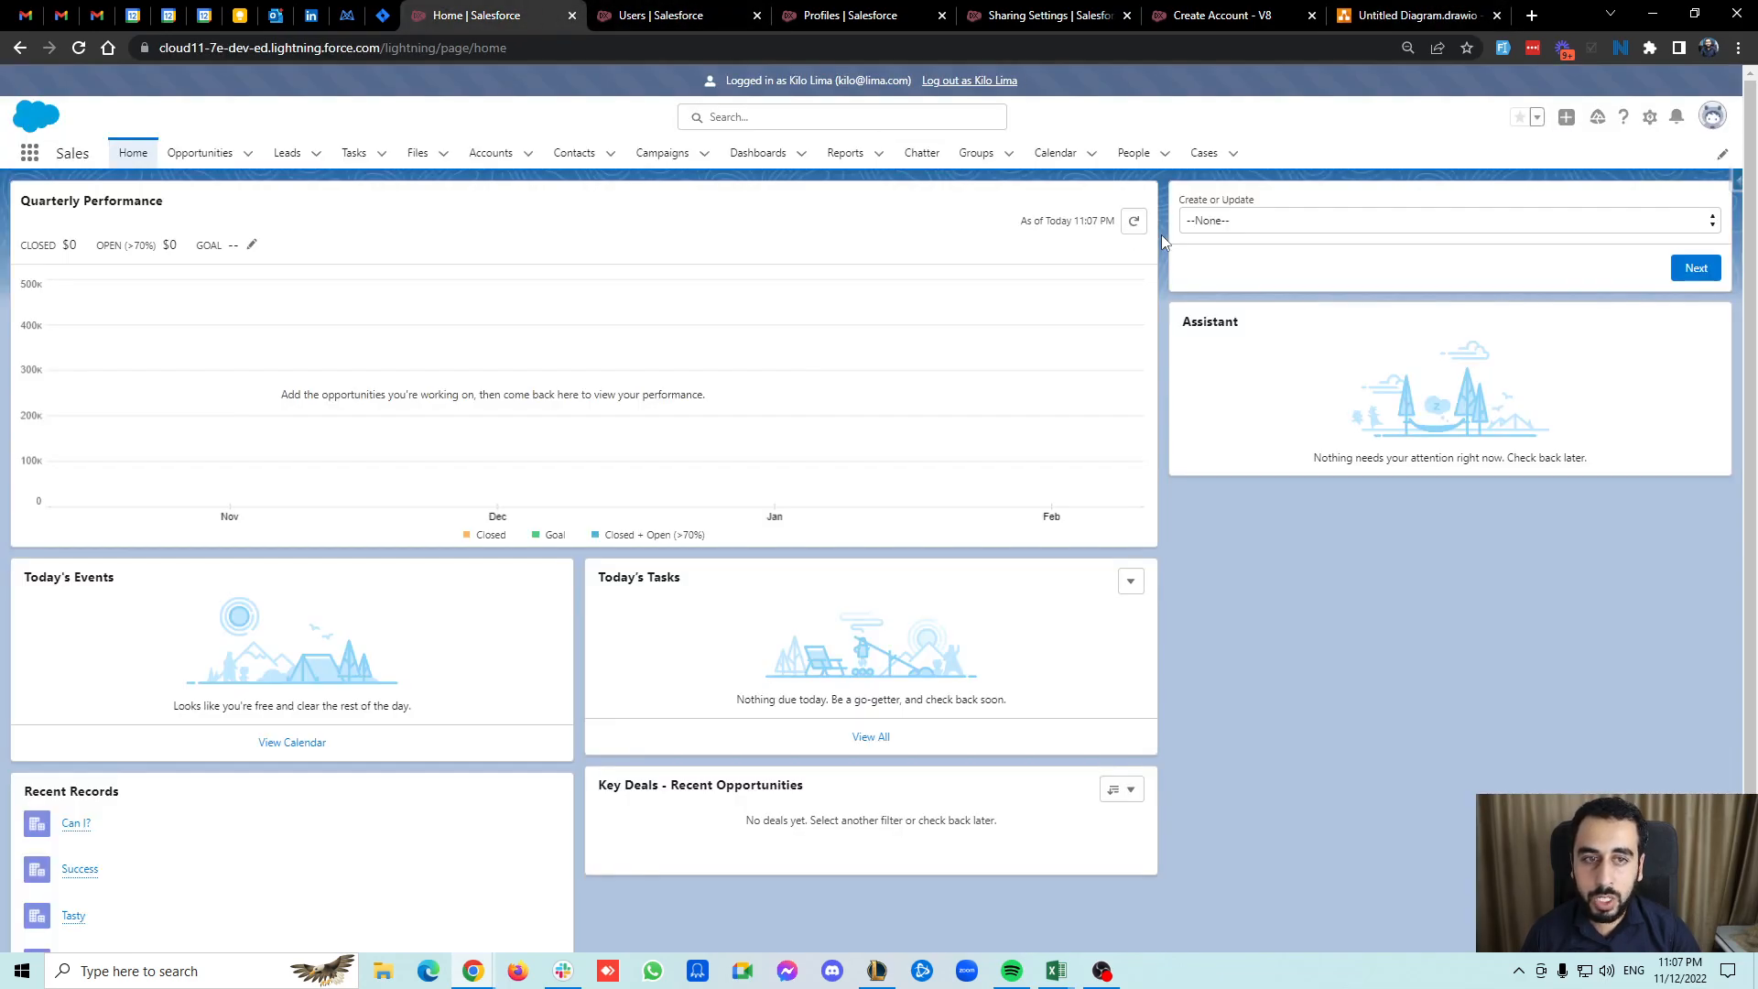
# Try to create an account named testy by running the flow with the create option.
pyautogui.click(1279, 221)
pyautogui.click(1244, 256)
pyautogui.click(1695, 268)
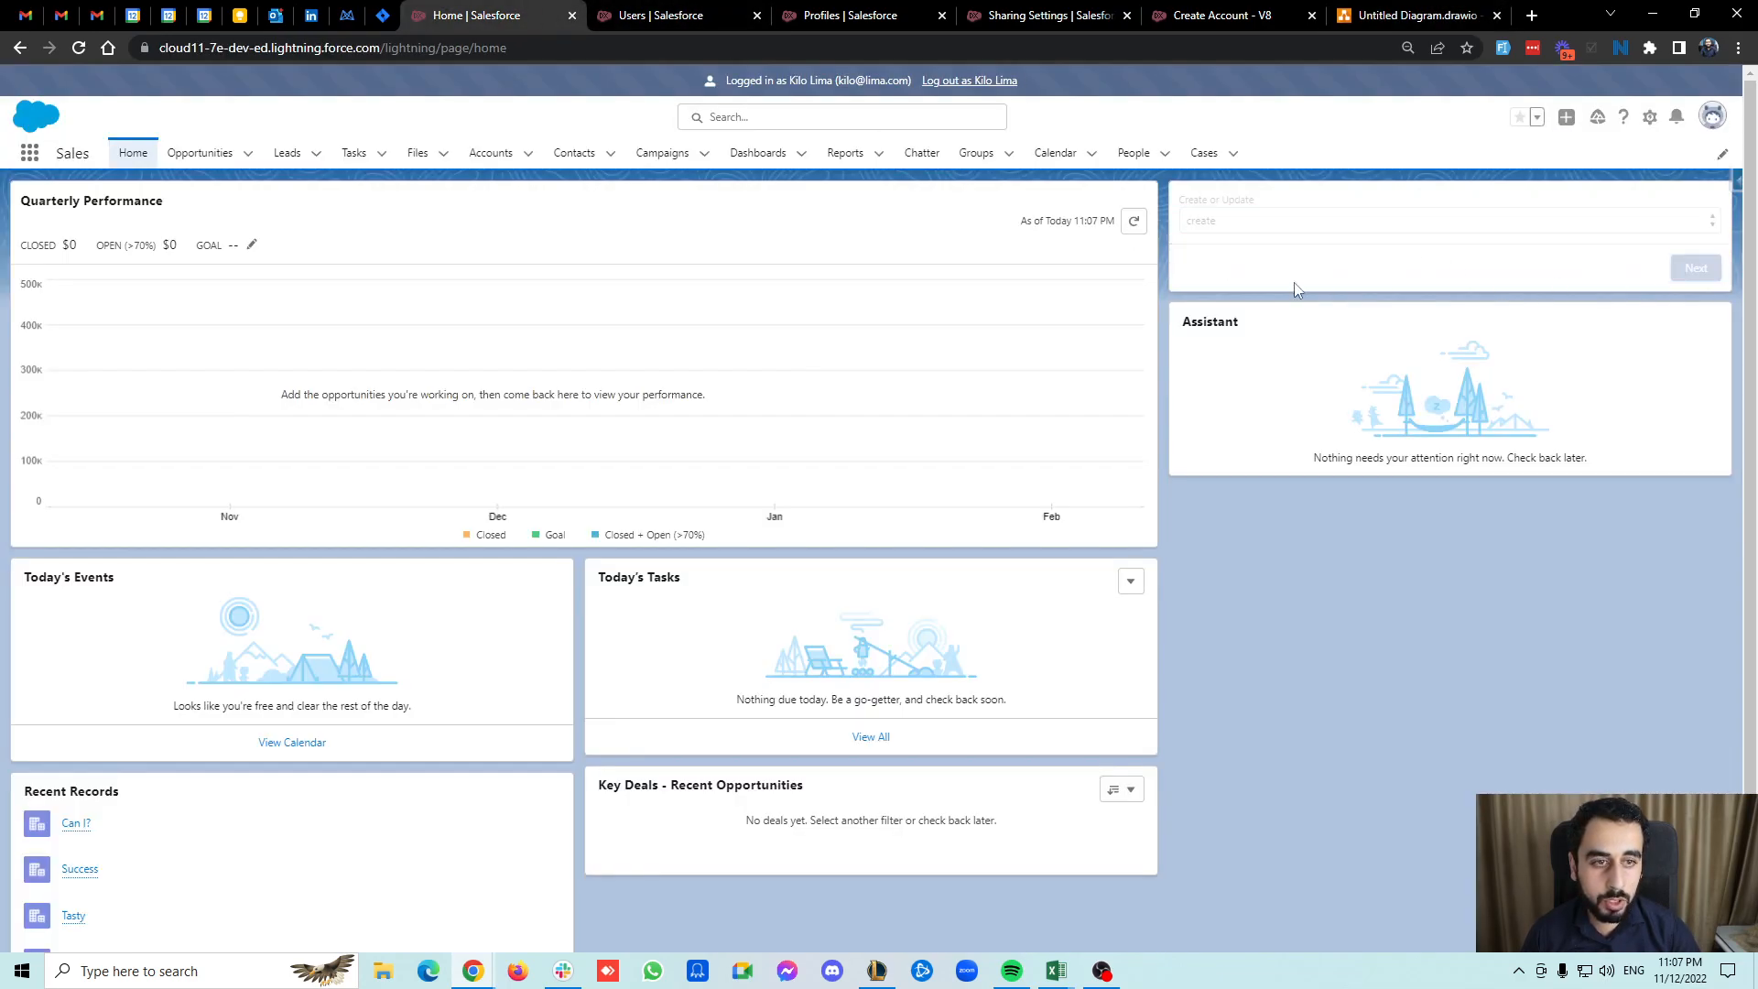
pyautogui.write('testy')
pyautogui.click(1695, 267)
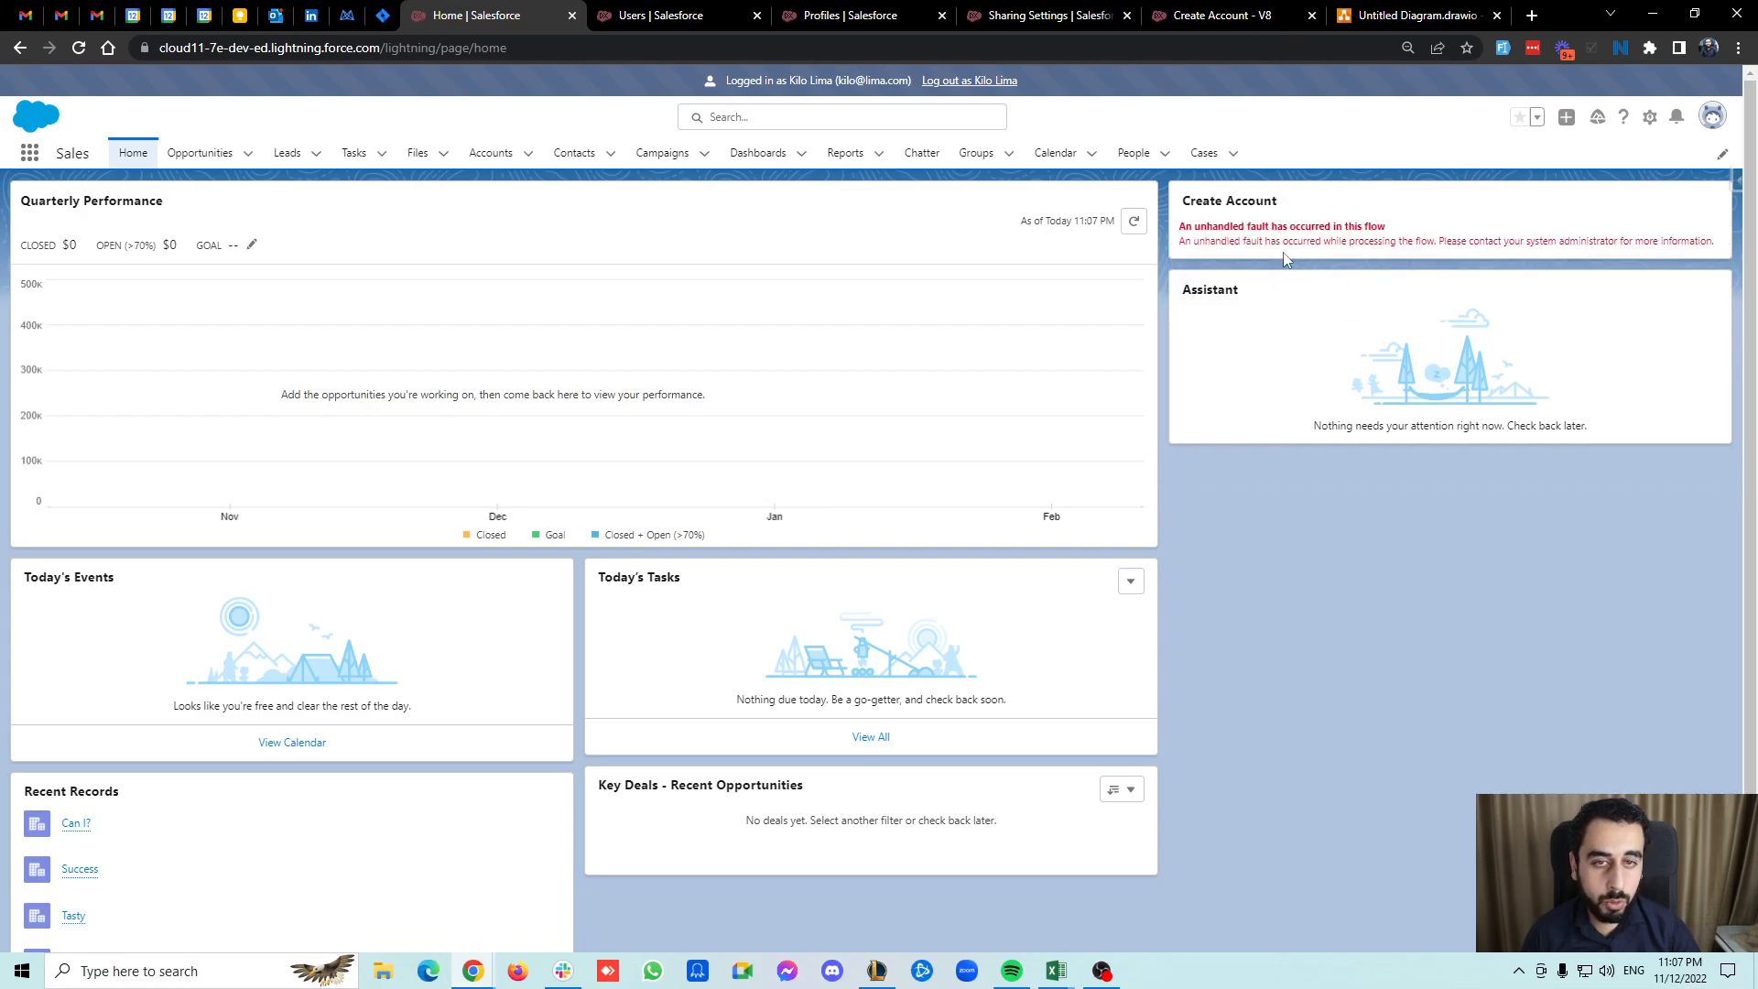
# Open the Can I? account from the Accounts list in a new tab and copy its record ID.
pyautogui.click(82, 50)
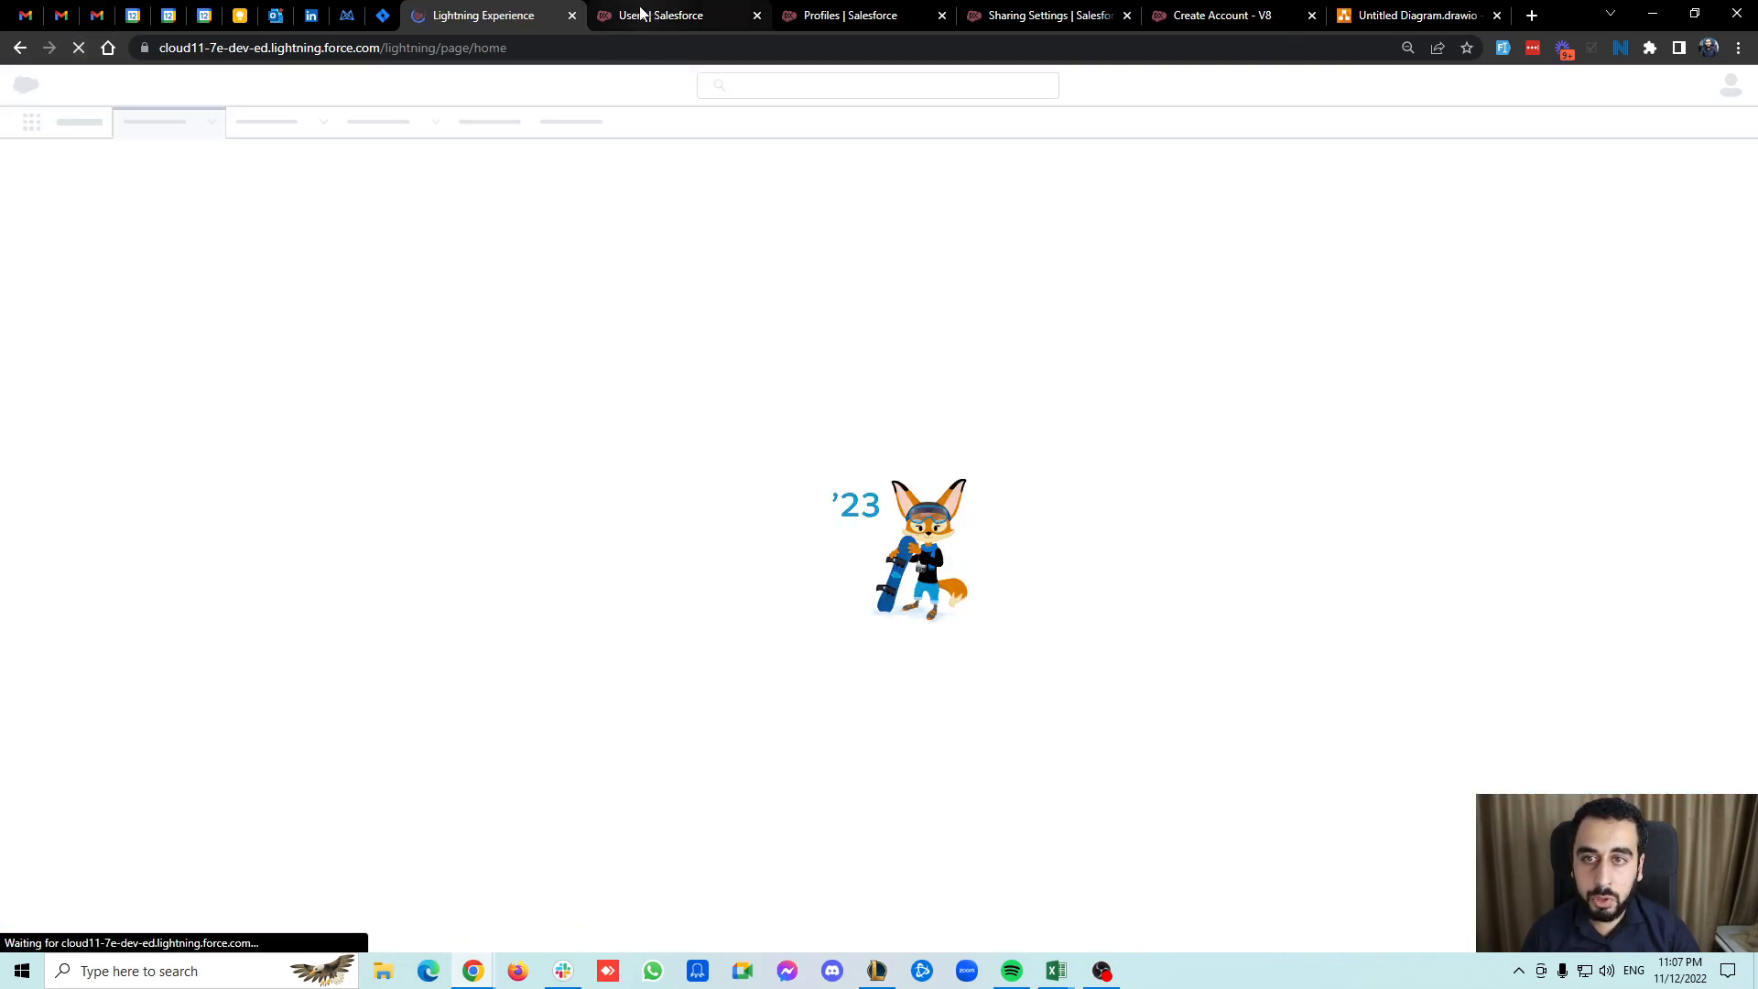
pyautogui.middleClick(485, 154)
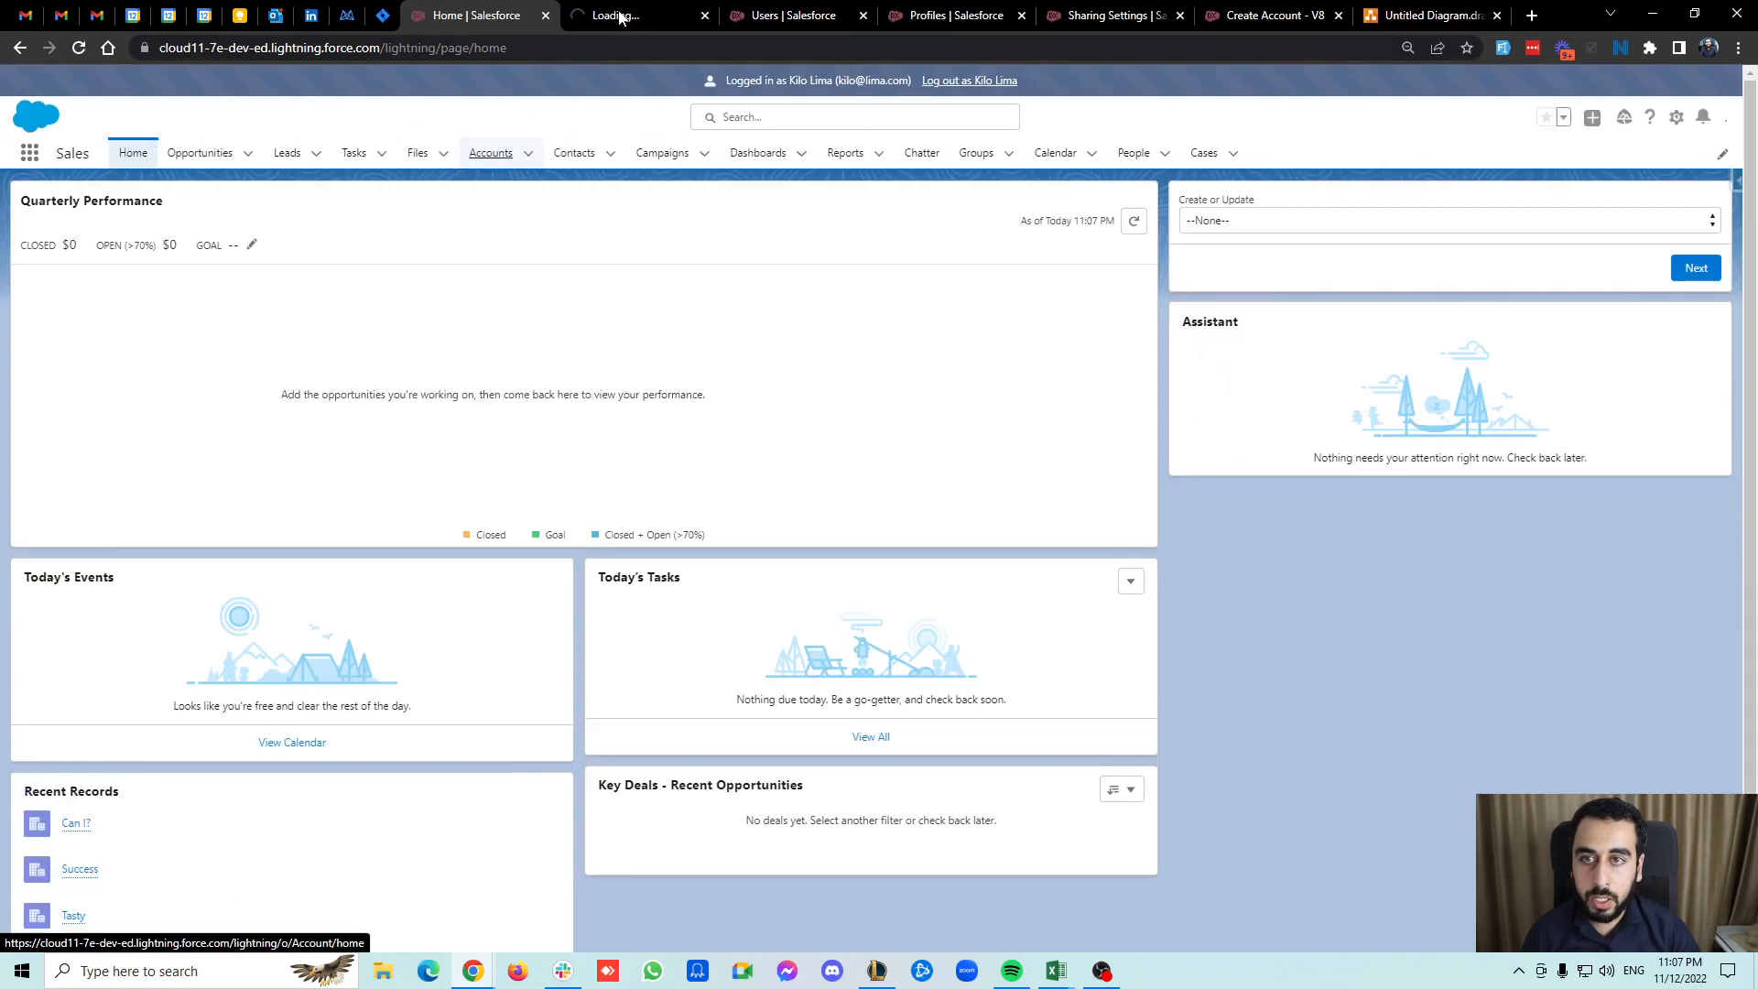
pyautogui.click(608, 18)
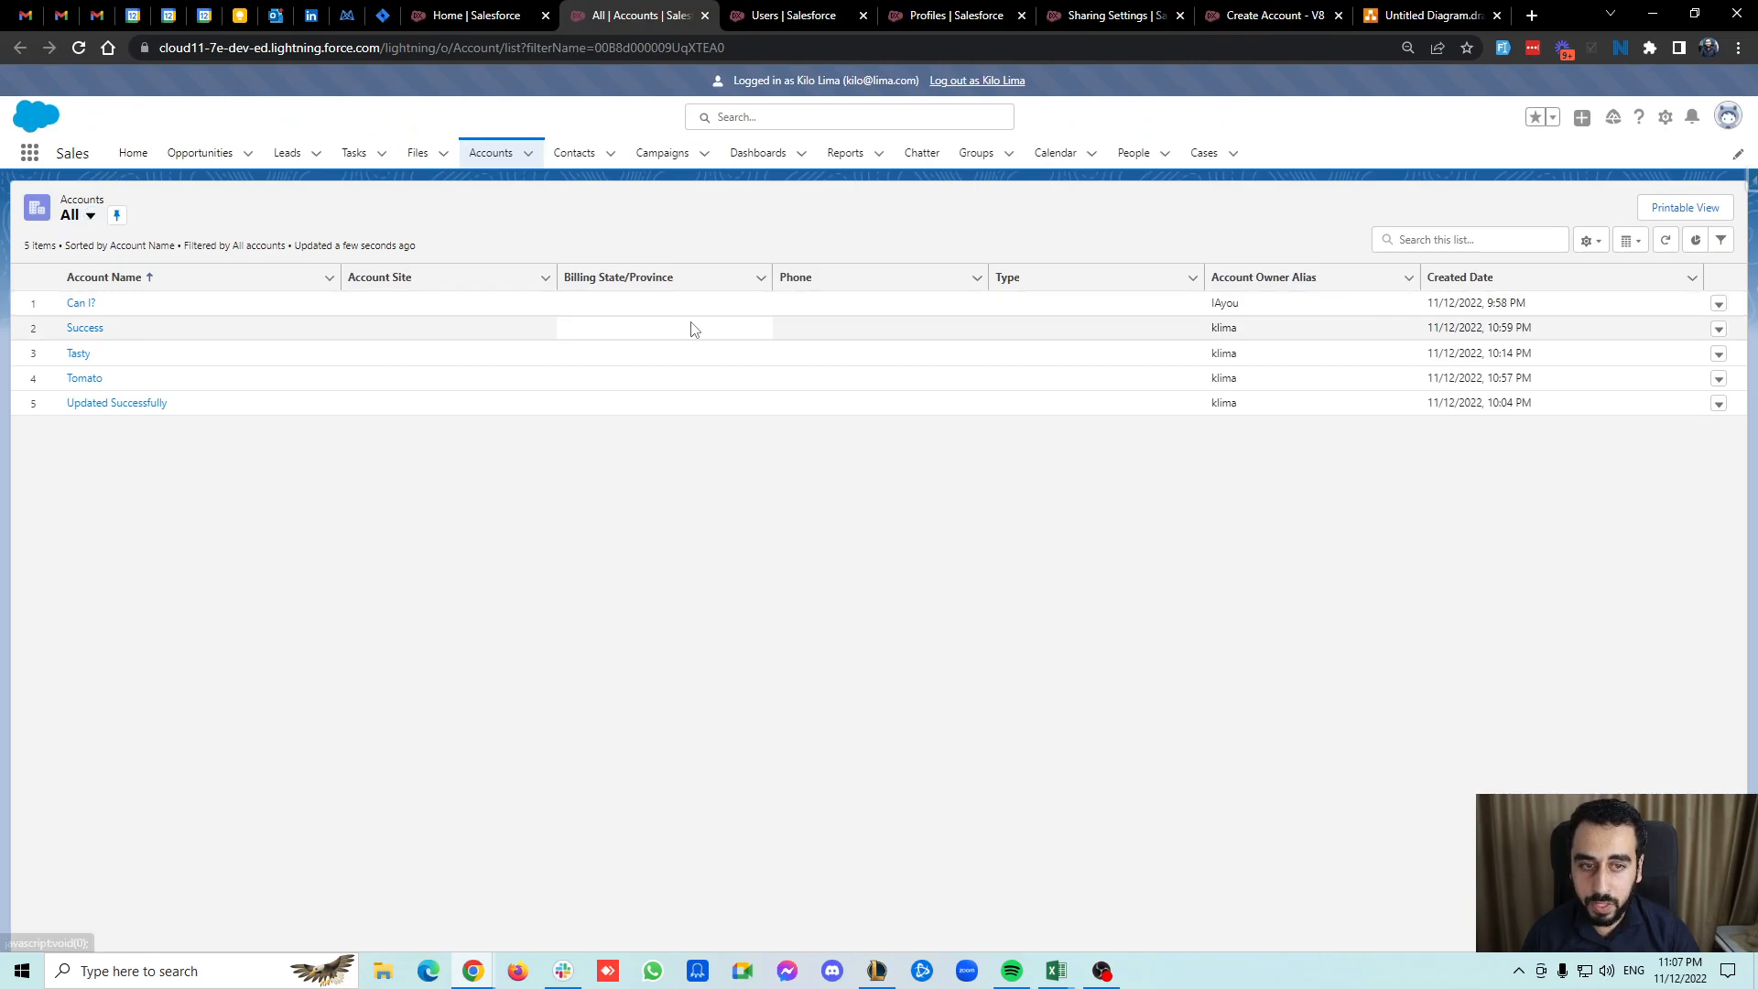
pyautogui.click(76, 311)
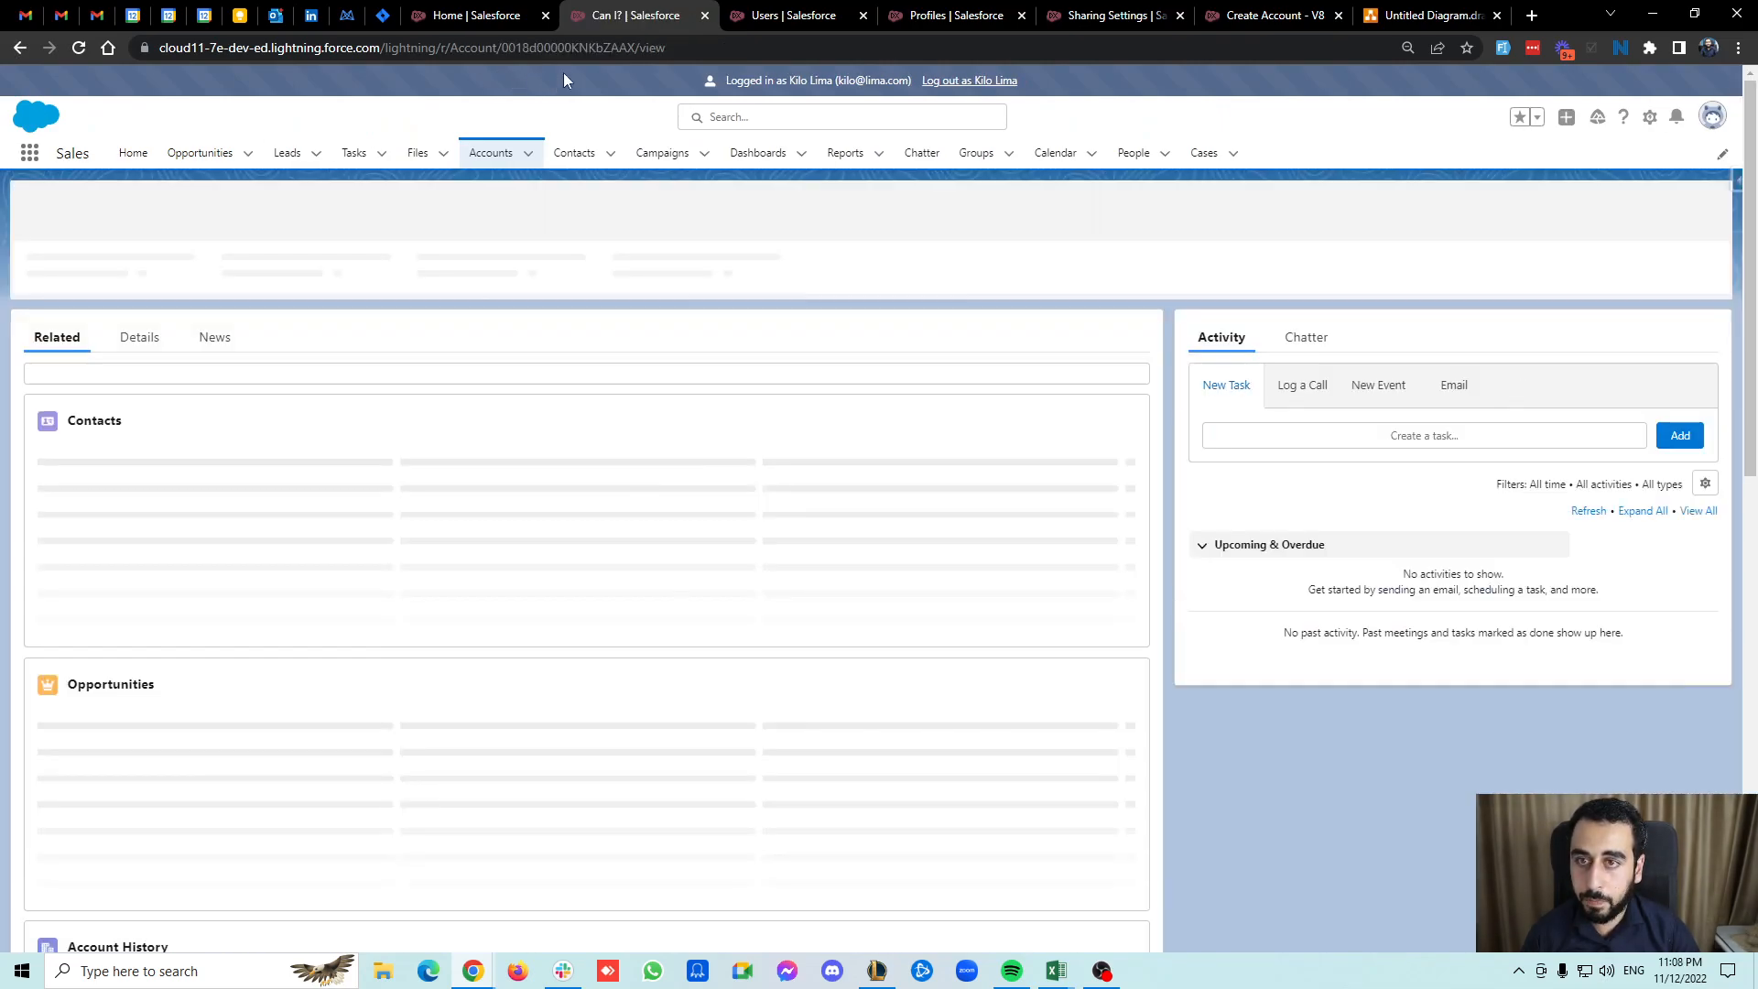
pyautogui.doubleClick(563, 47)
pyautogui.hotkey('ctrl', 'c')
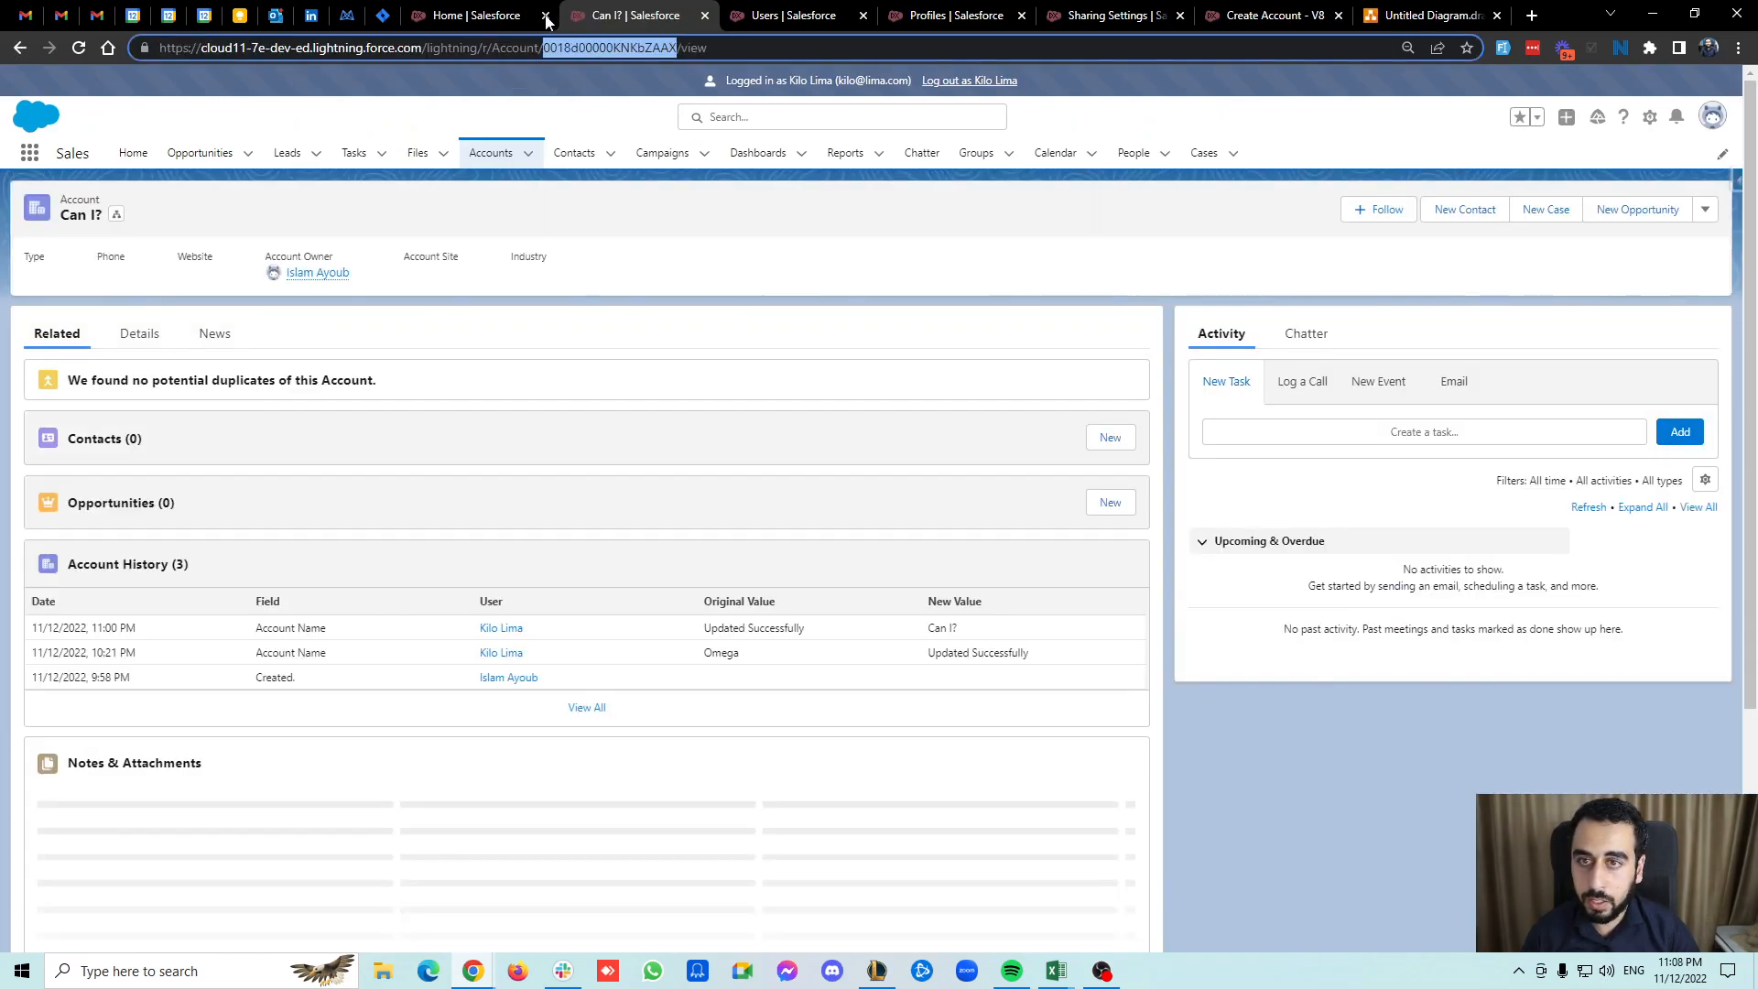
# Try to update the Can I? account through the flow by choosing update and pasting its account ID.
pyautogui.click(554, 25)
pyautogui.click(1226, 221)
pyautogui.click(1231, 275)
pyautogui.hotkey('ctrl', 'v')
pyautogui.click(1257, 273)
pyautogui.click(1685, 323)
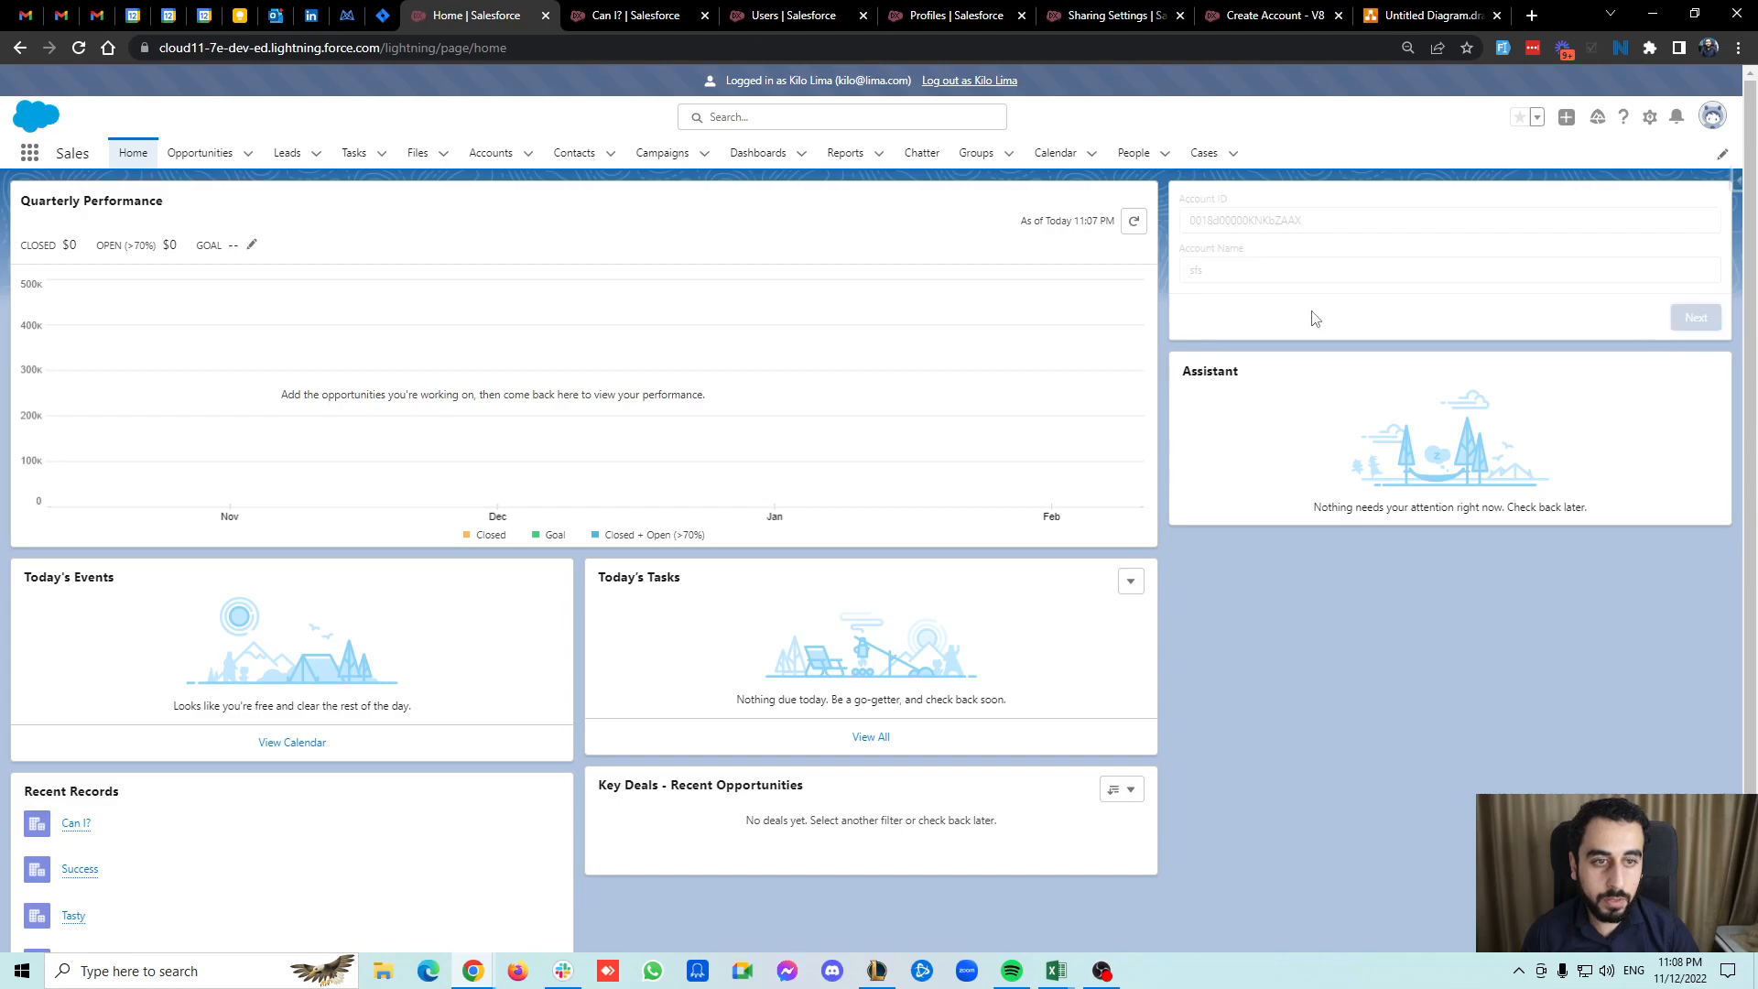
pyautogui.moveTo(1246, 227); pyautogui.dragTo(1389, 227)
pyautogui.click(1332, 227)
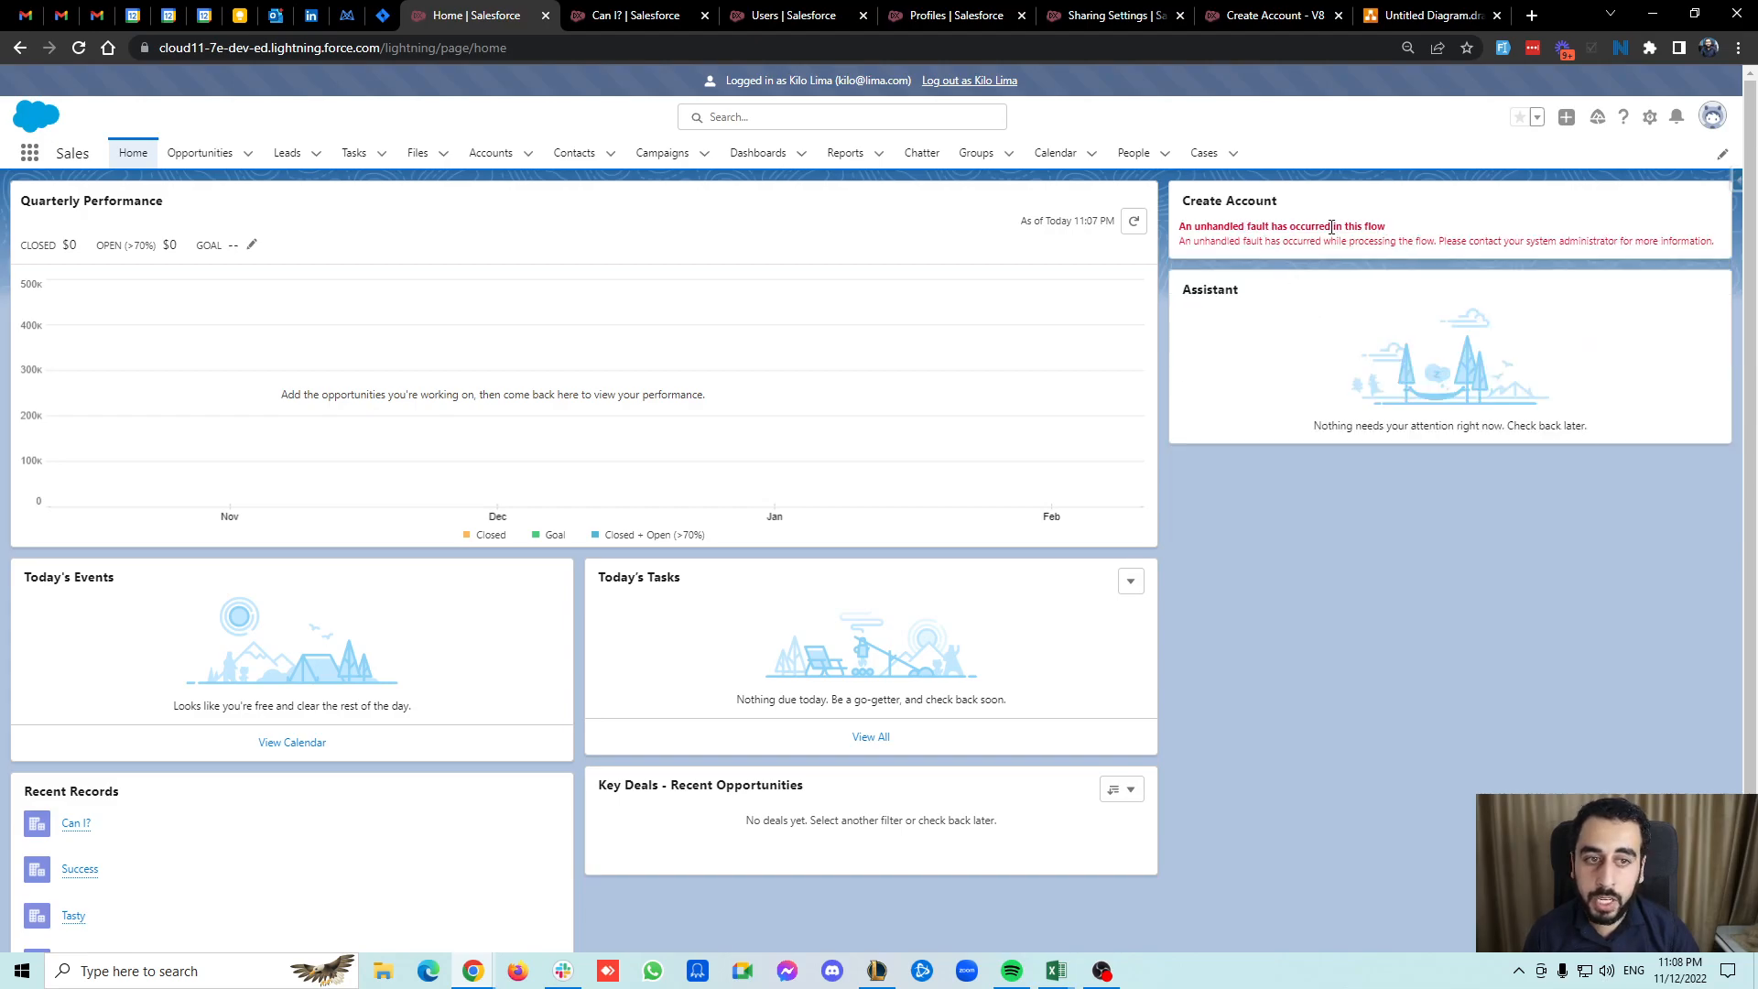
# Log out of the test user's session.
pyautogui.click(1298, 11)
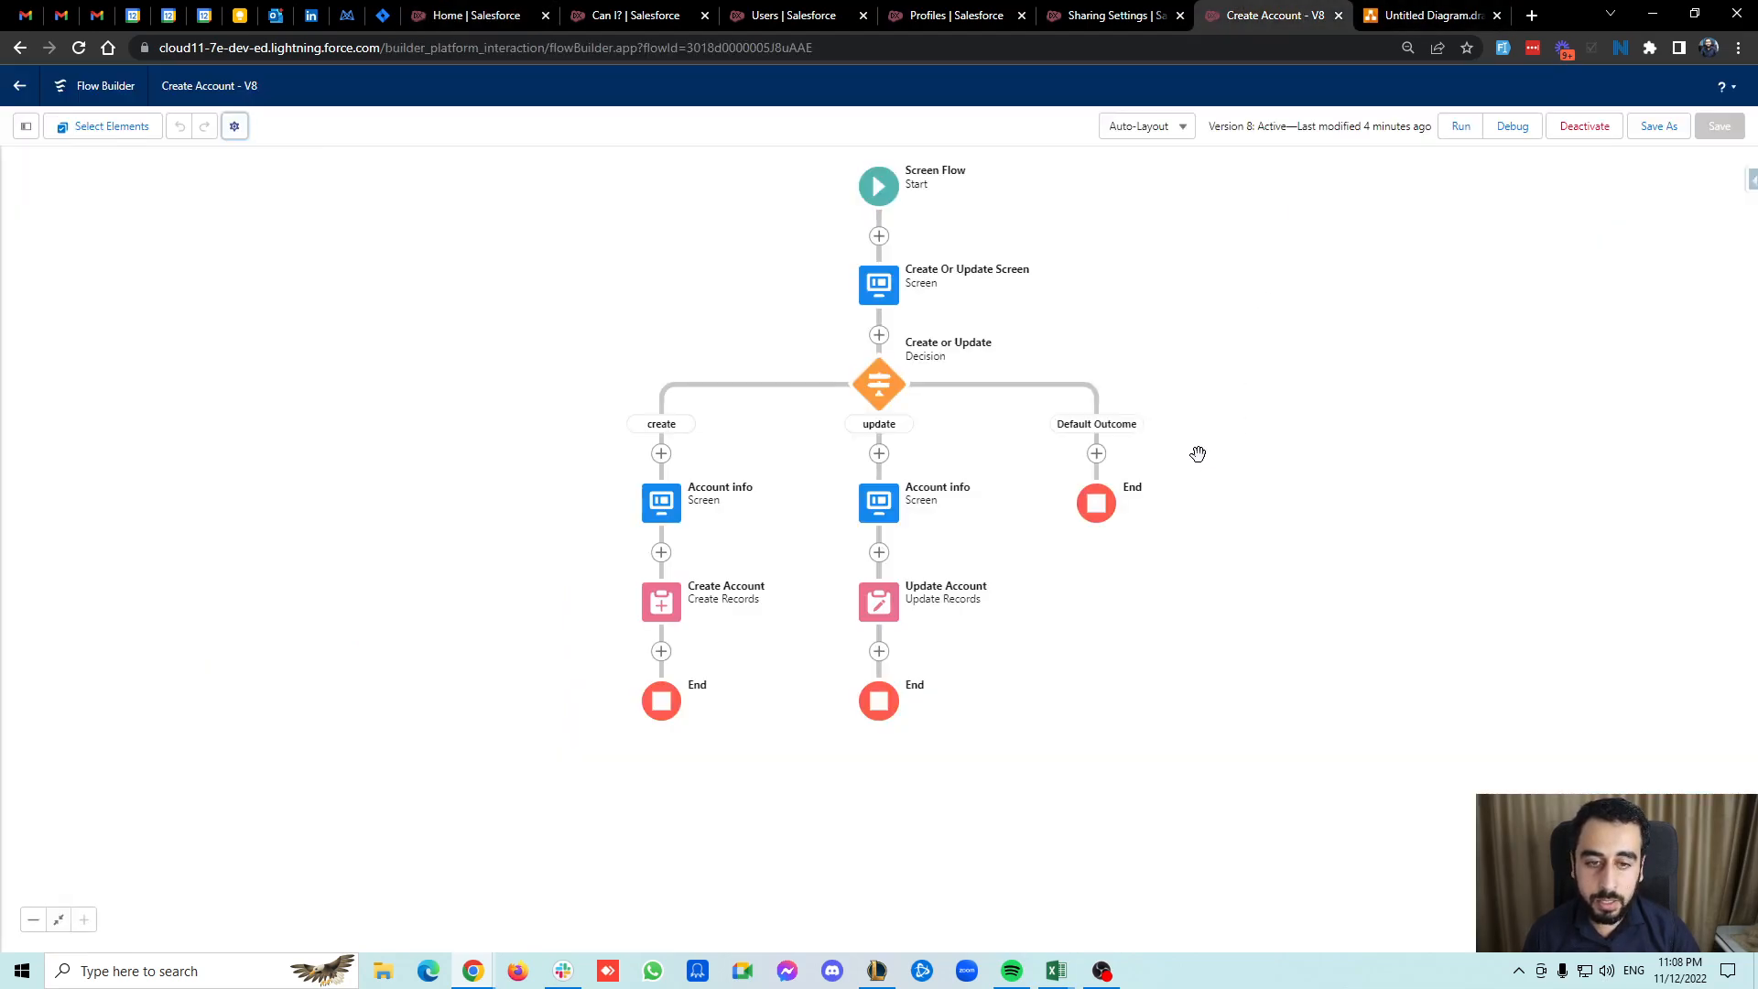
pyautogui.hotkey('ctrl', 'Tab')
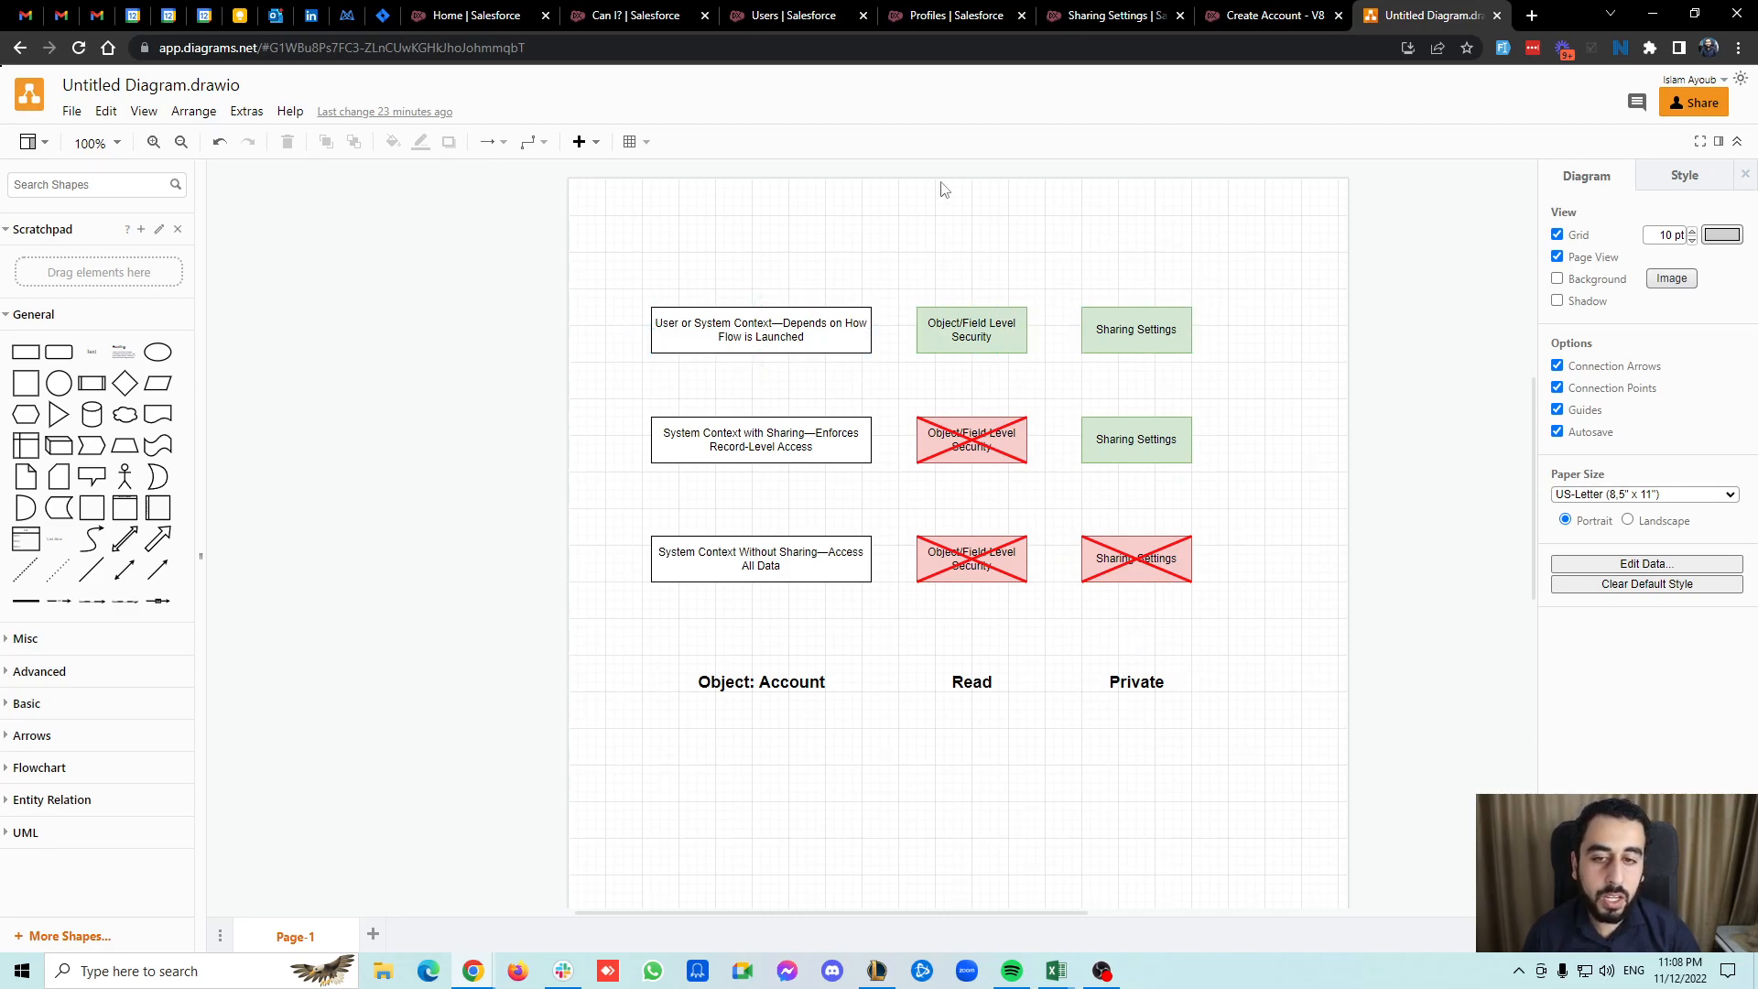
pyautogui.click(1272, 15)
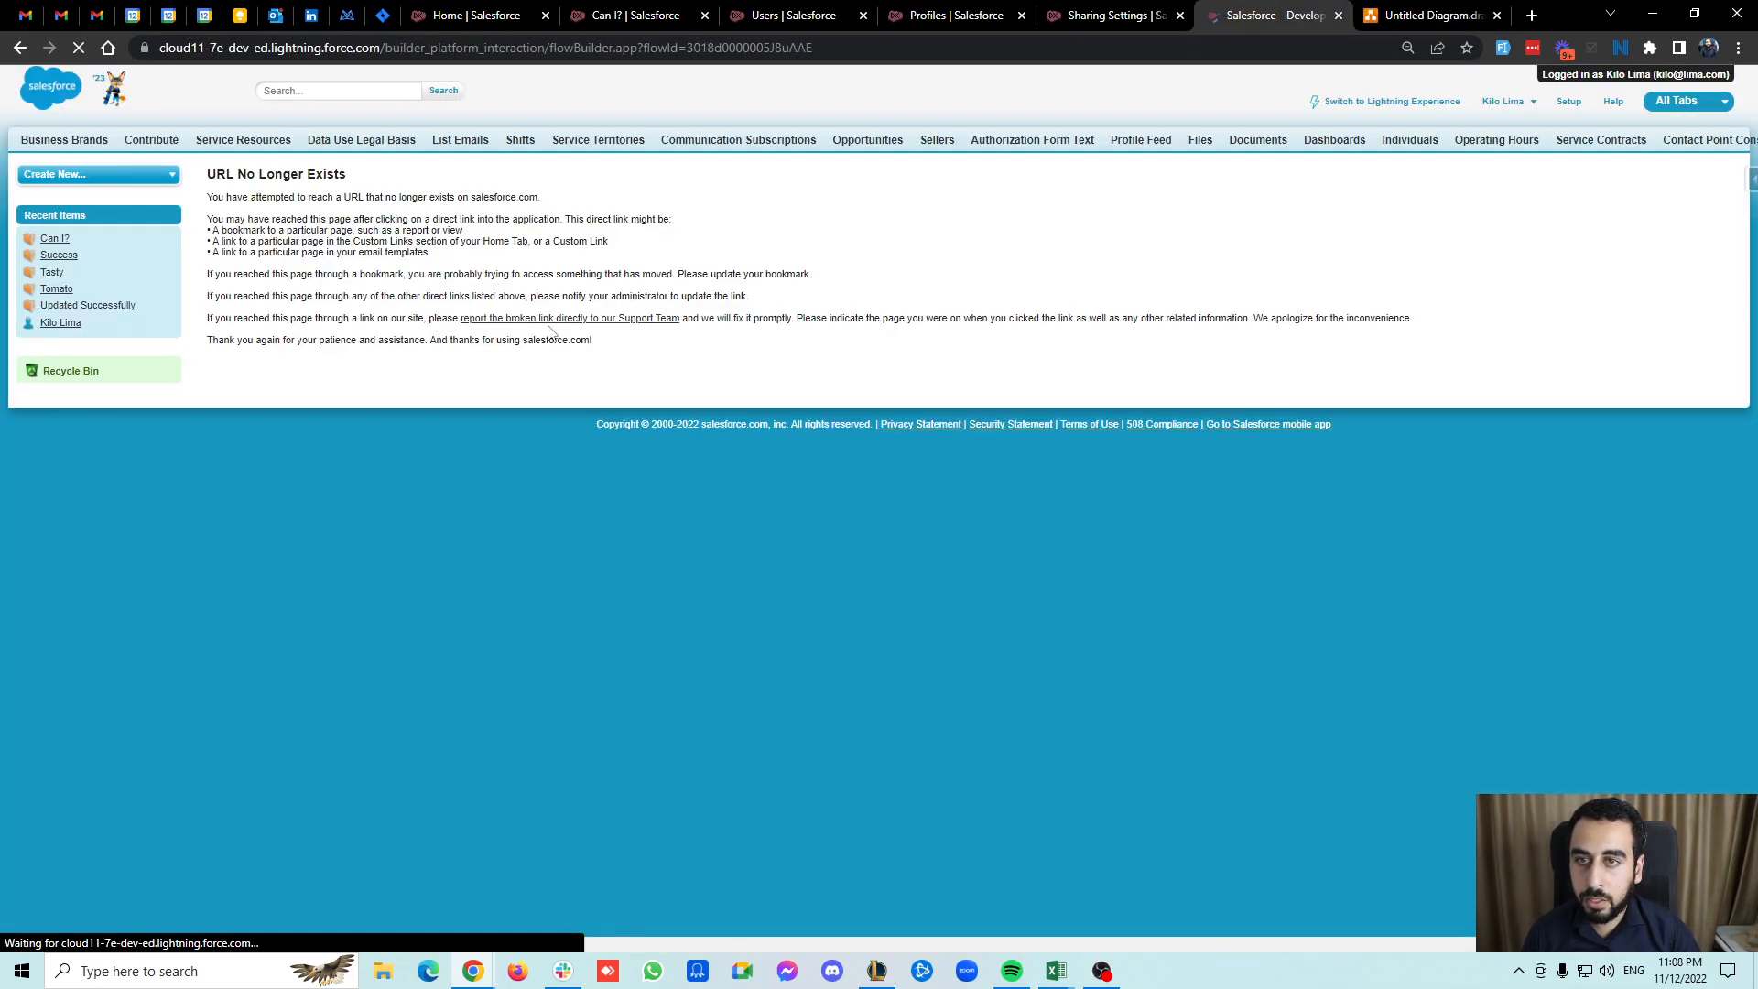
pyautogui.click(476, 9)
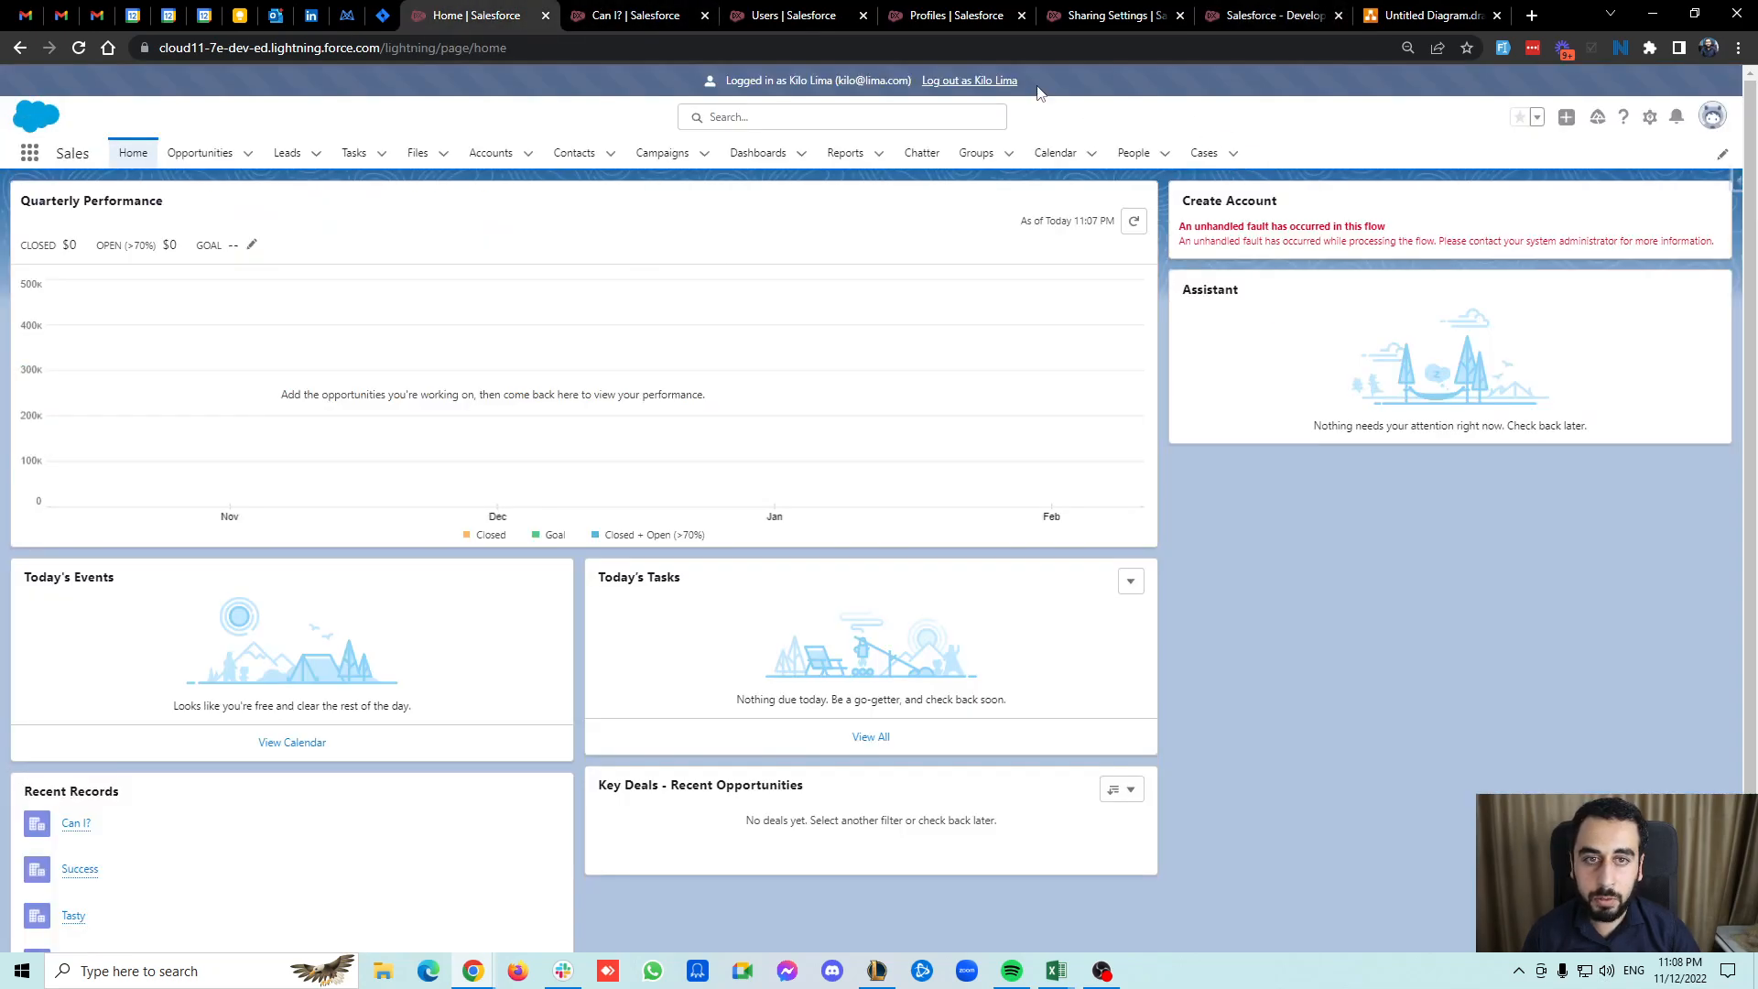
pyautogui.click(972, 80)
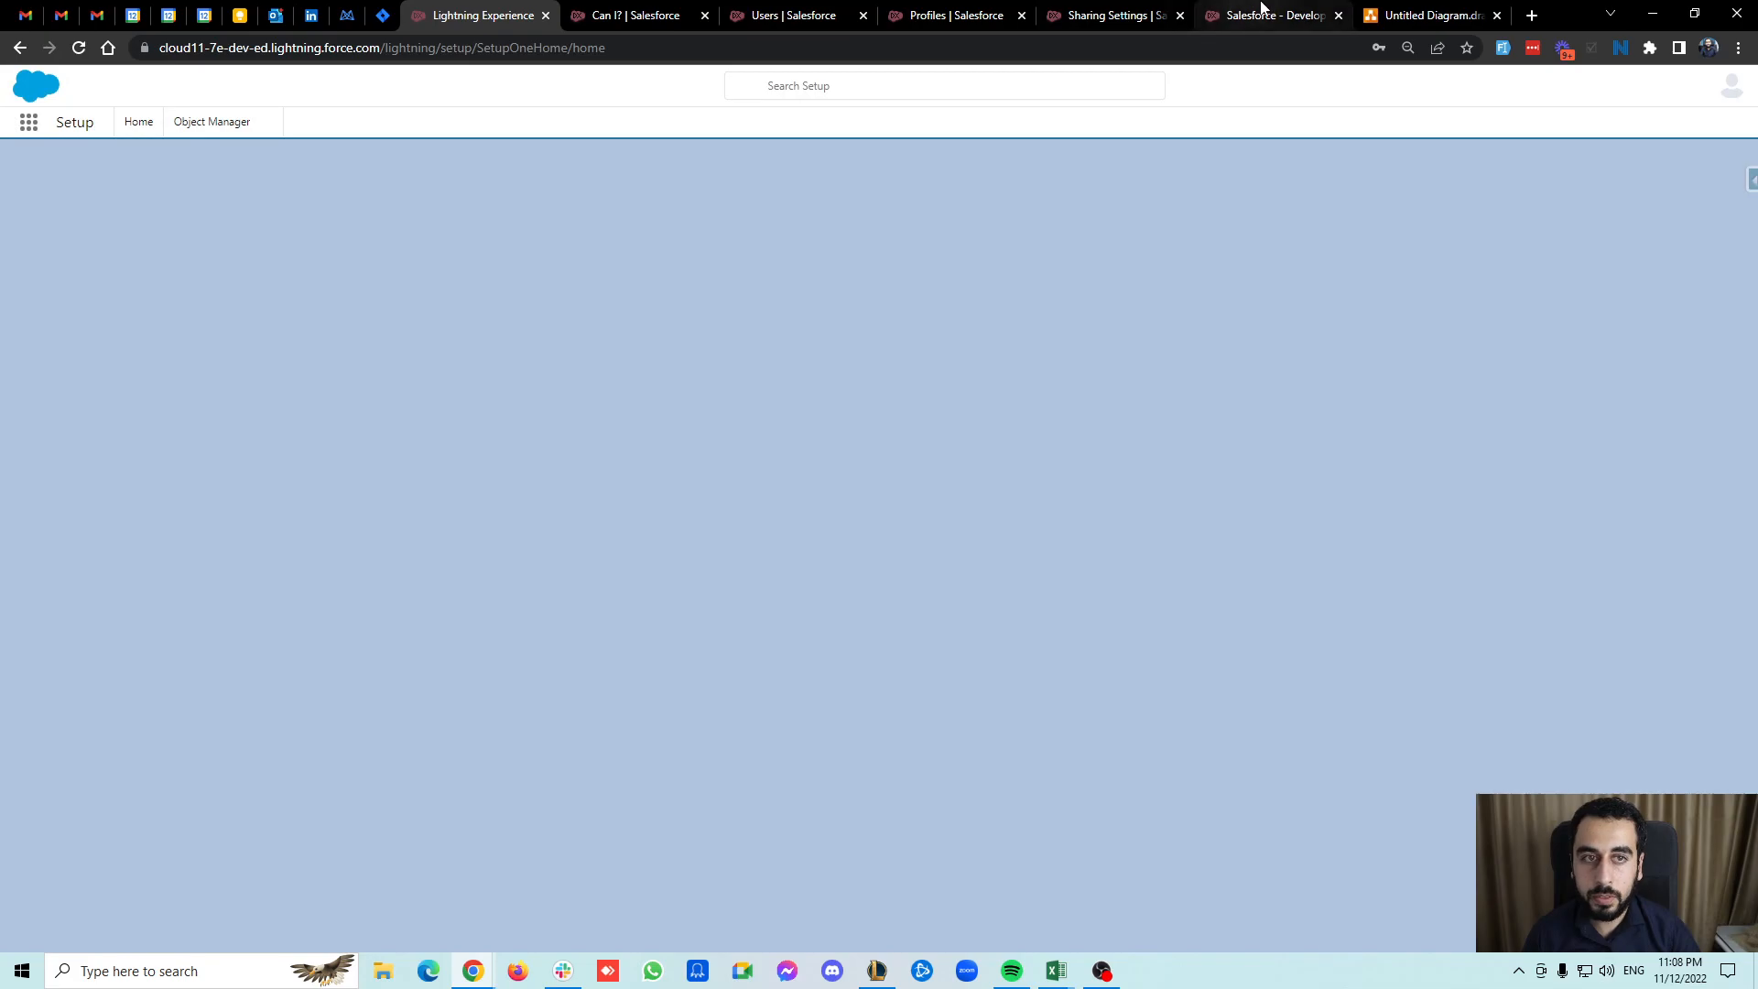
# Set the flow version's How to Run the Flow to System Context with Sharing—Enforces Record-Level Access.
pyautogui.click(1268, 15)
pyautogui.click(20, 48)
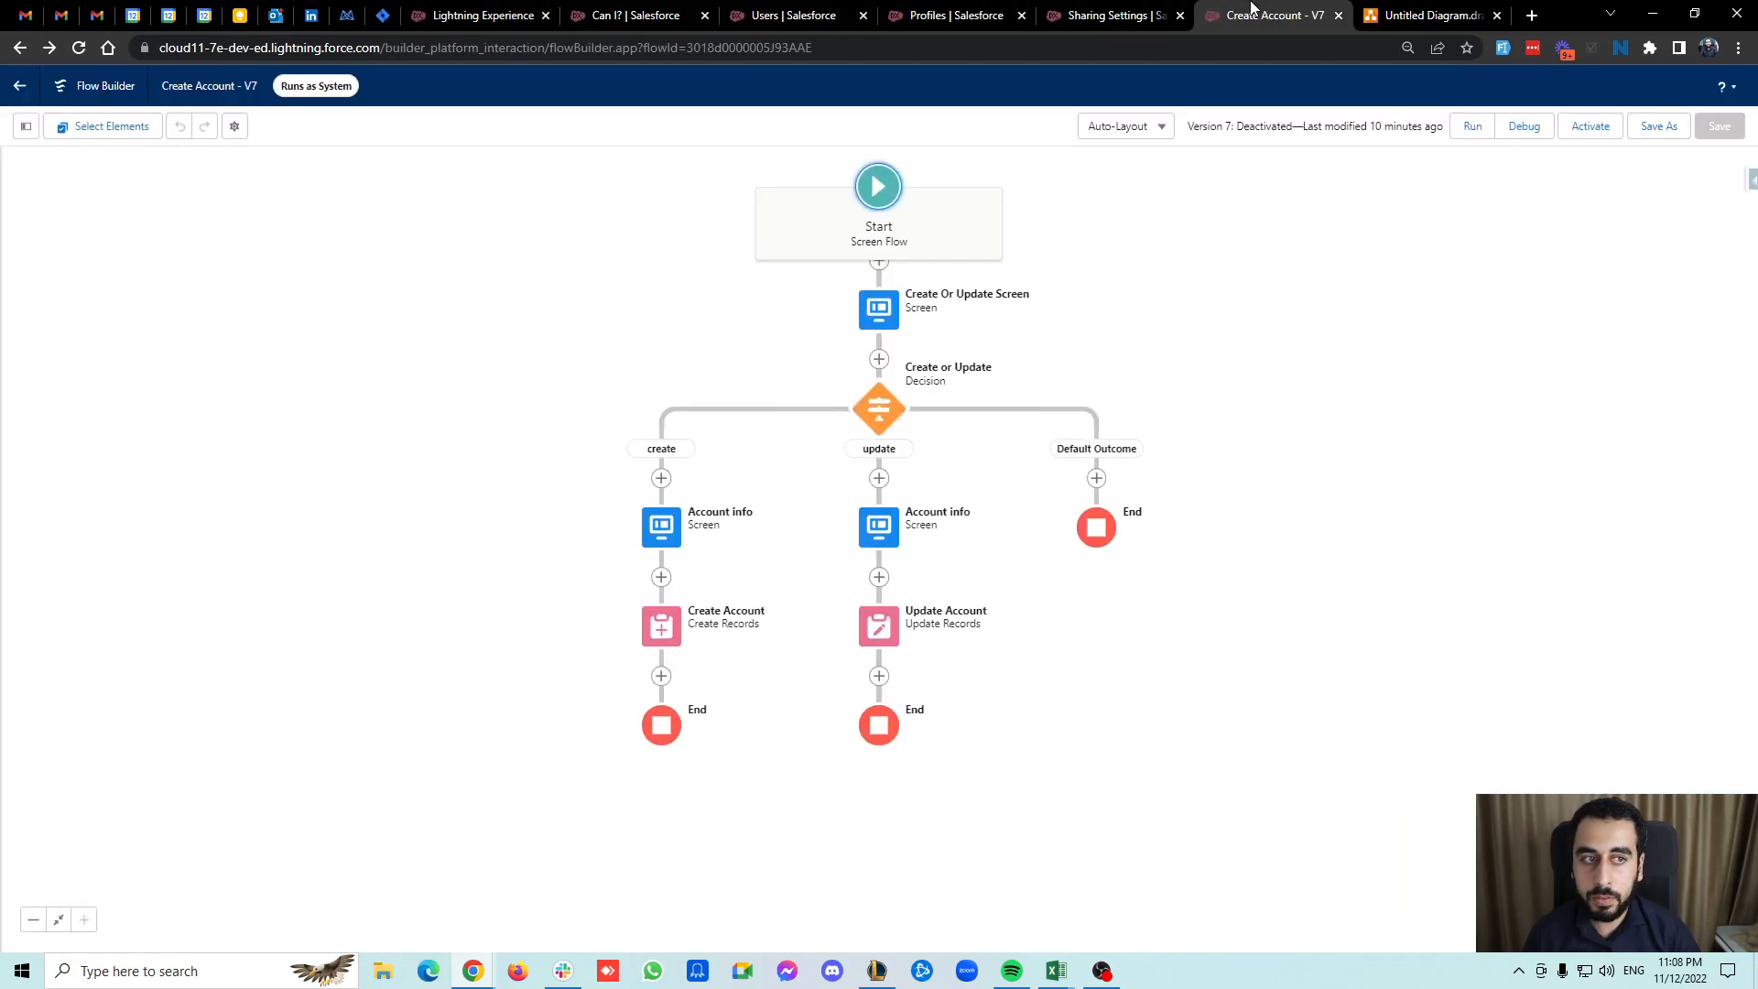
pyautogui.click(235, 127)
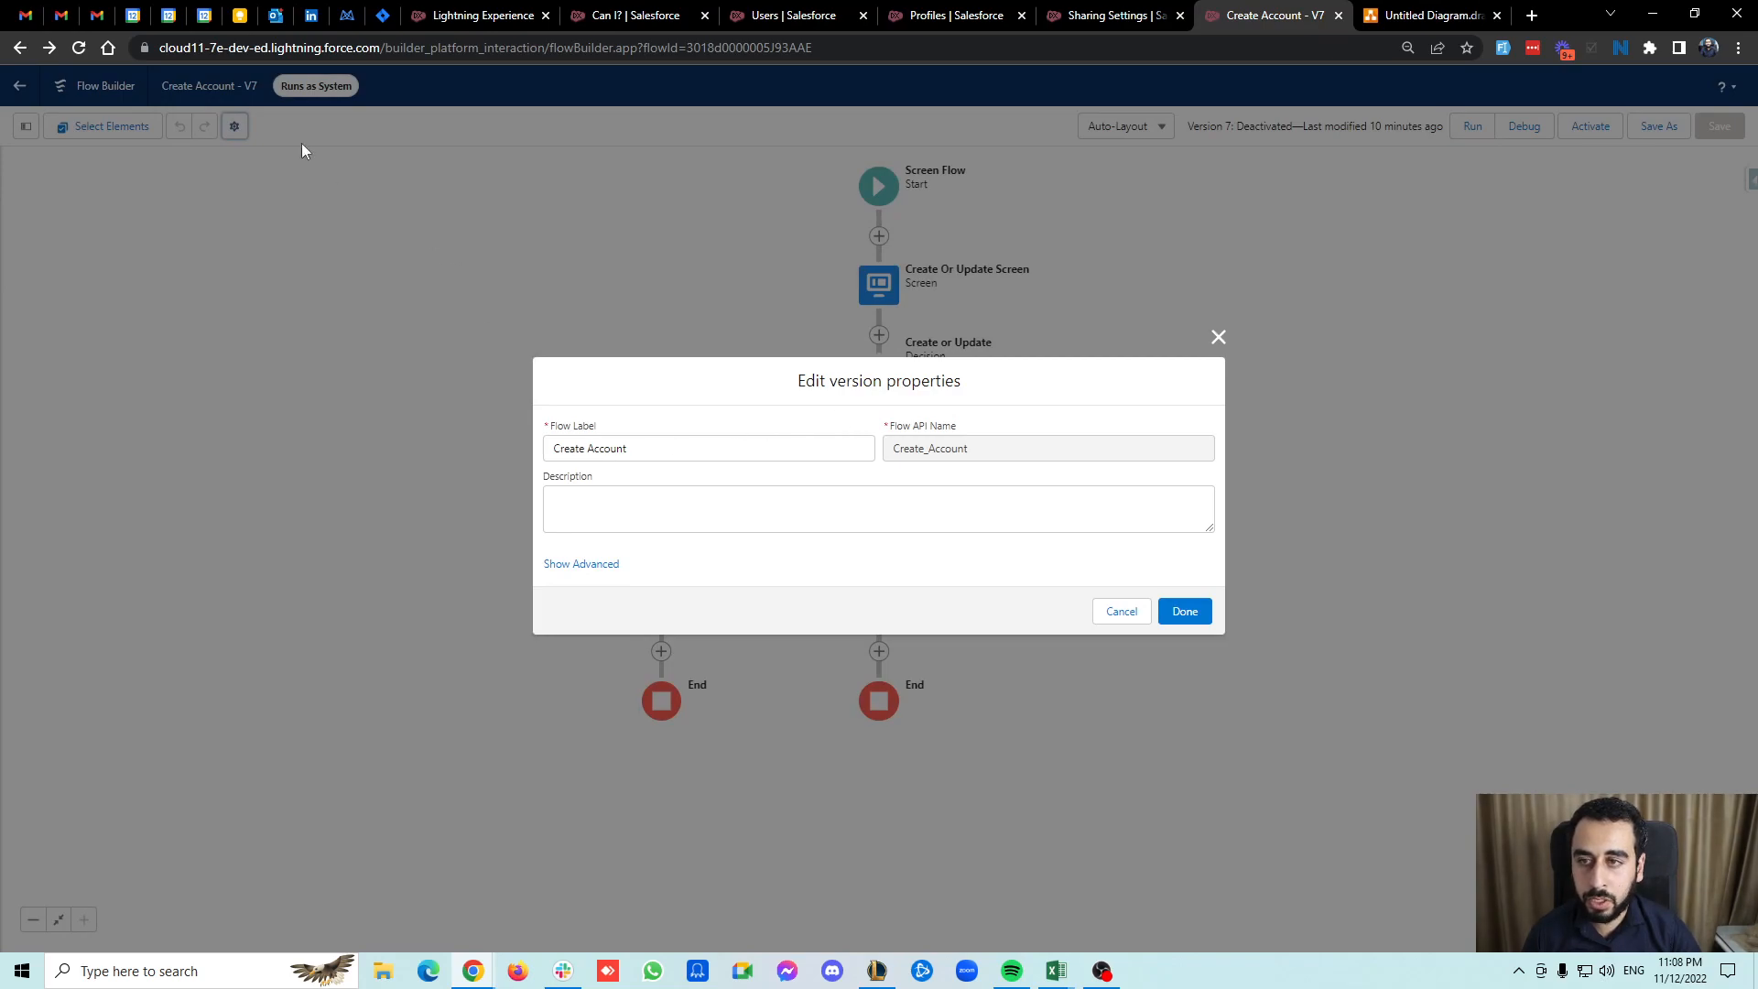
pyautogui.click(1218, 337)
pyautogui.click(234, 126)
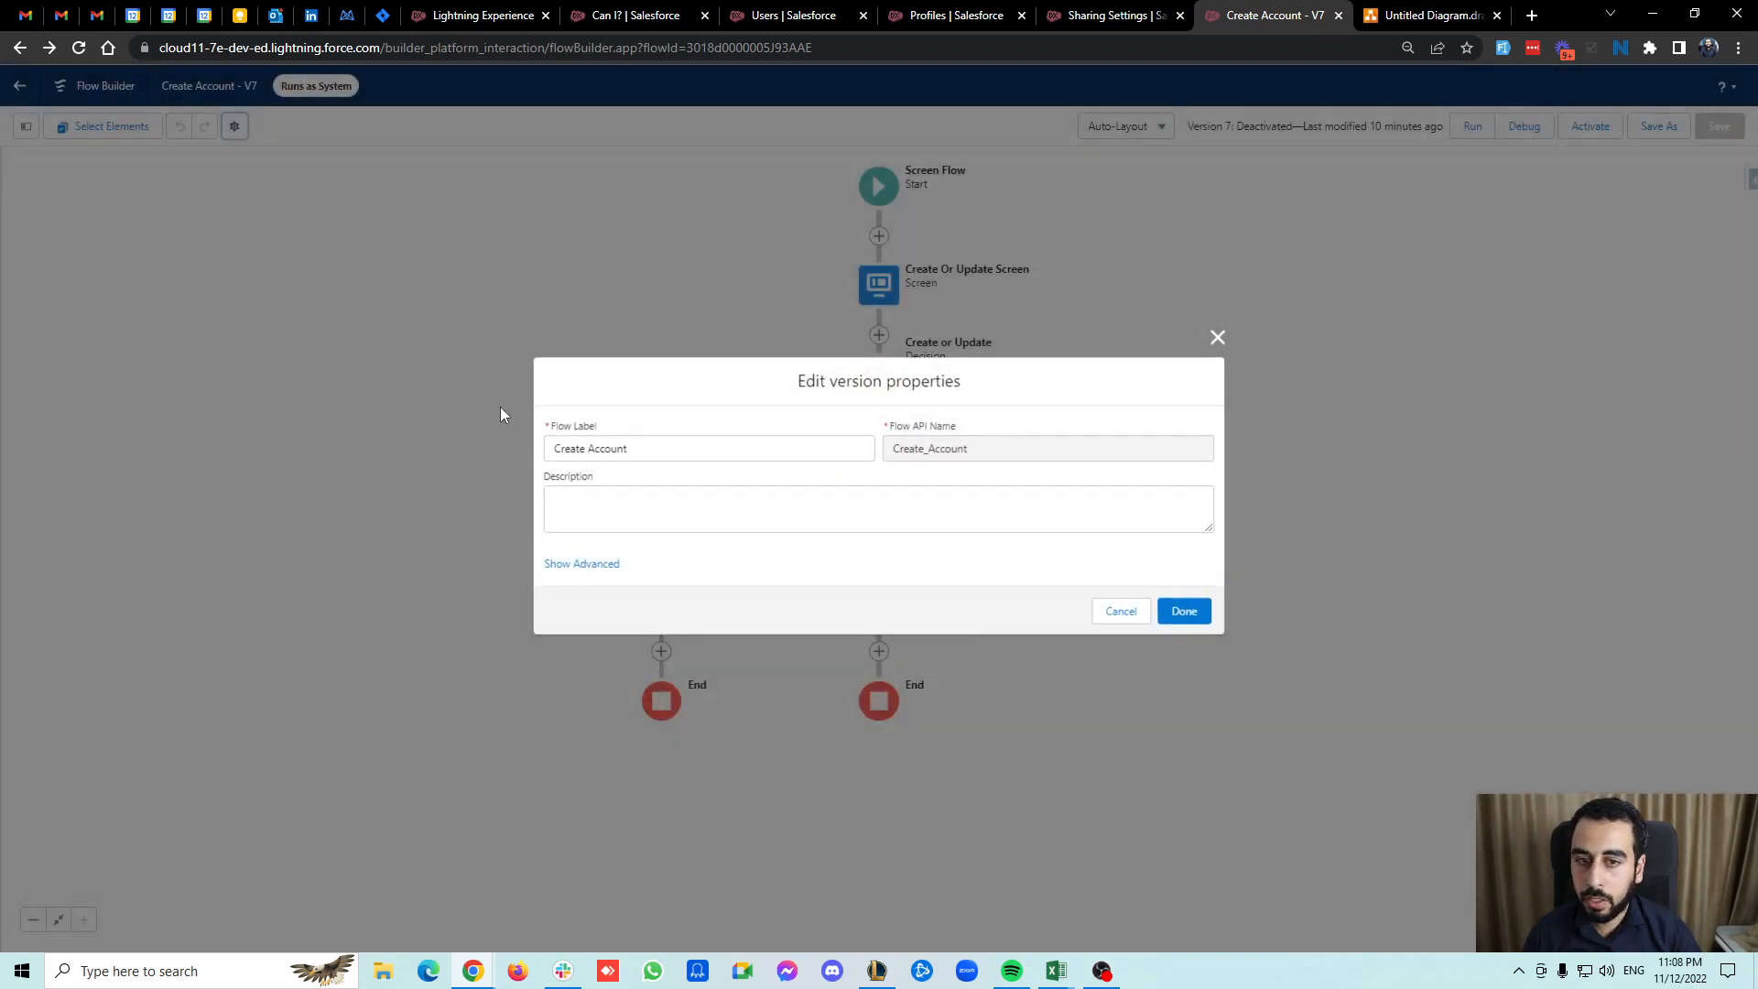
pyautogui.click(598, 563)
pyautogui.click(717, 380)
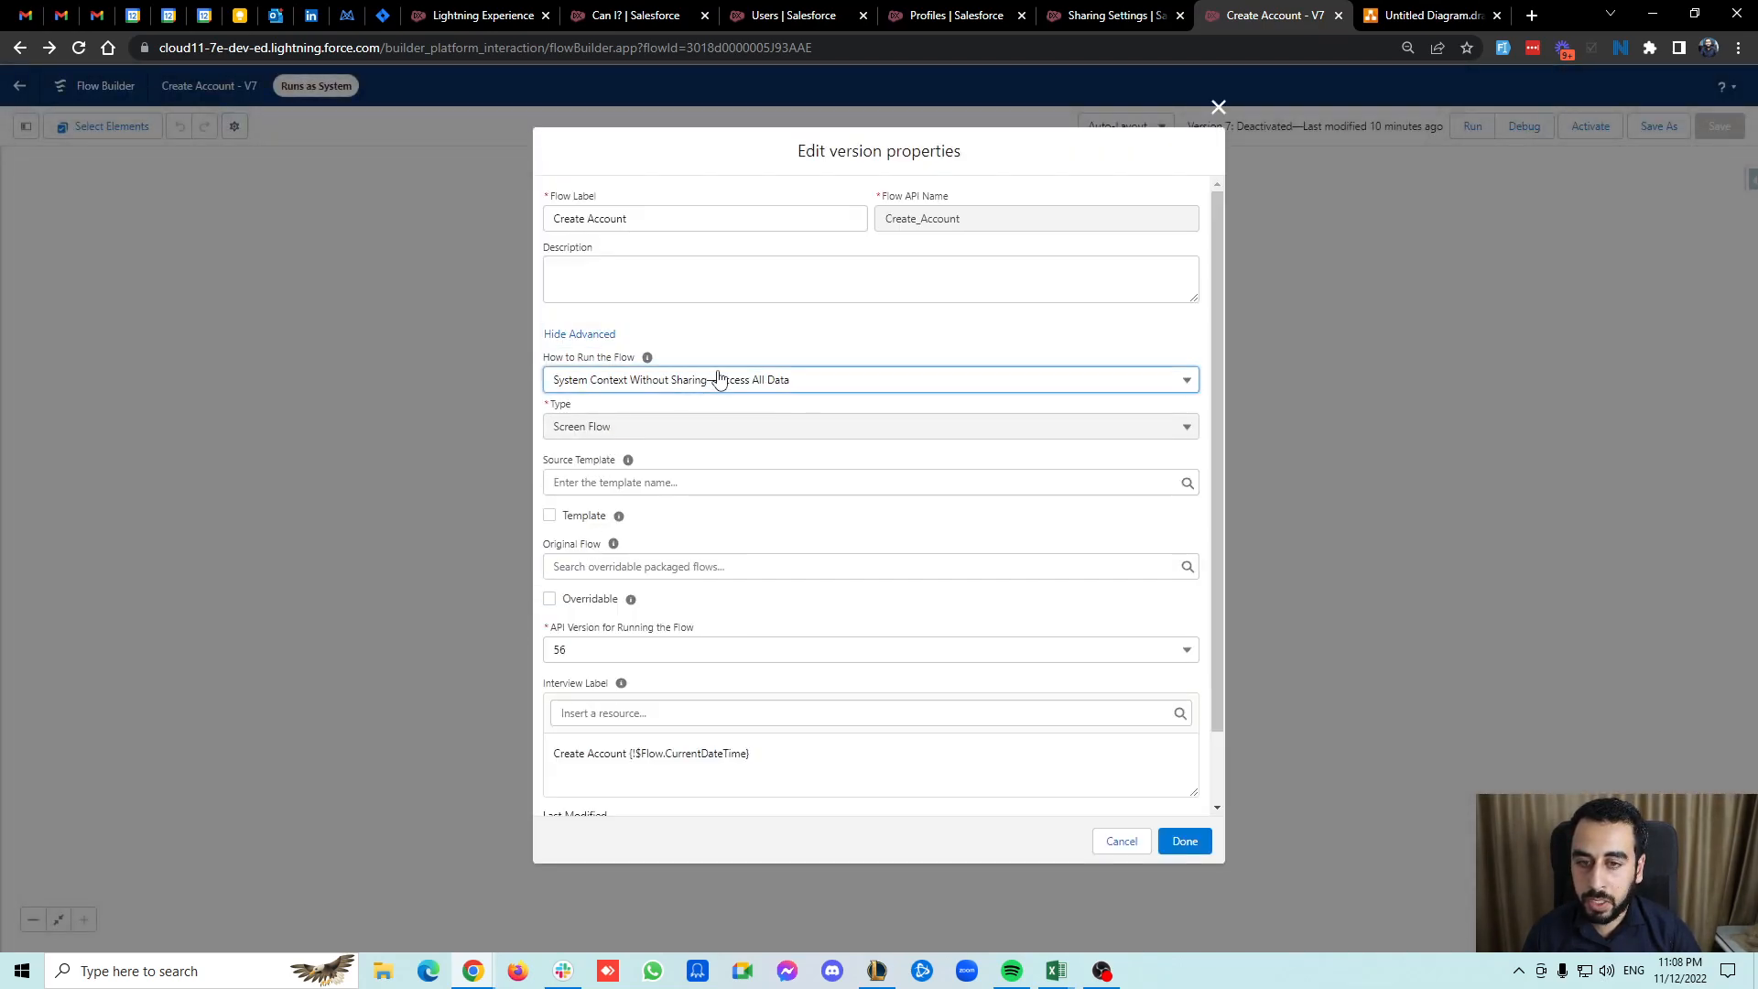
pyautogui.click(824, 444)
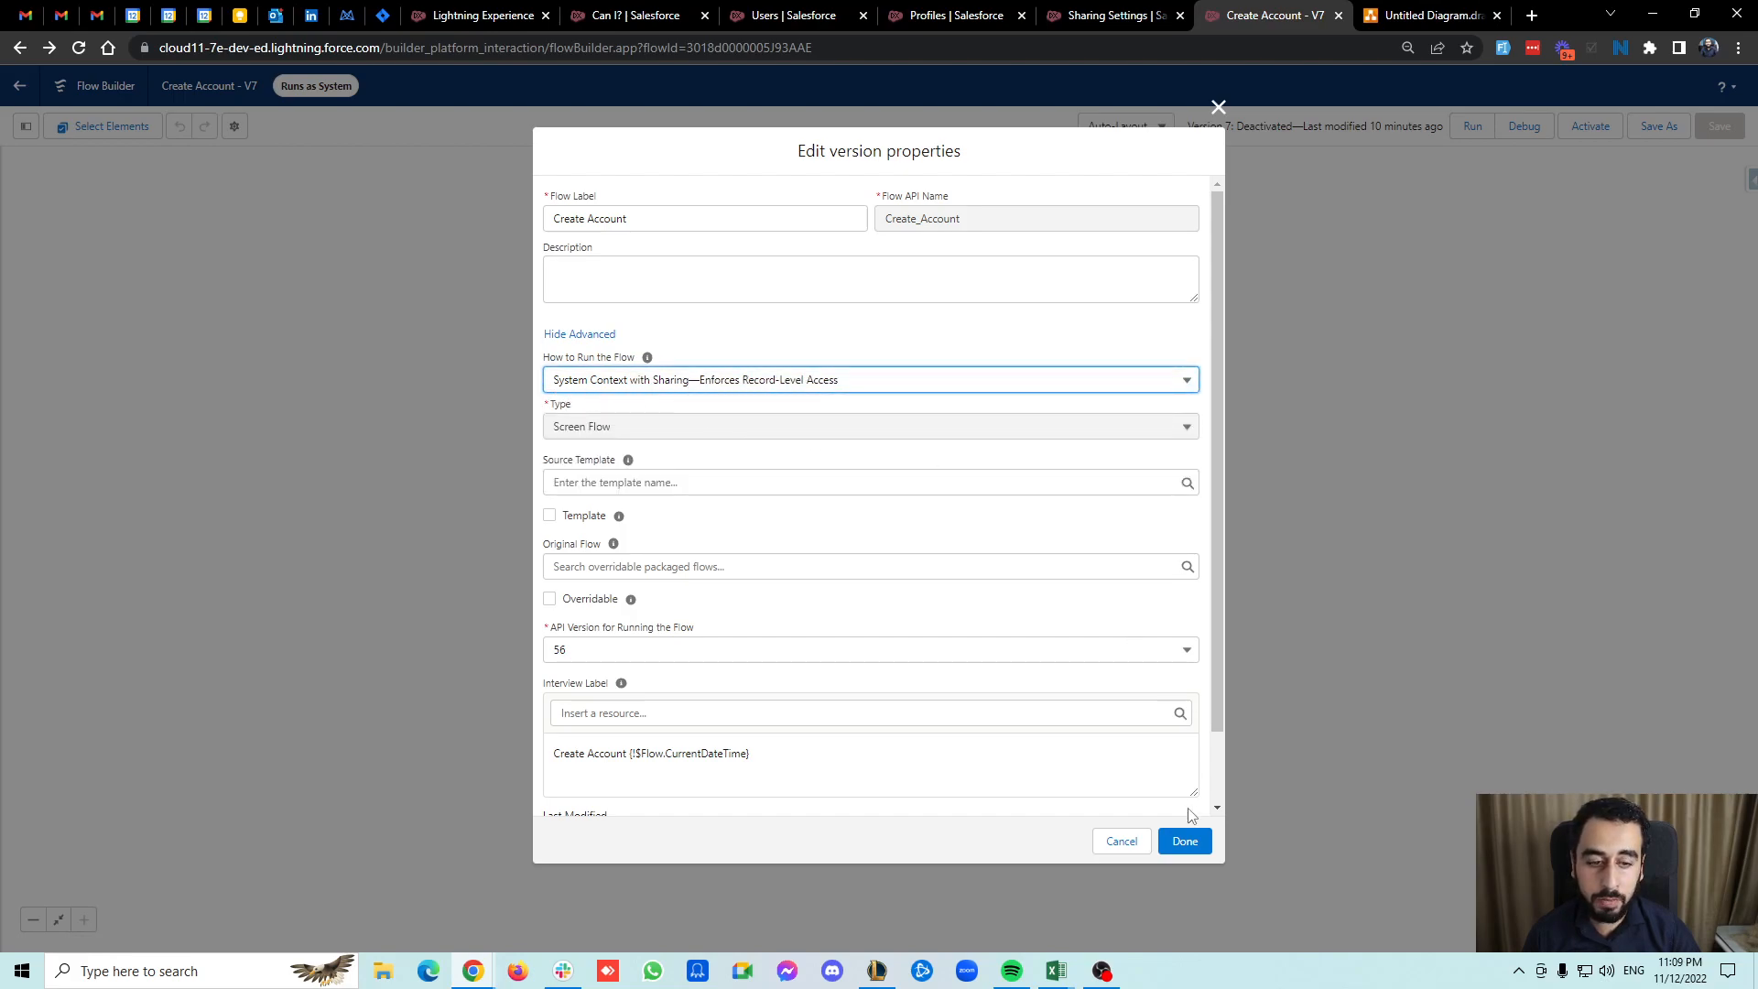
pyautogui.click(1184, 841)
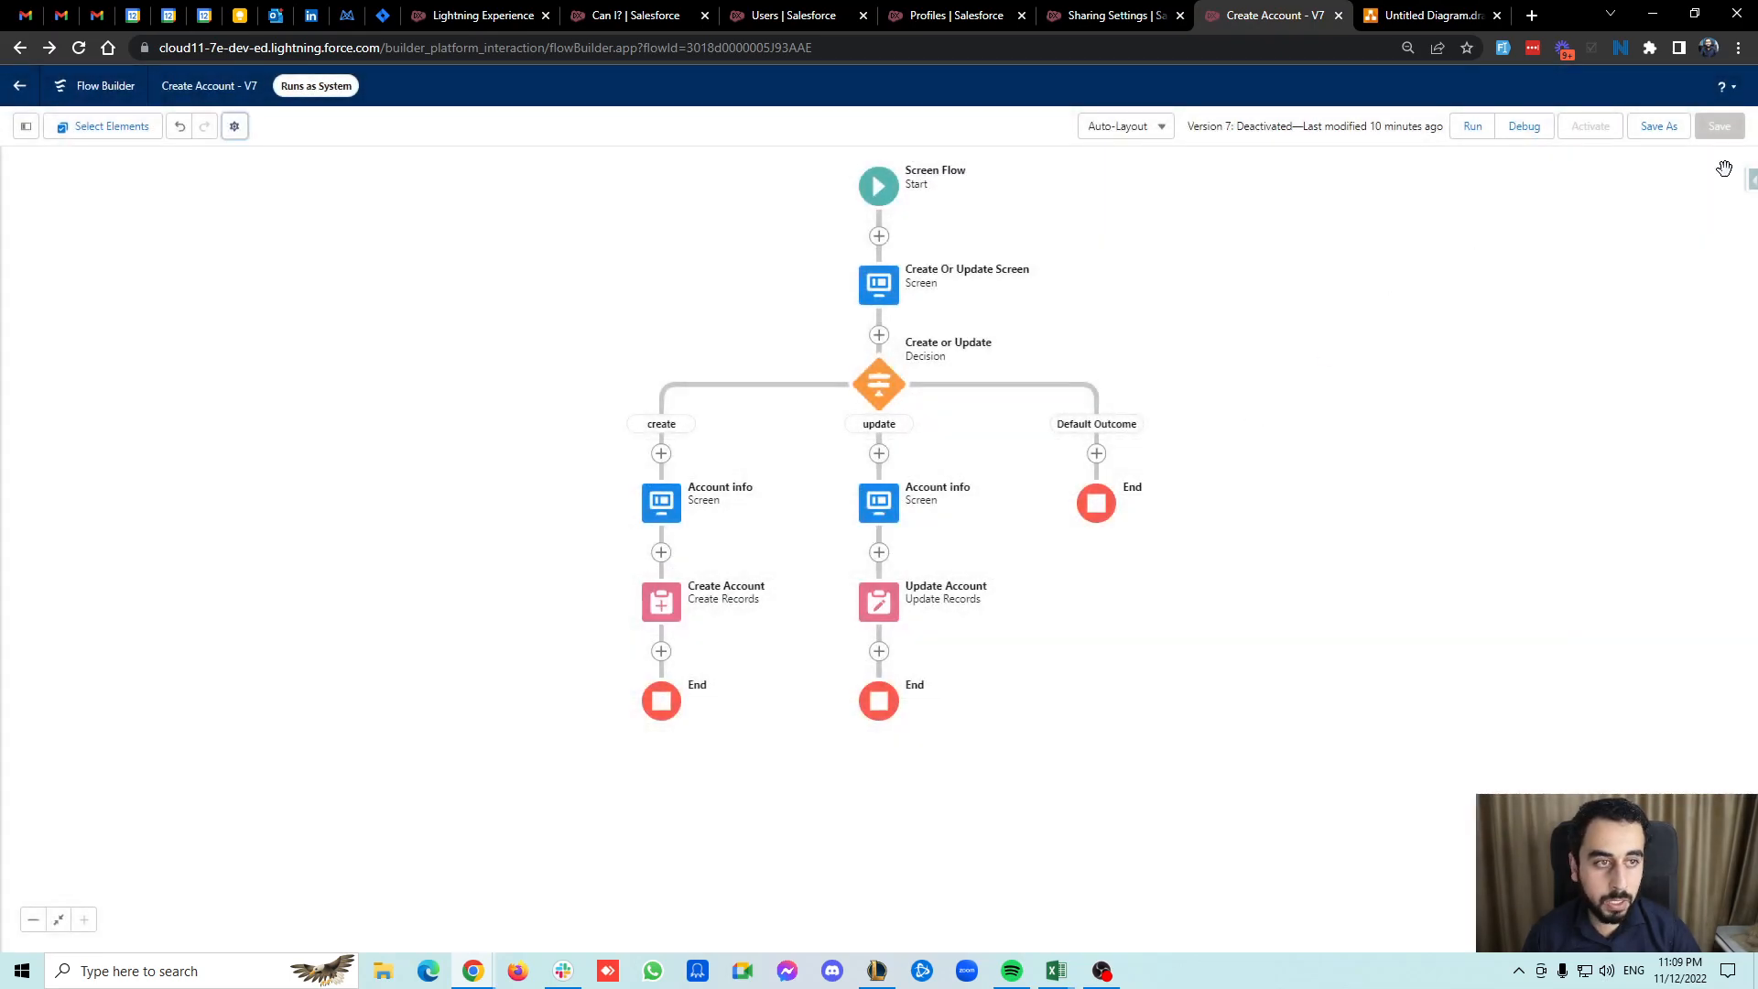
# Save the flow as a new version and activate it.
pyautogui.click(1659, 125)
pyautogui.click(1184, 628)
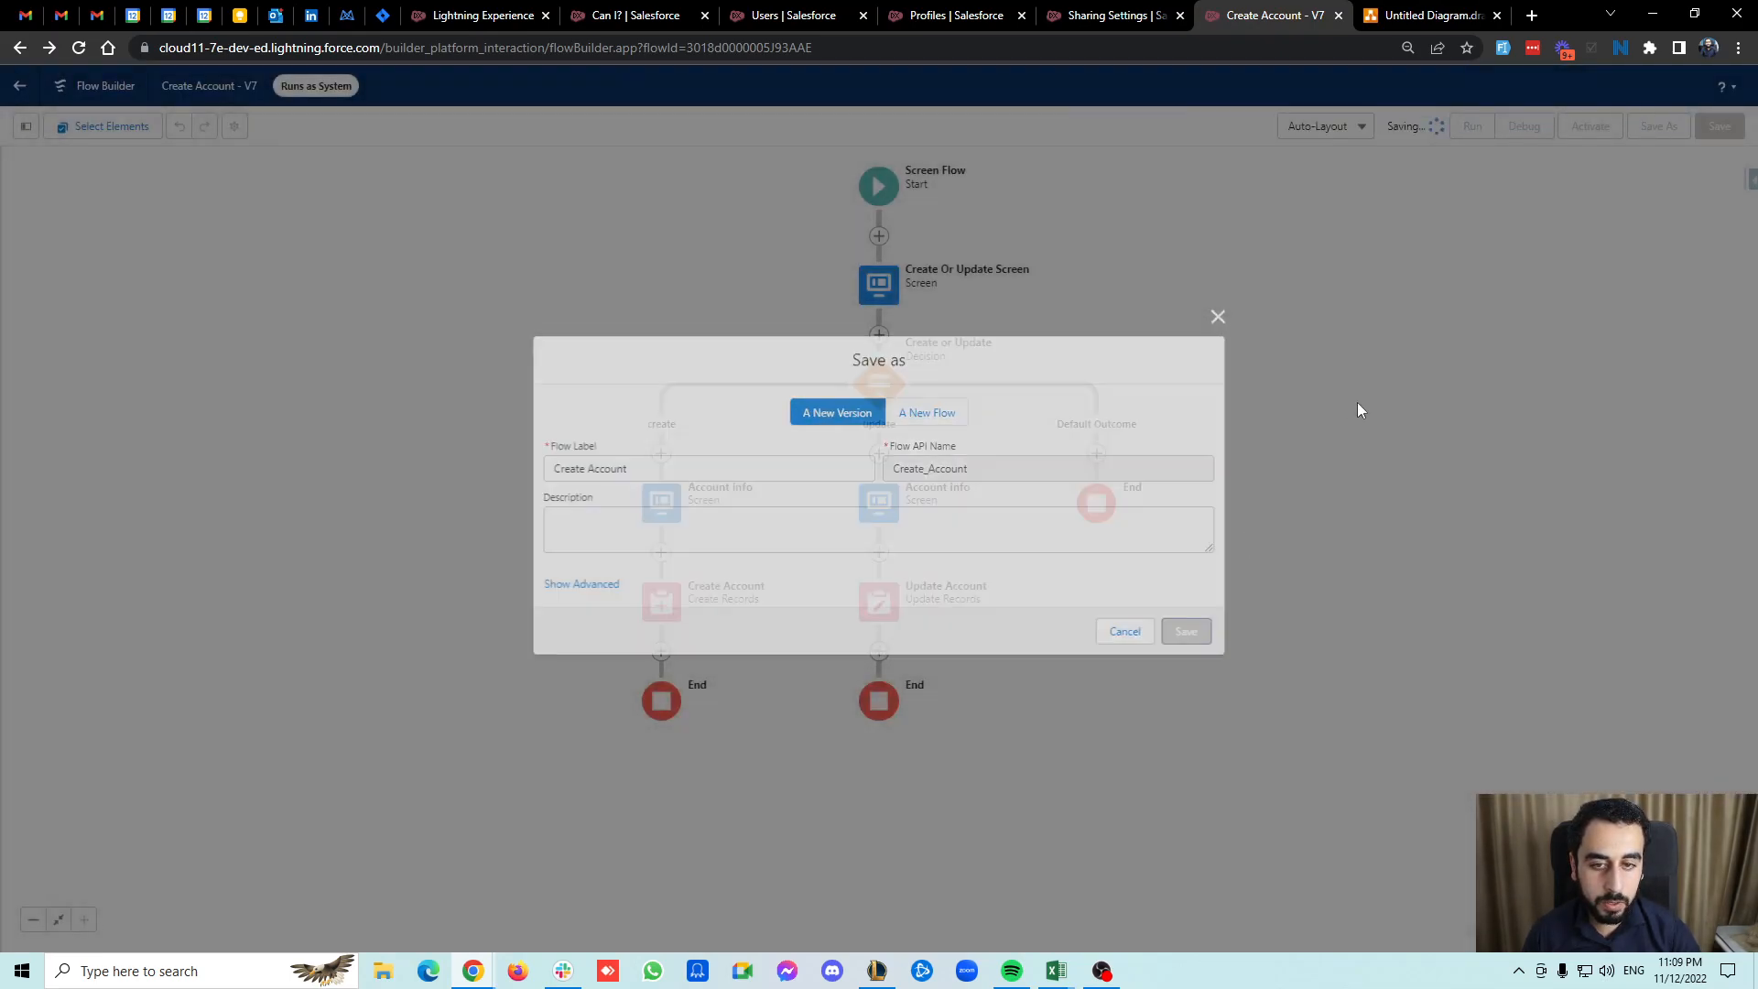
pyautogui.click(1591, 131)
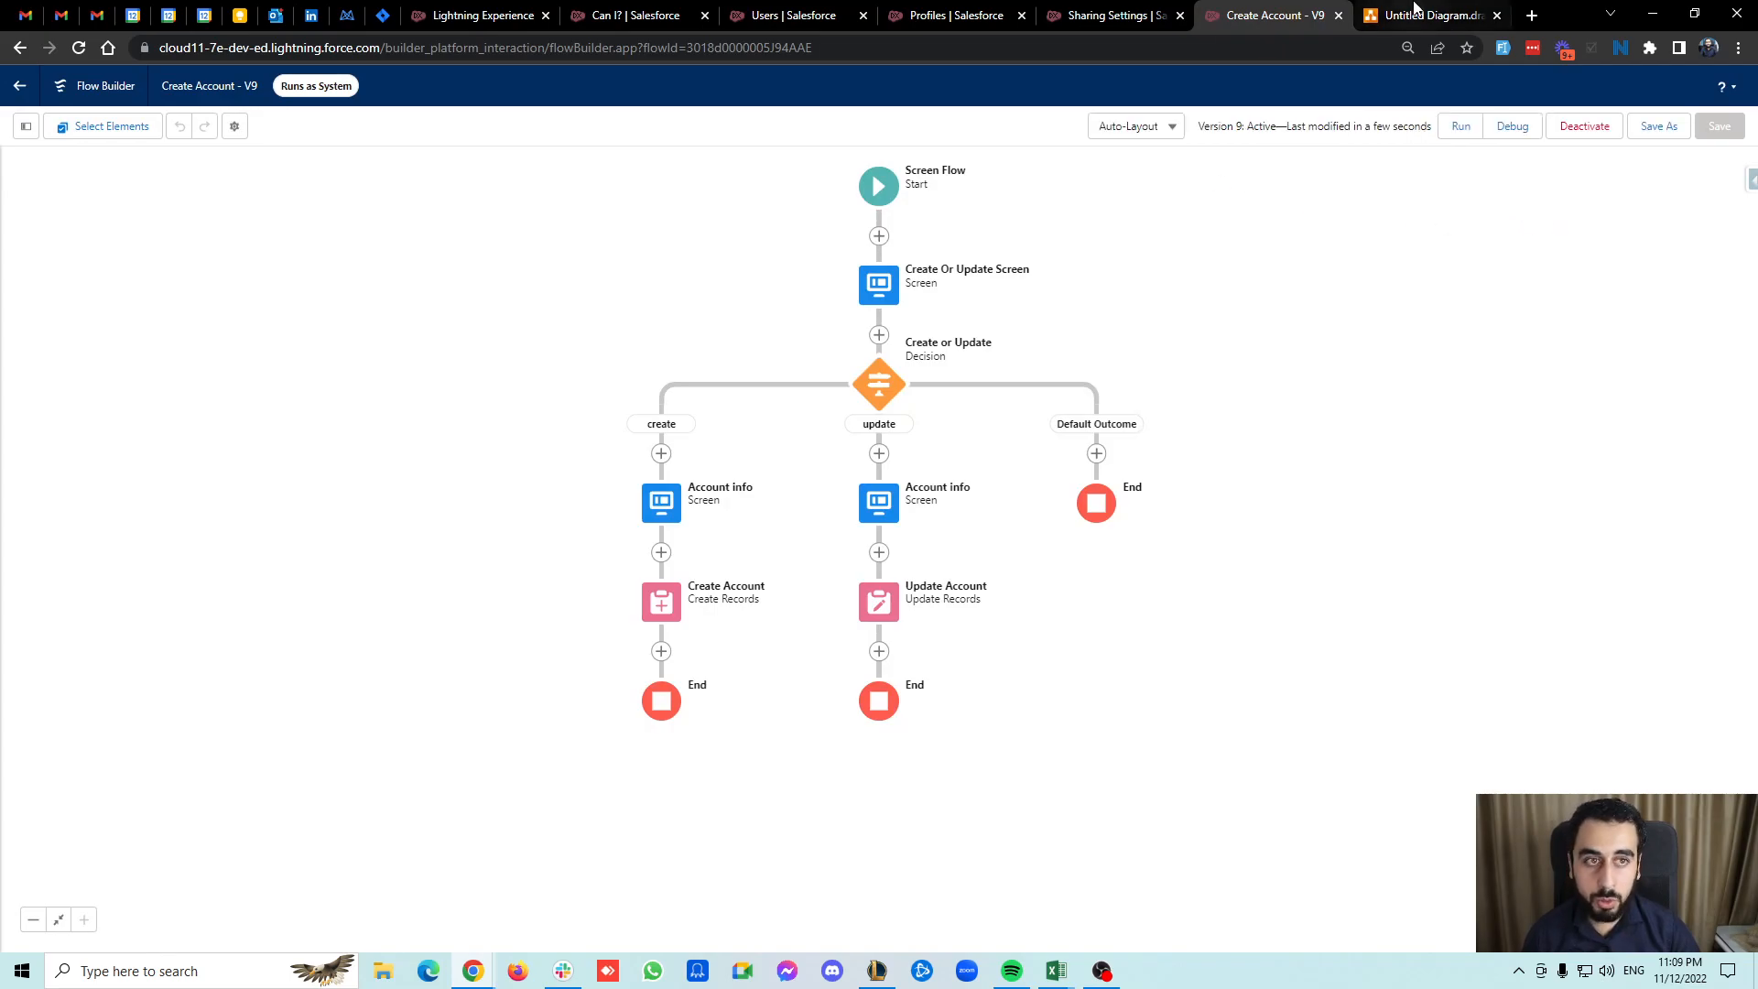
pyautogui.click(1429, 16)
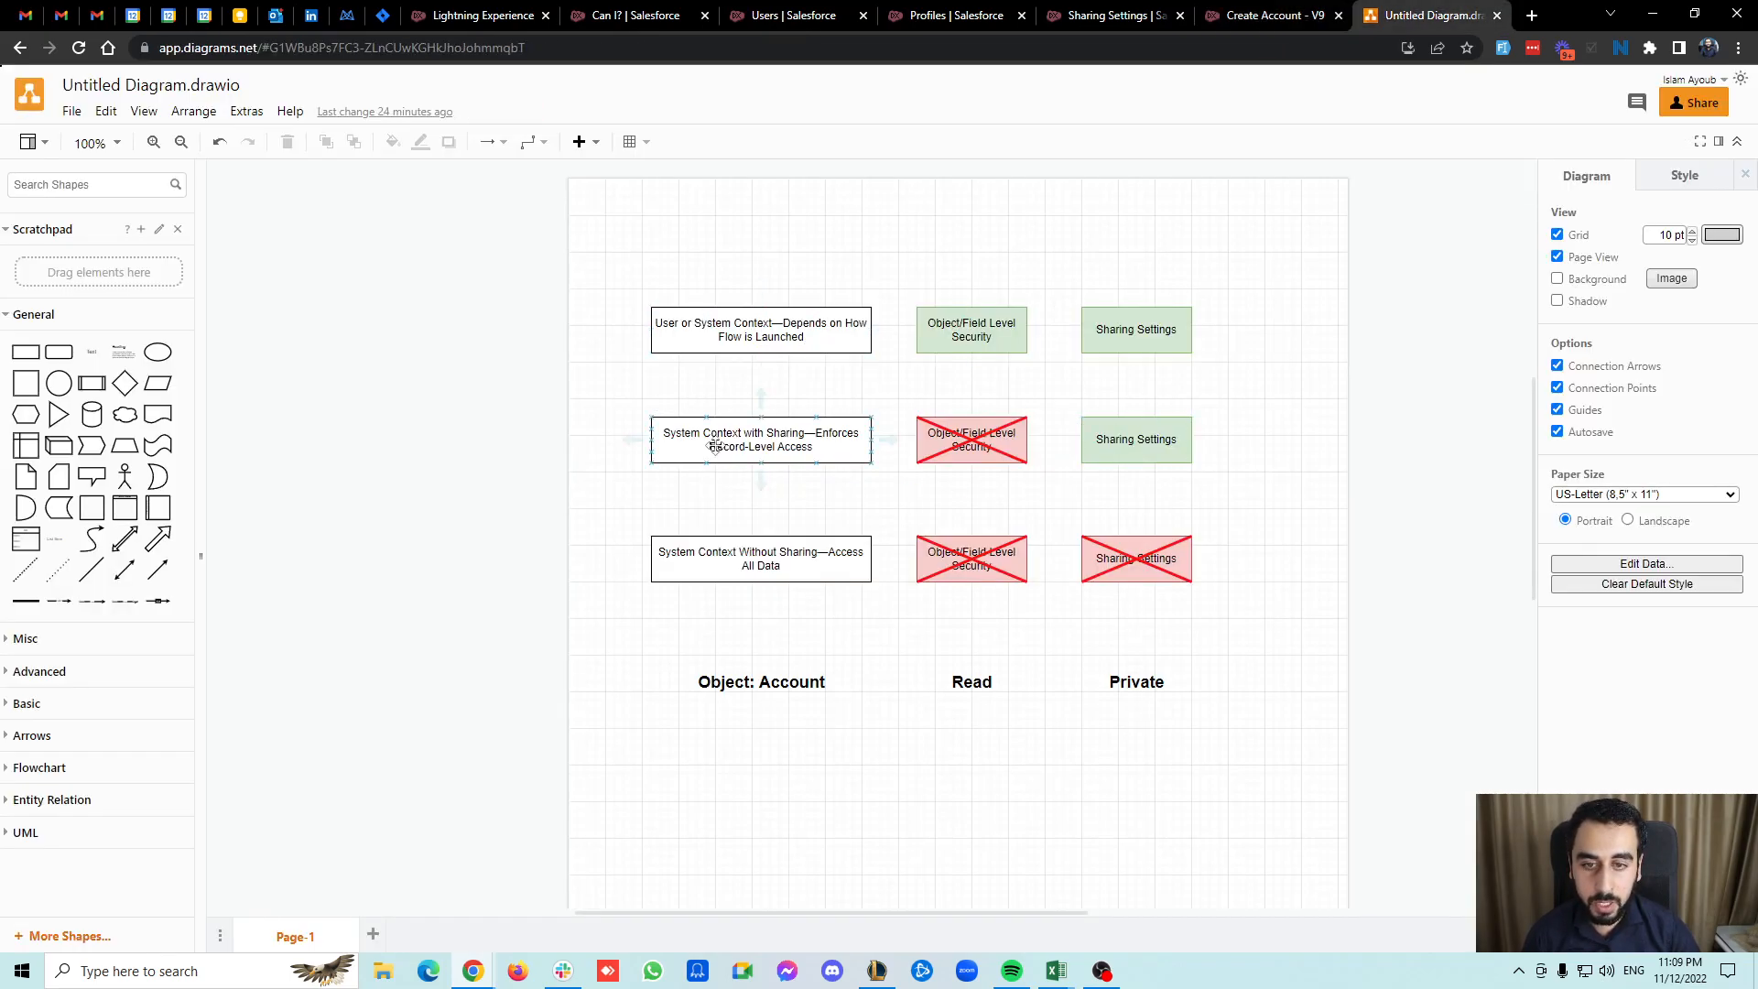
# Delete the red arrow pointing at the crossed-out Object/Field Level Security box in the with-sharing row of the diagram.
pyautogui.click(1062, 441)
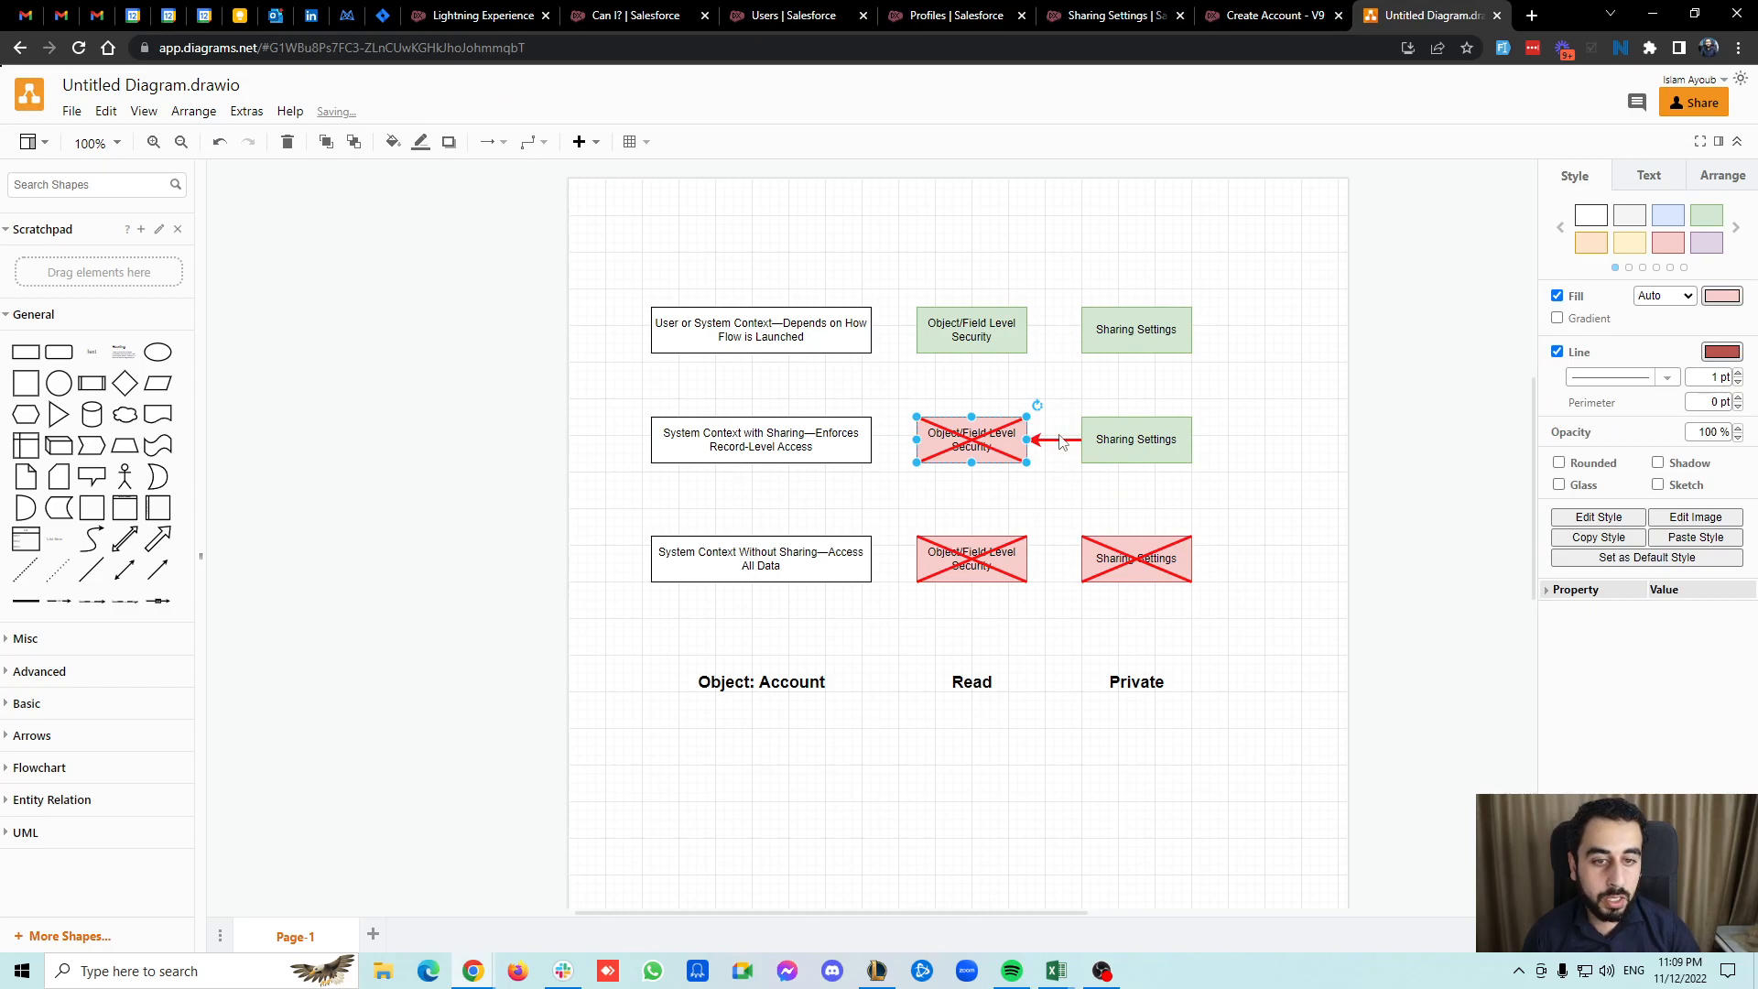
pyautogui.click(1058, 440)
pyautogui.press('Delete')
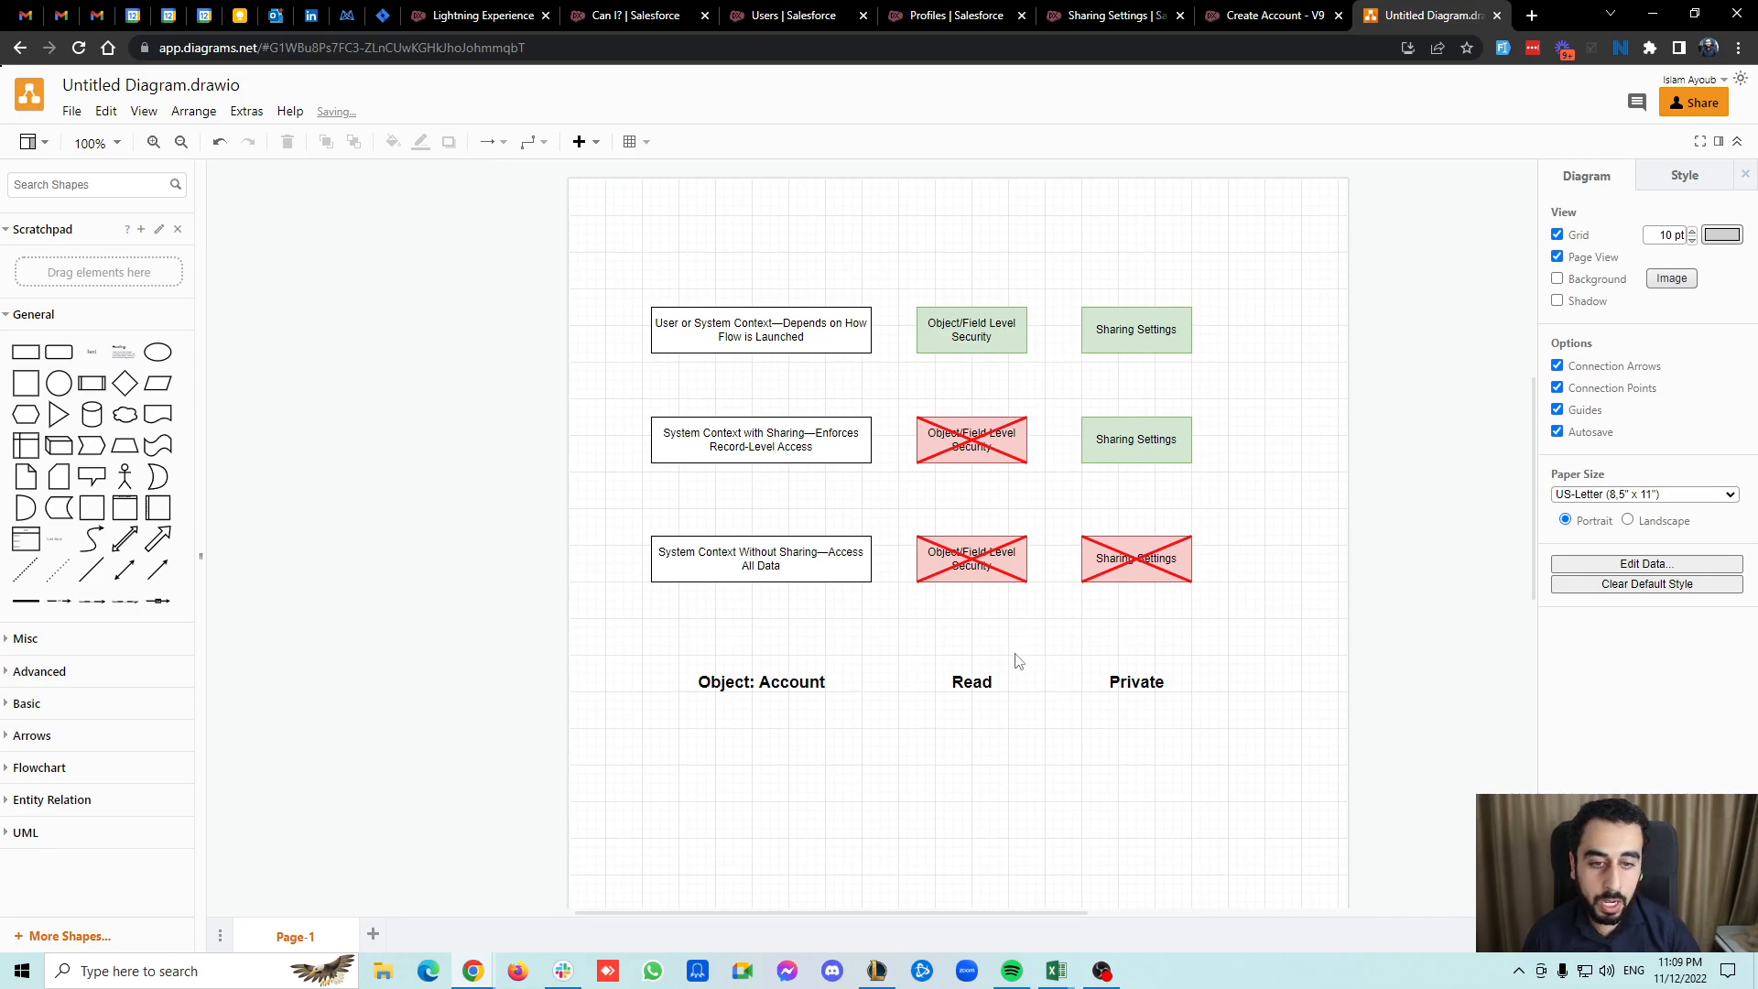
# Run the flow from the Sales home page as administrator, choosing create and naming the new account Bravo 002.
pyautogui.click(482, 16)
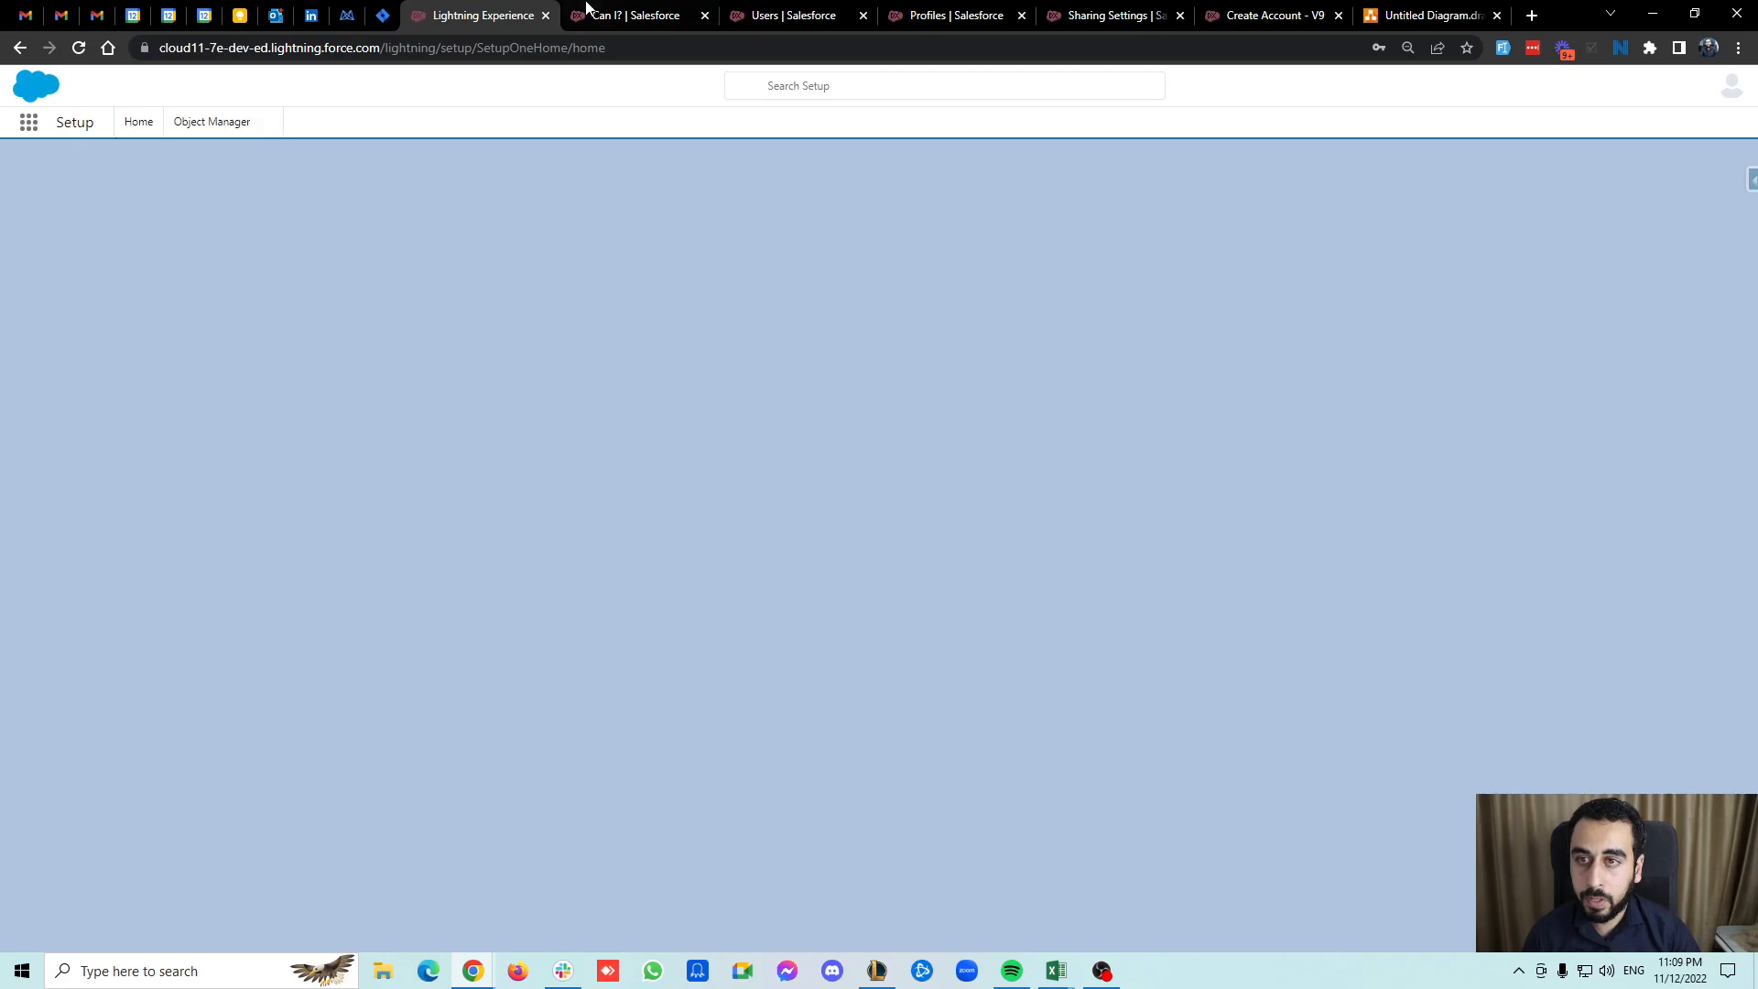
pyautogui.click(29, 121)
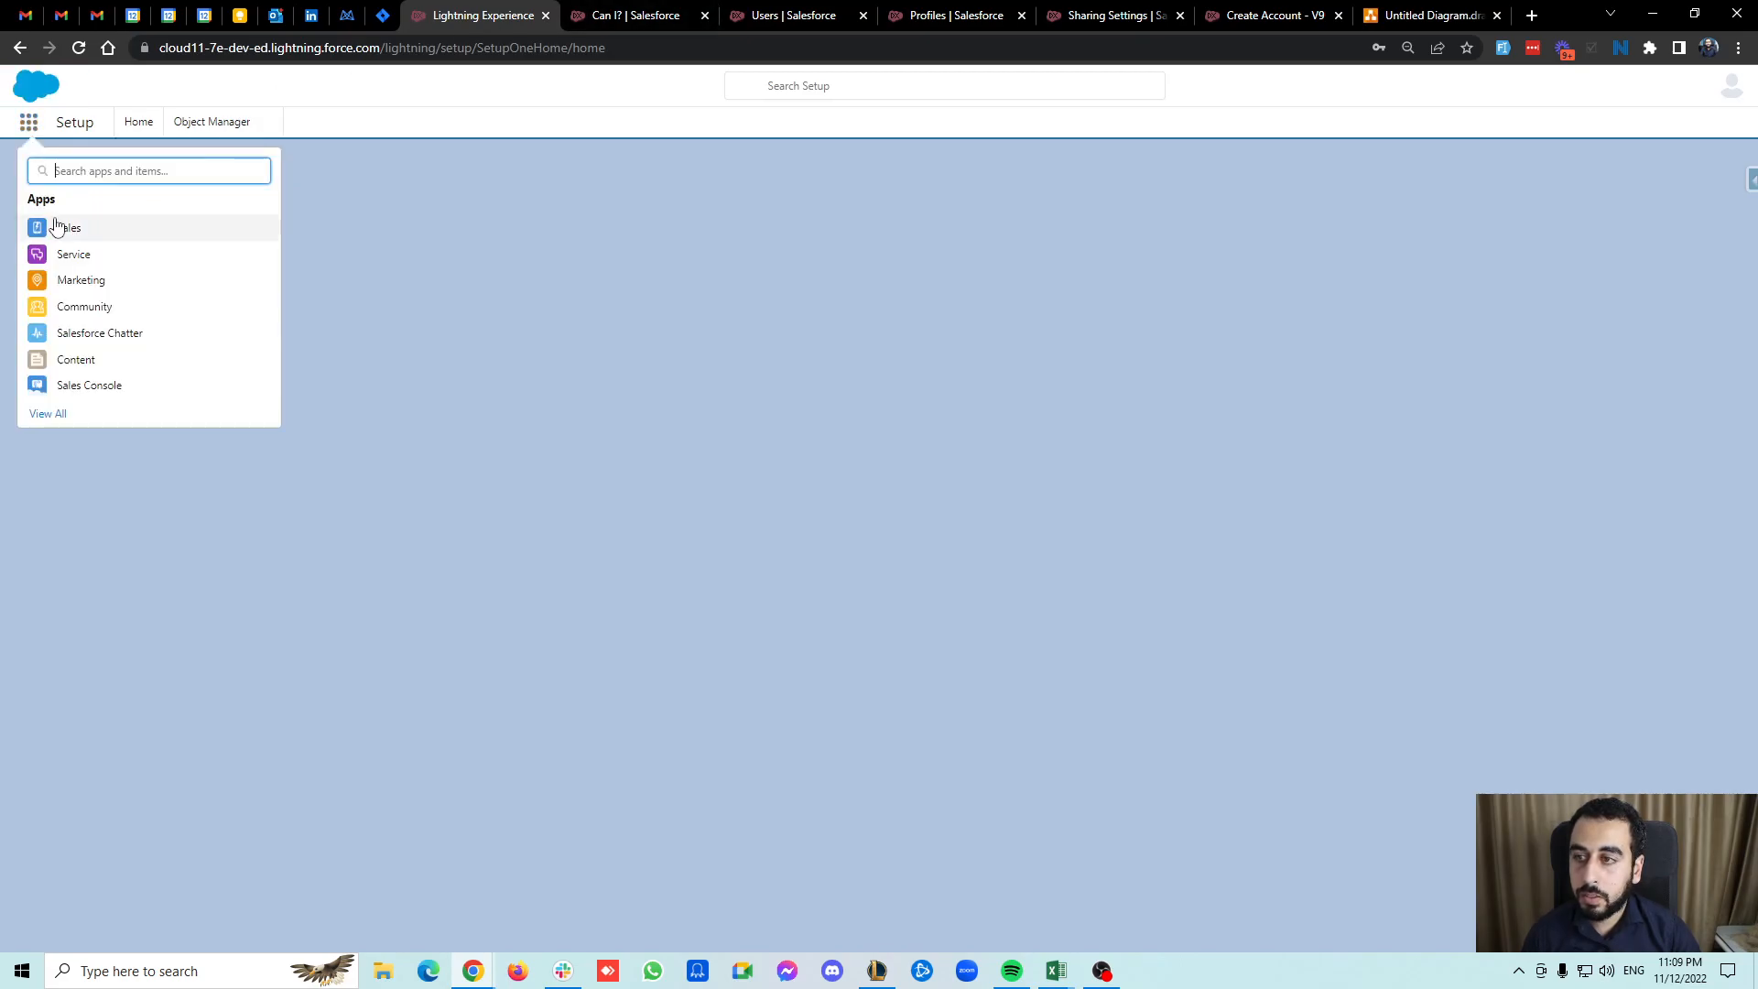
pyautogui.click(639, 13)
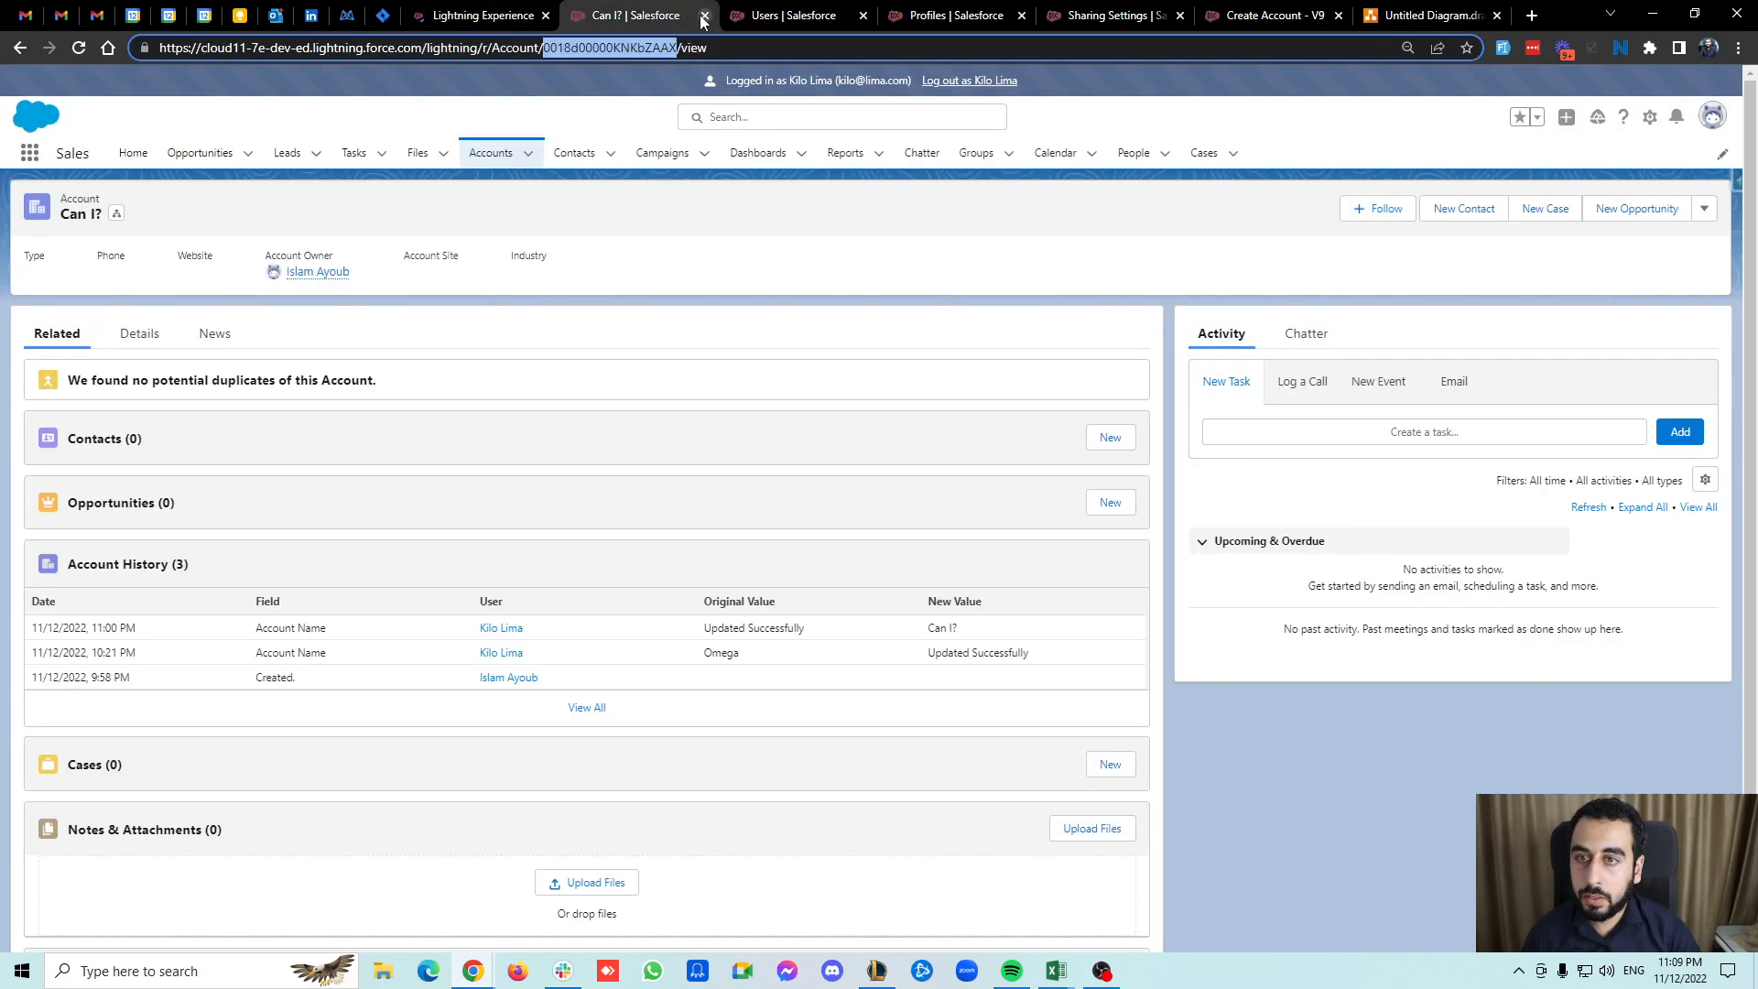
pyautogui.click(483, 15)
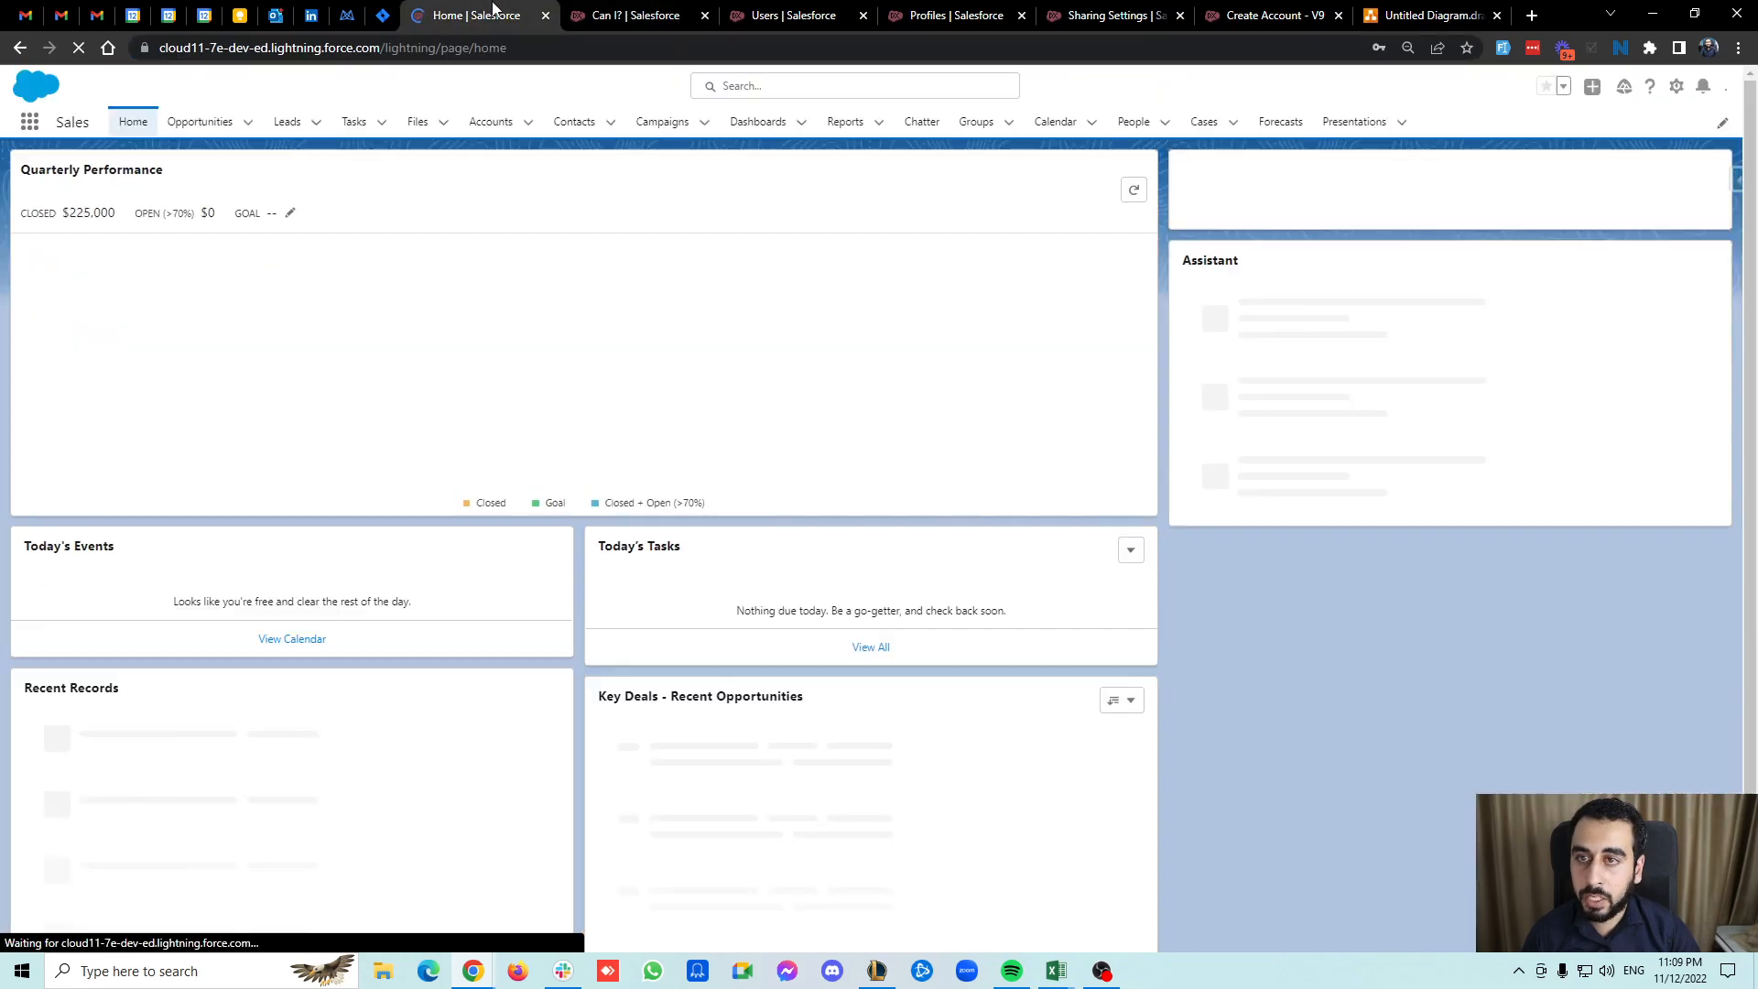
pyautogui.click(1389, 192)
pyautogui.click(1202, 227)
pyautogui.click(1696, 236)
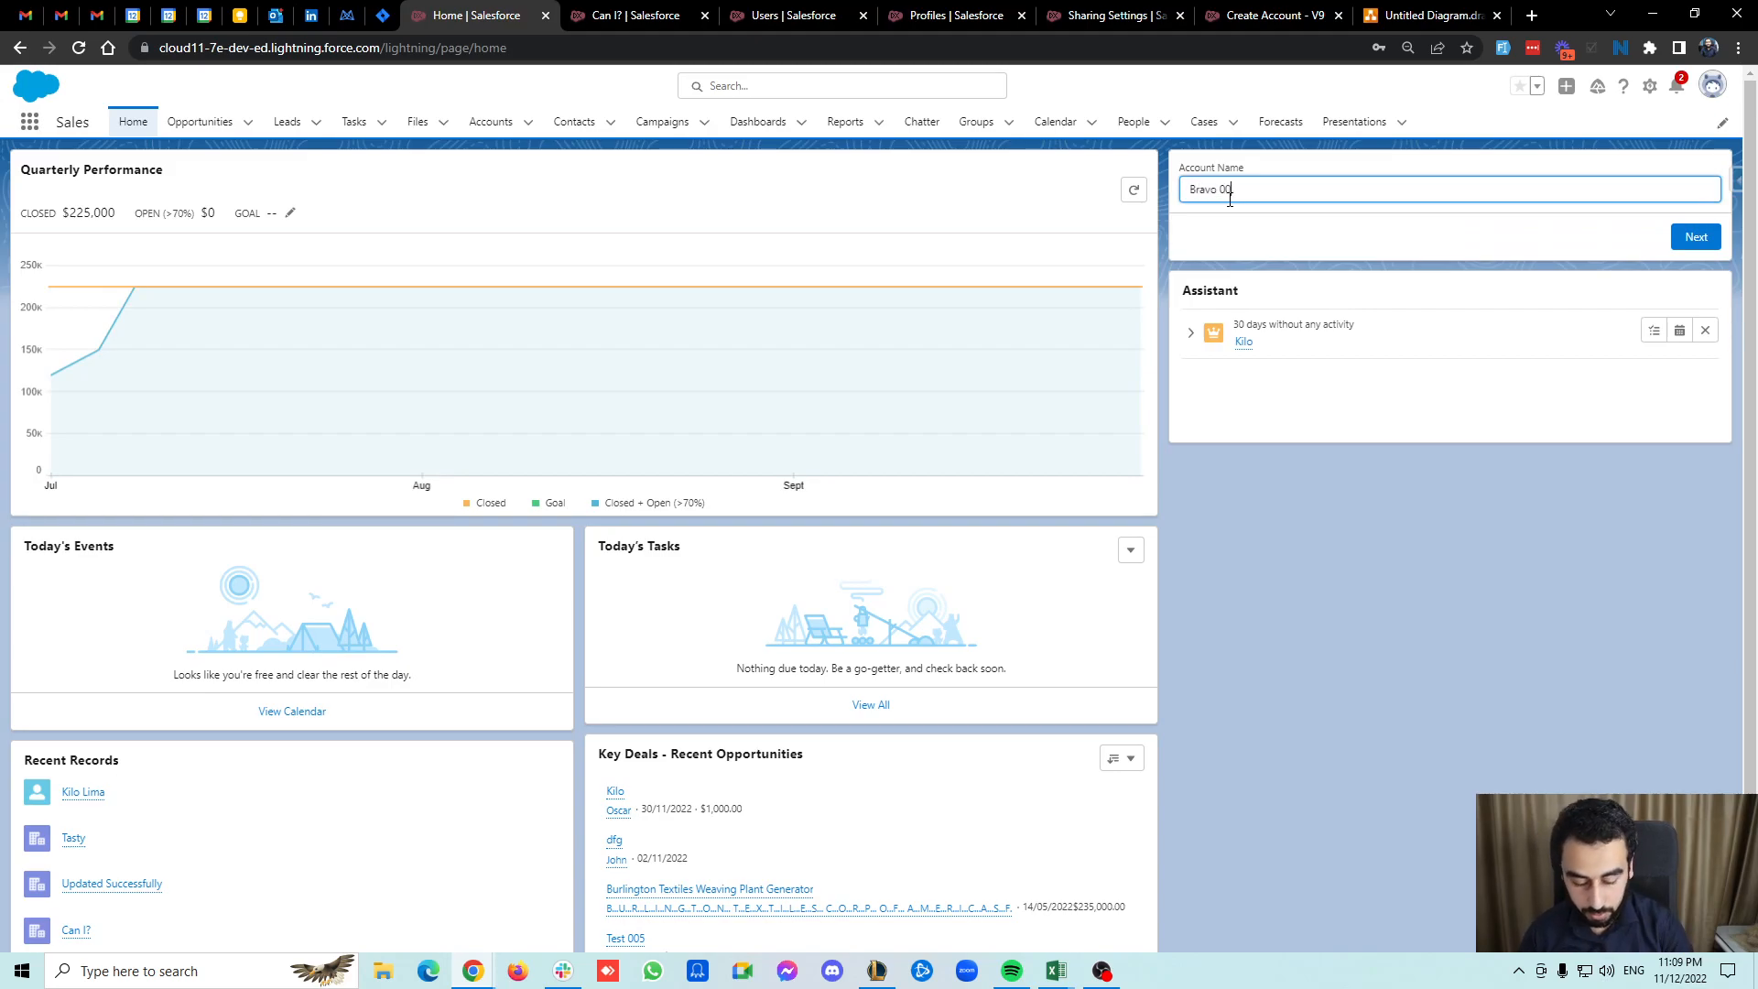
pyautogui.click(1690, 237)
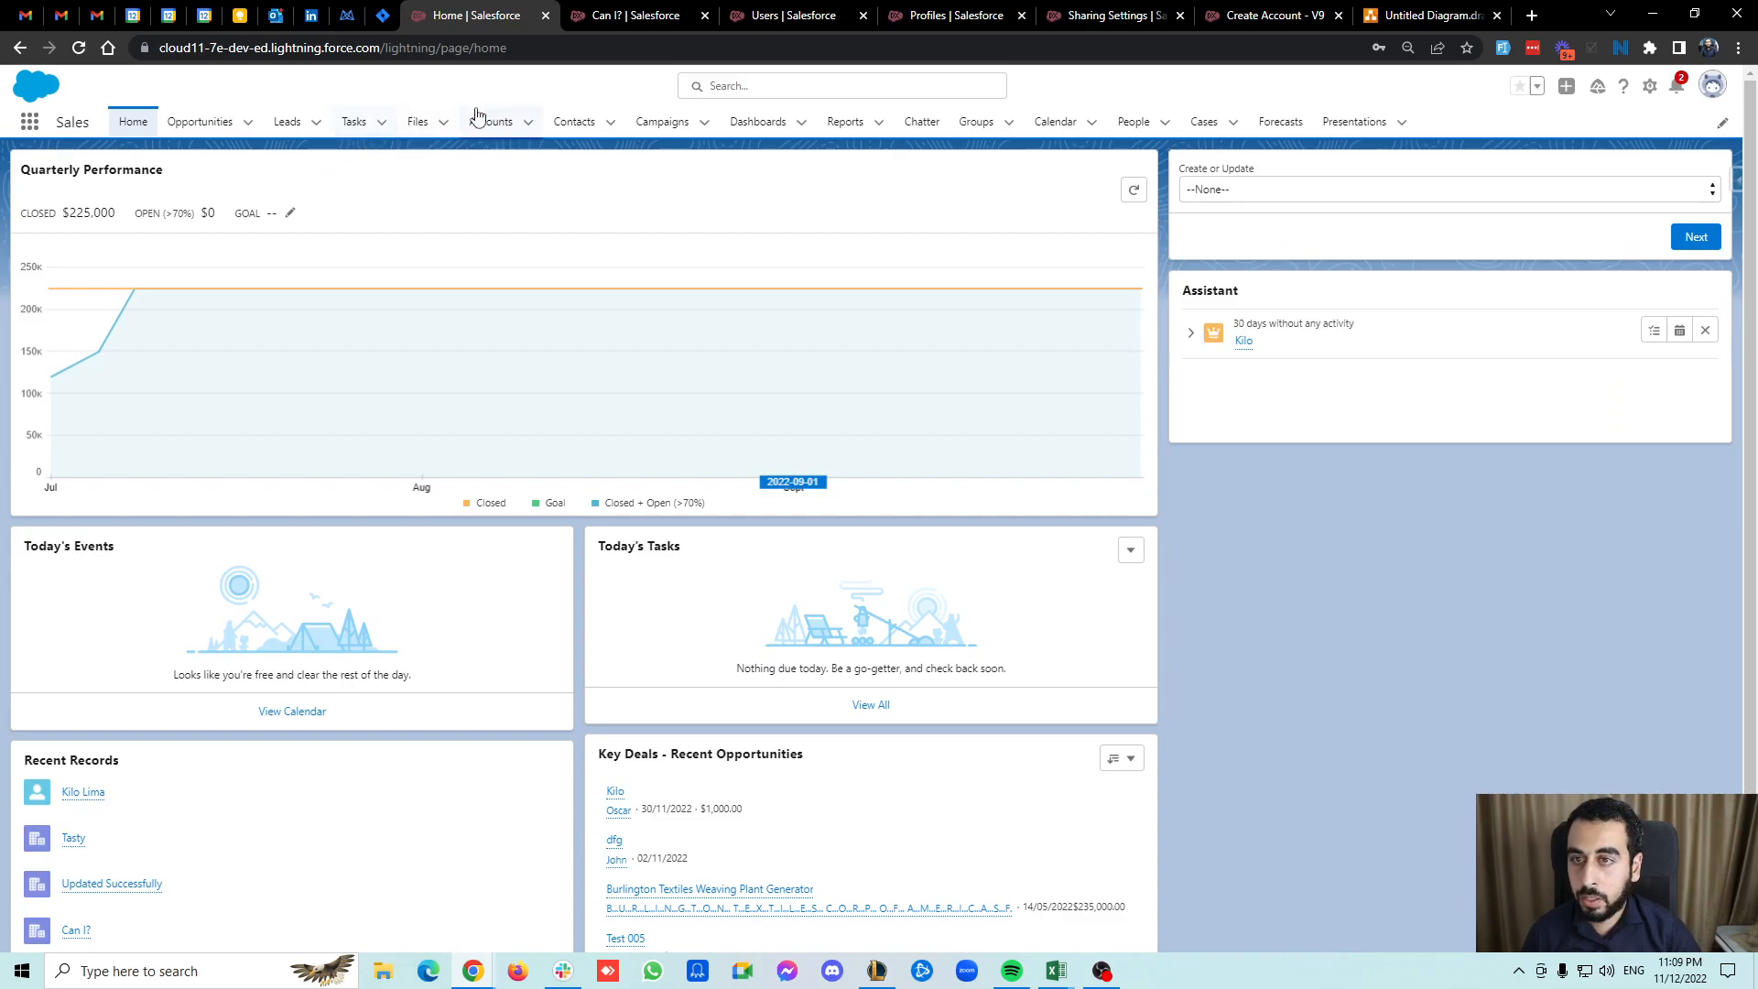
# Check the Accounts list for the new Bravo 002 account, then return to the home page.
pyautogui.click(477, 117)
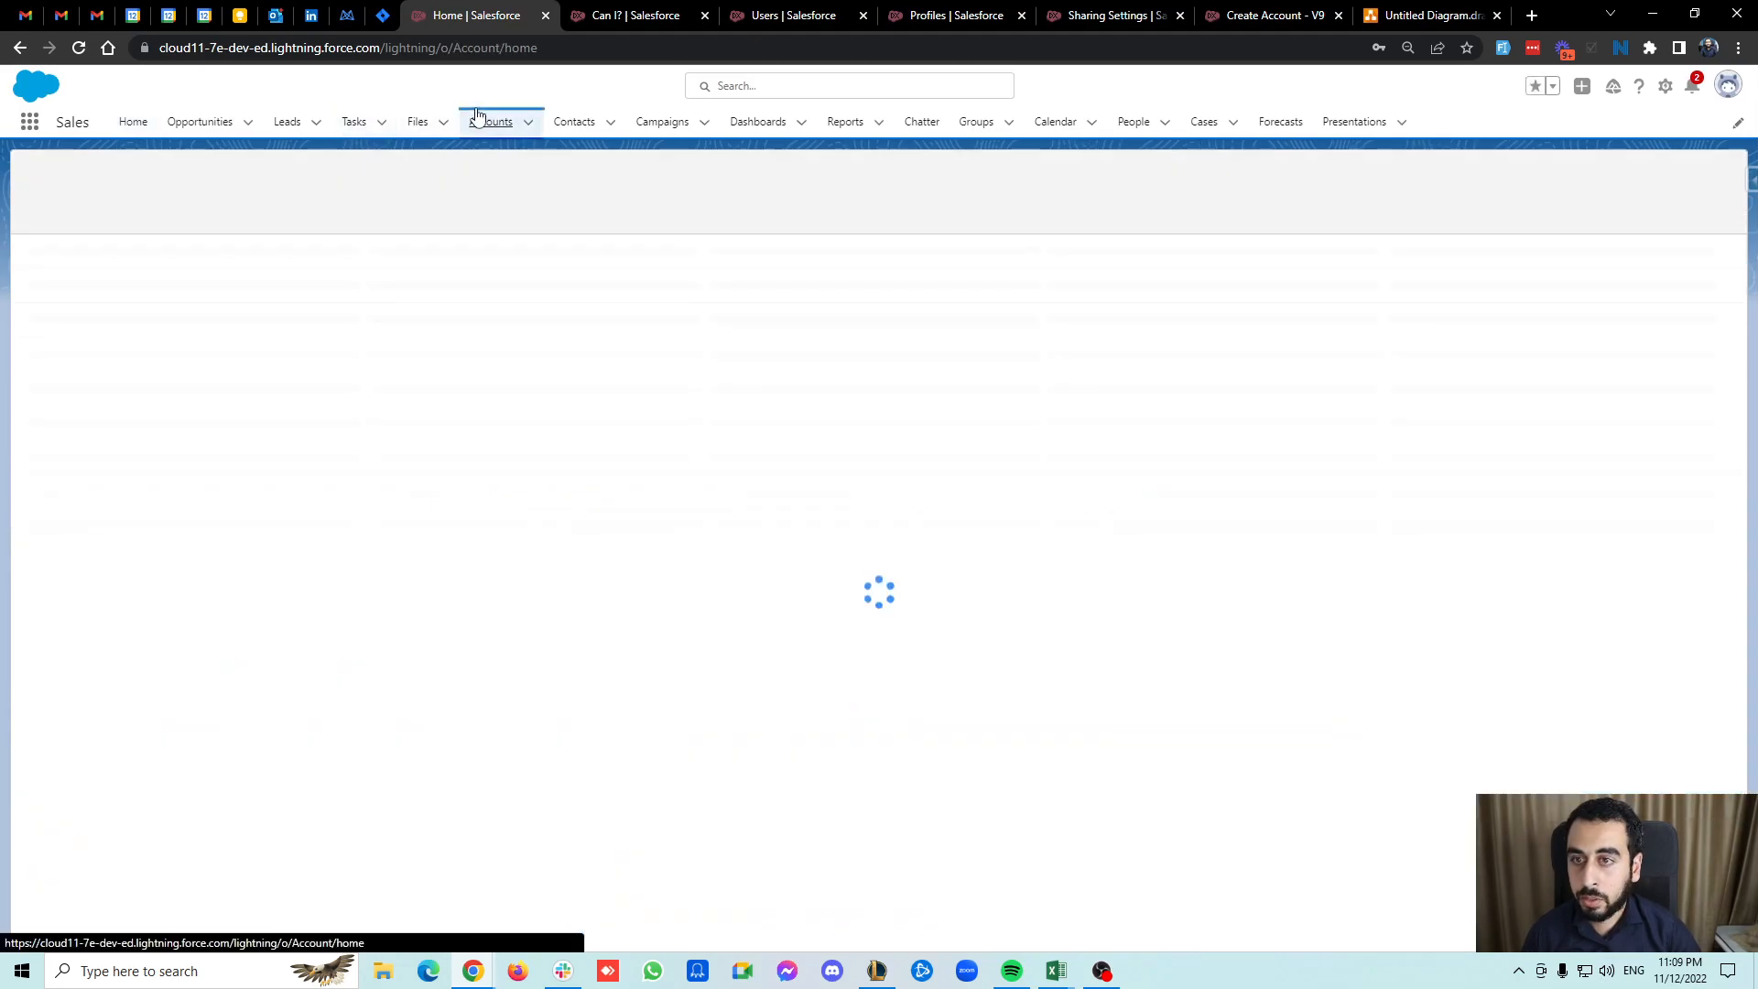
pyautogui.tripleClick(106, 272)
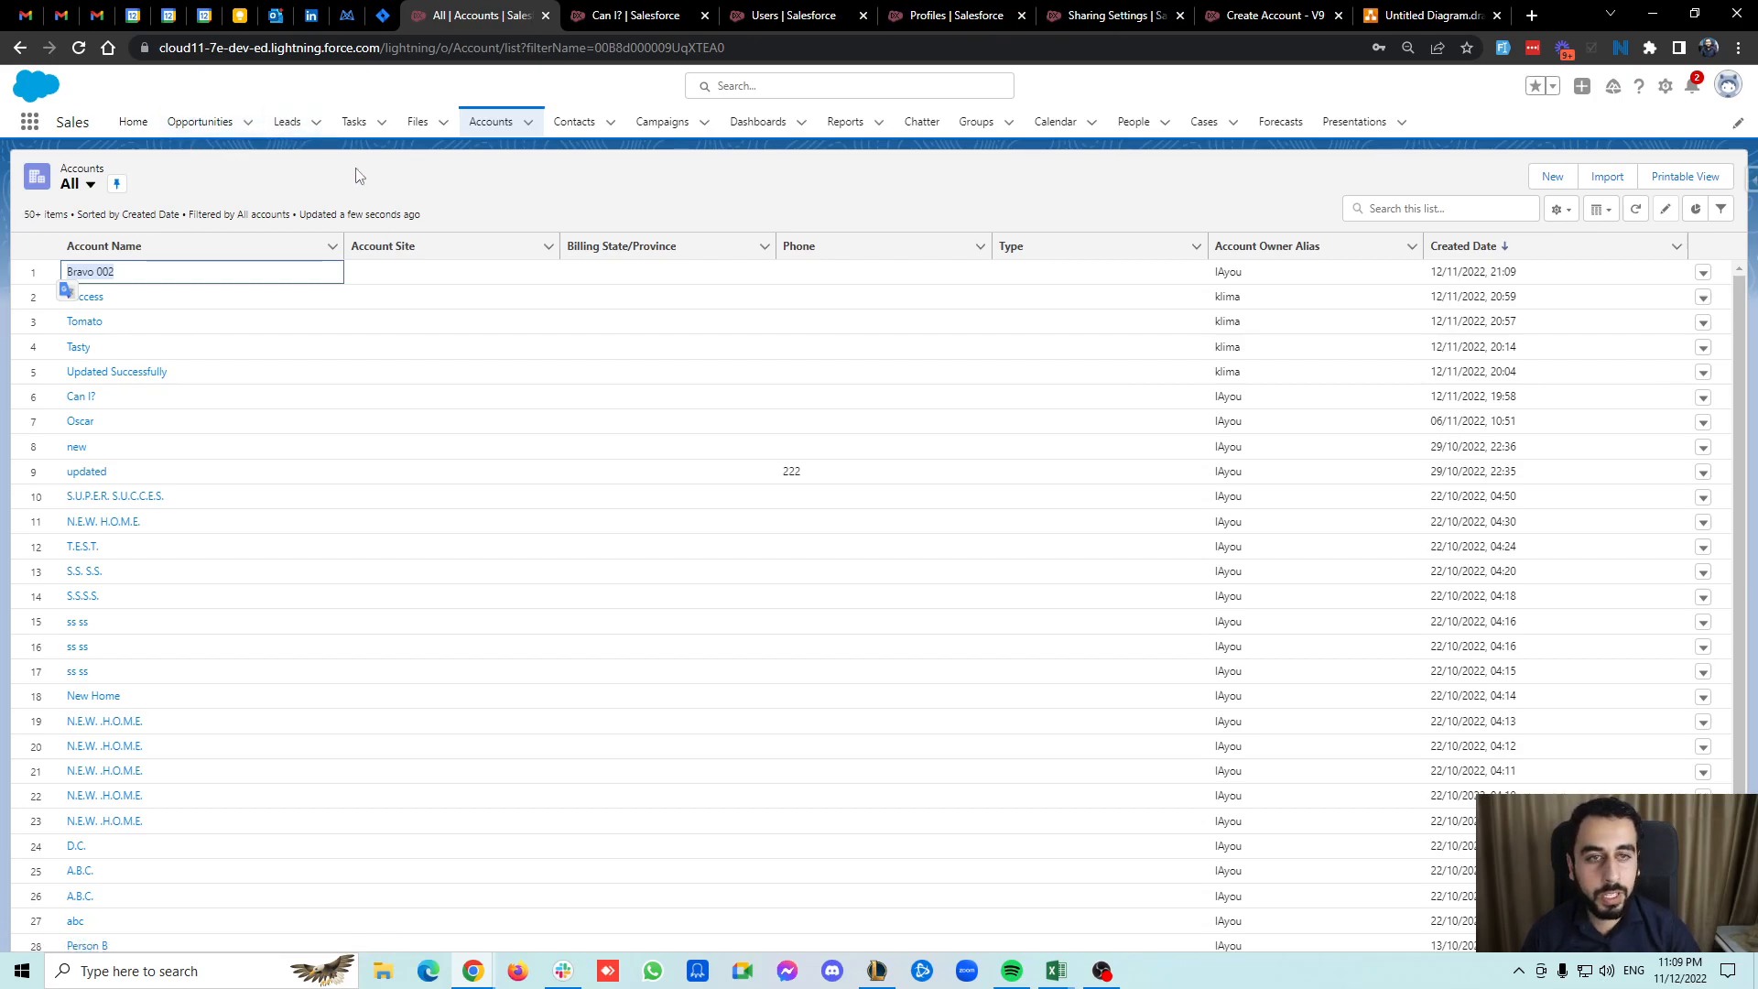
pyautogui.click(133, 122)
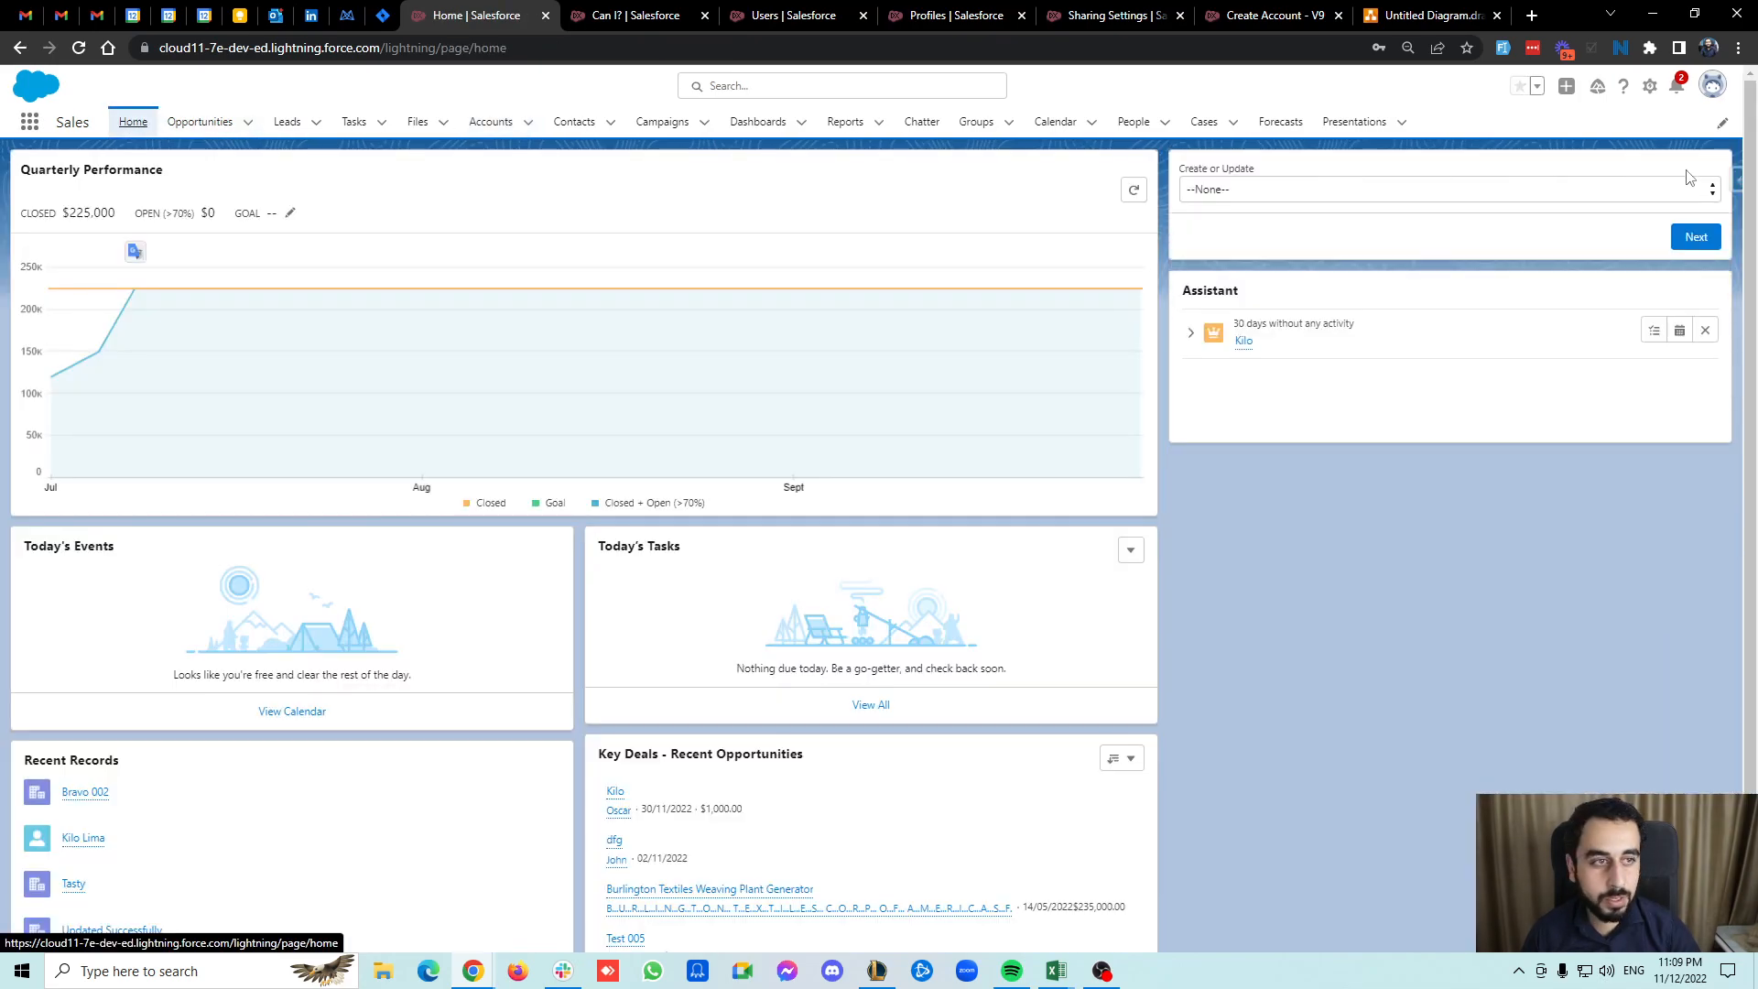
# Find the standard test user in Salesforce Inspector and log in as that user.
pyautogui.click(1735, 181)
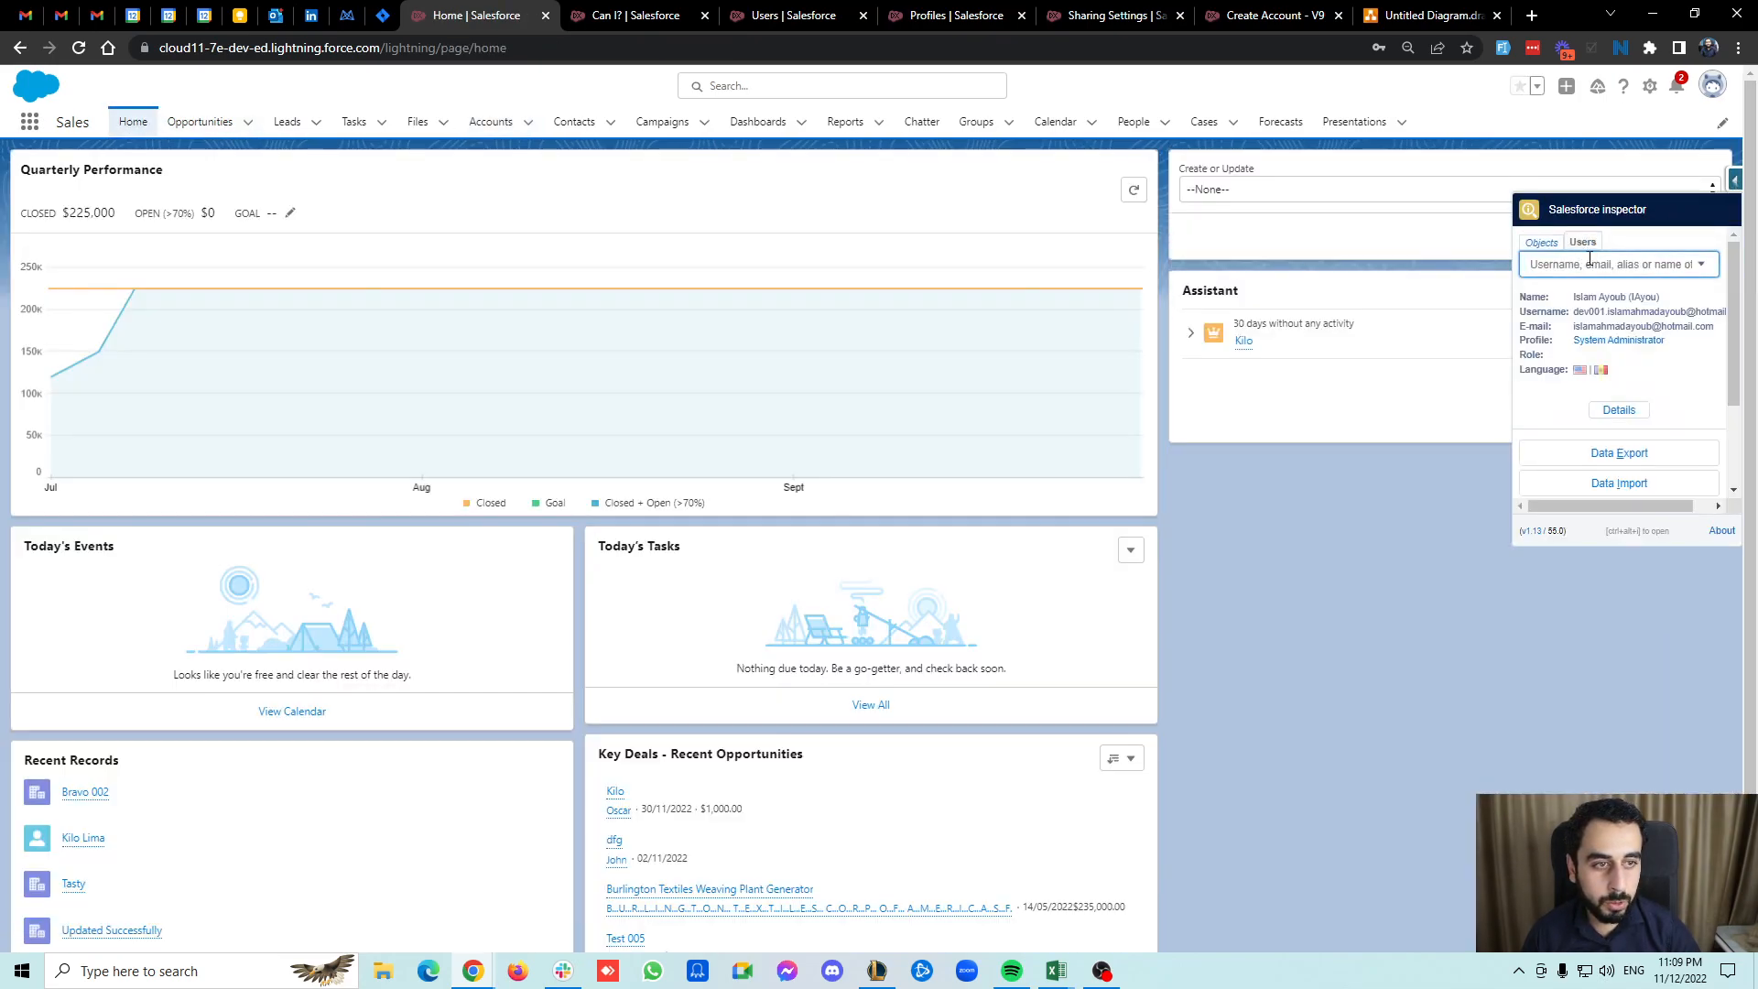
pyautogui.write('k')
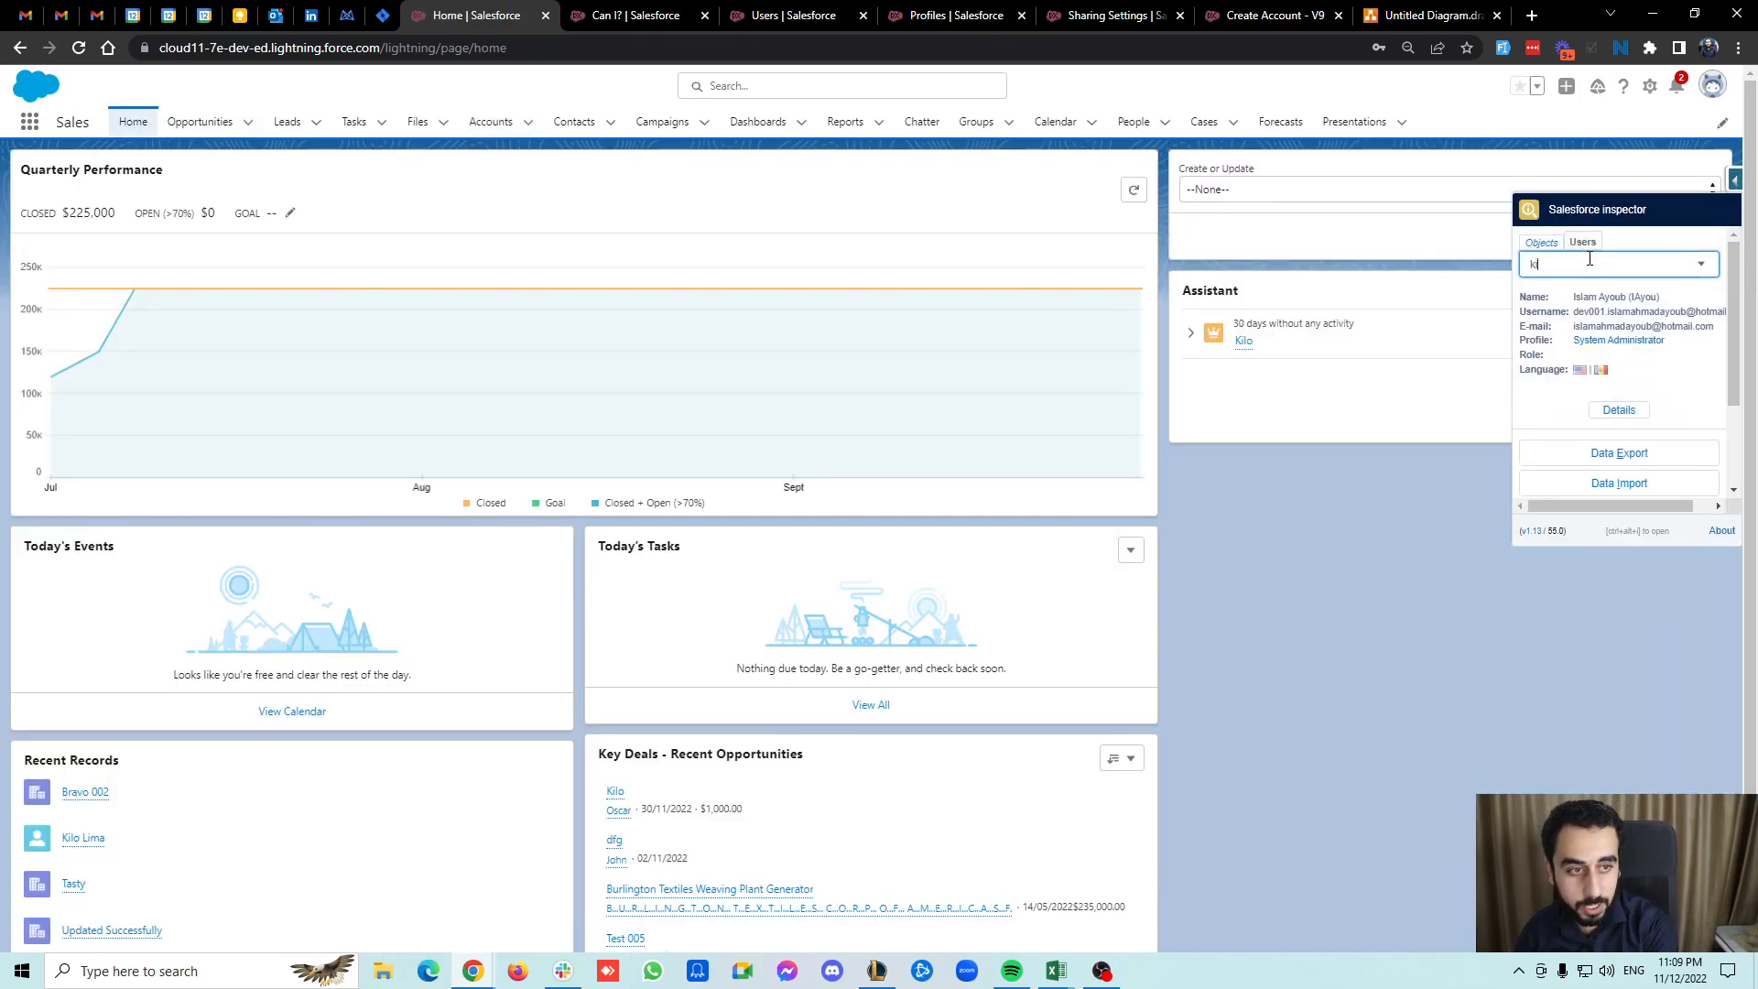
pyautogui.write('ilo')
pyautogui.click(1584, 293)
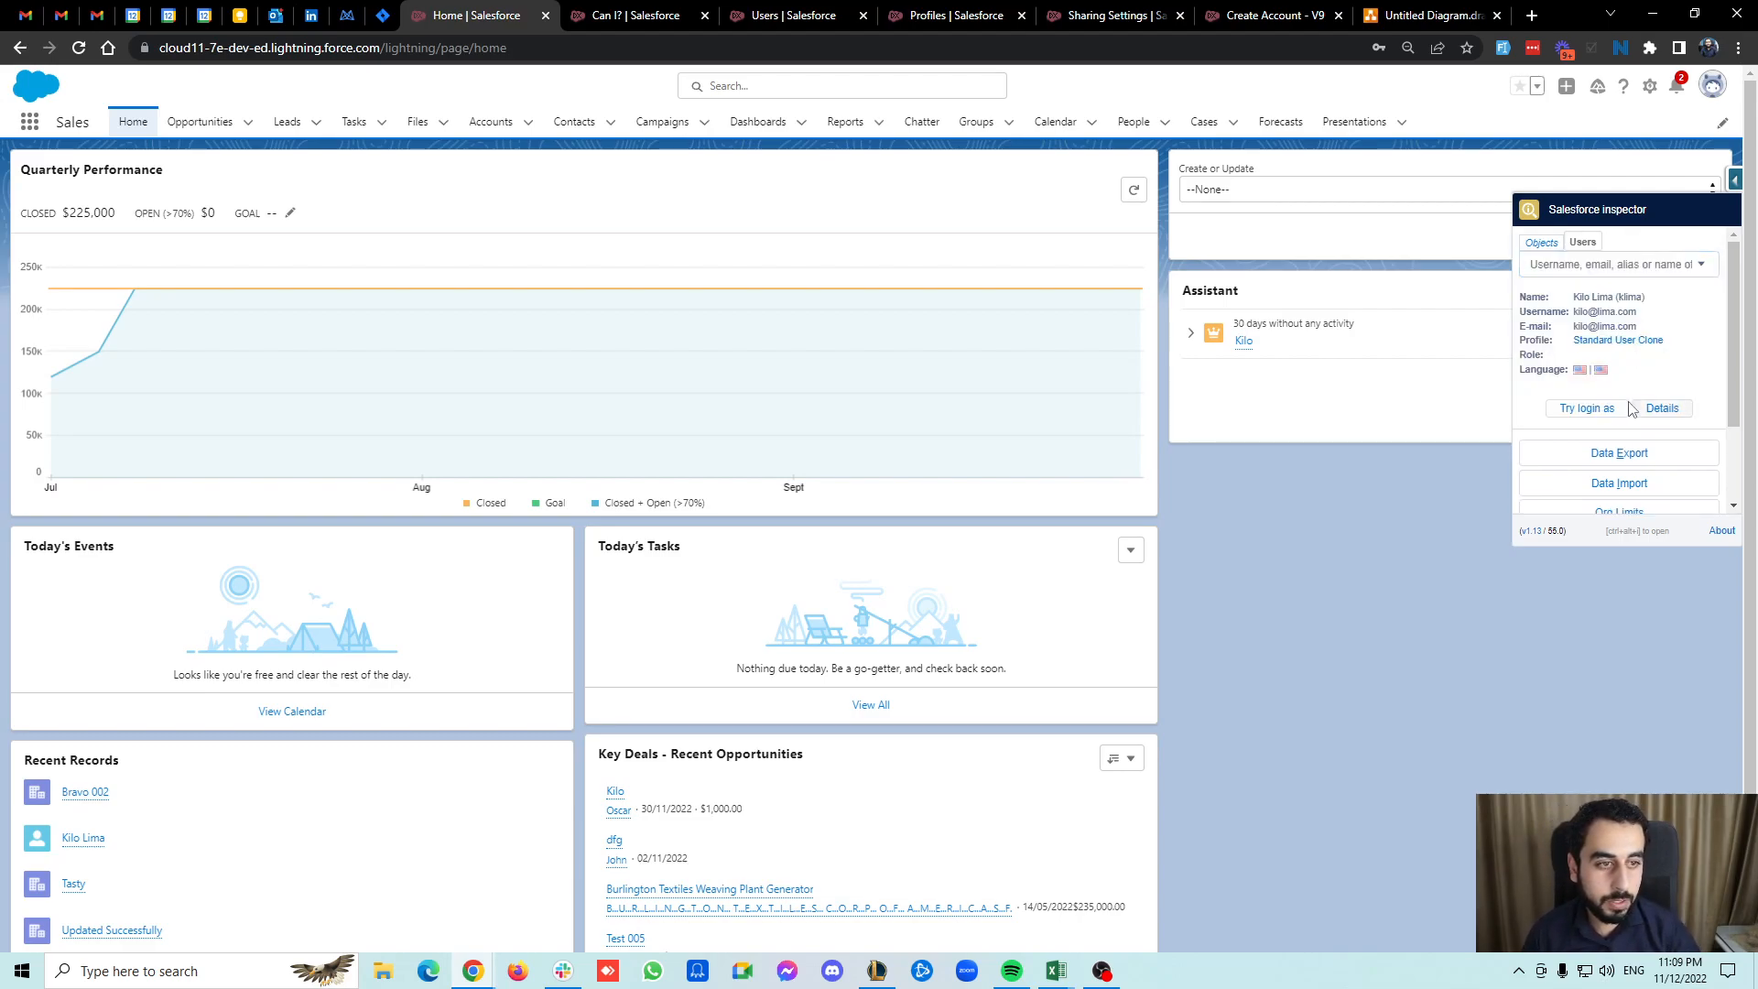
pyautogui.click(1588, 407)
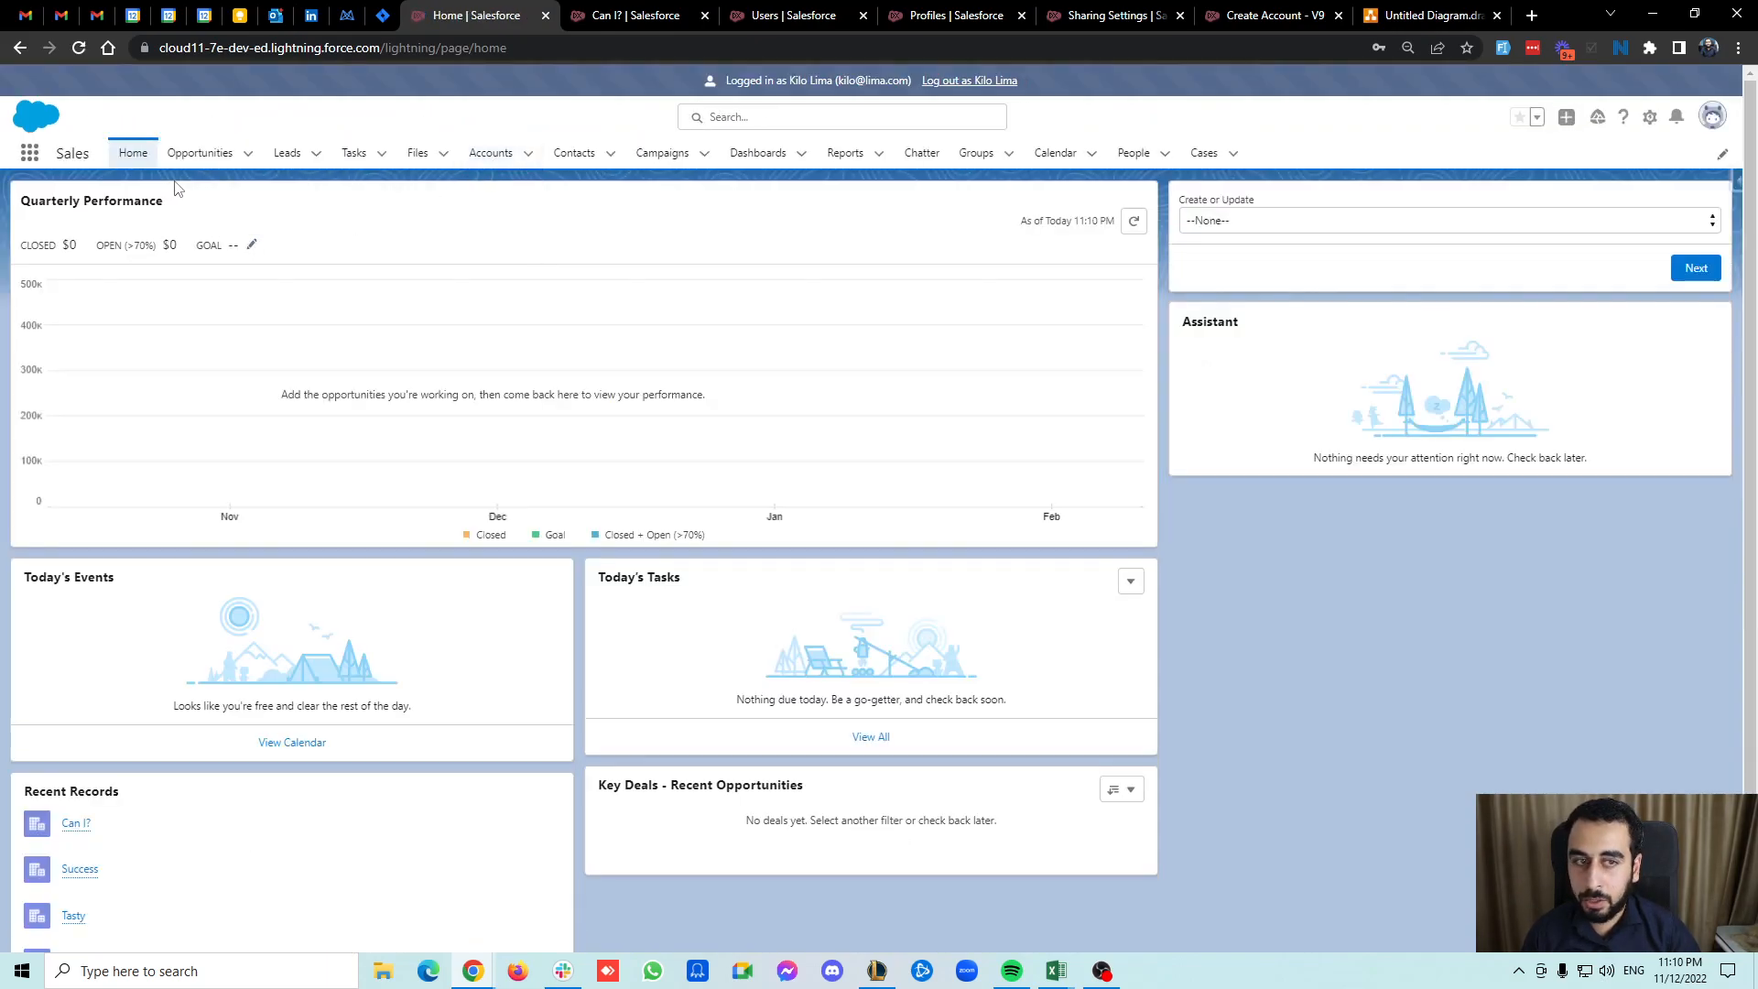
# Run the flow as the test user, choosing create and naming the new account Bravo 13.
pyautogui.click(1196, 225)
pyautogui.click(1199, 240)
pyautogui.click(1695, 267)
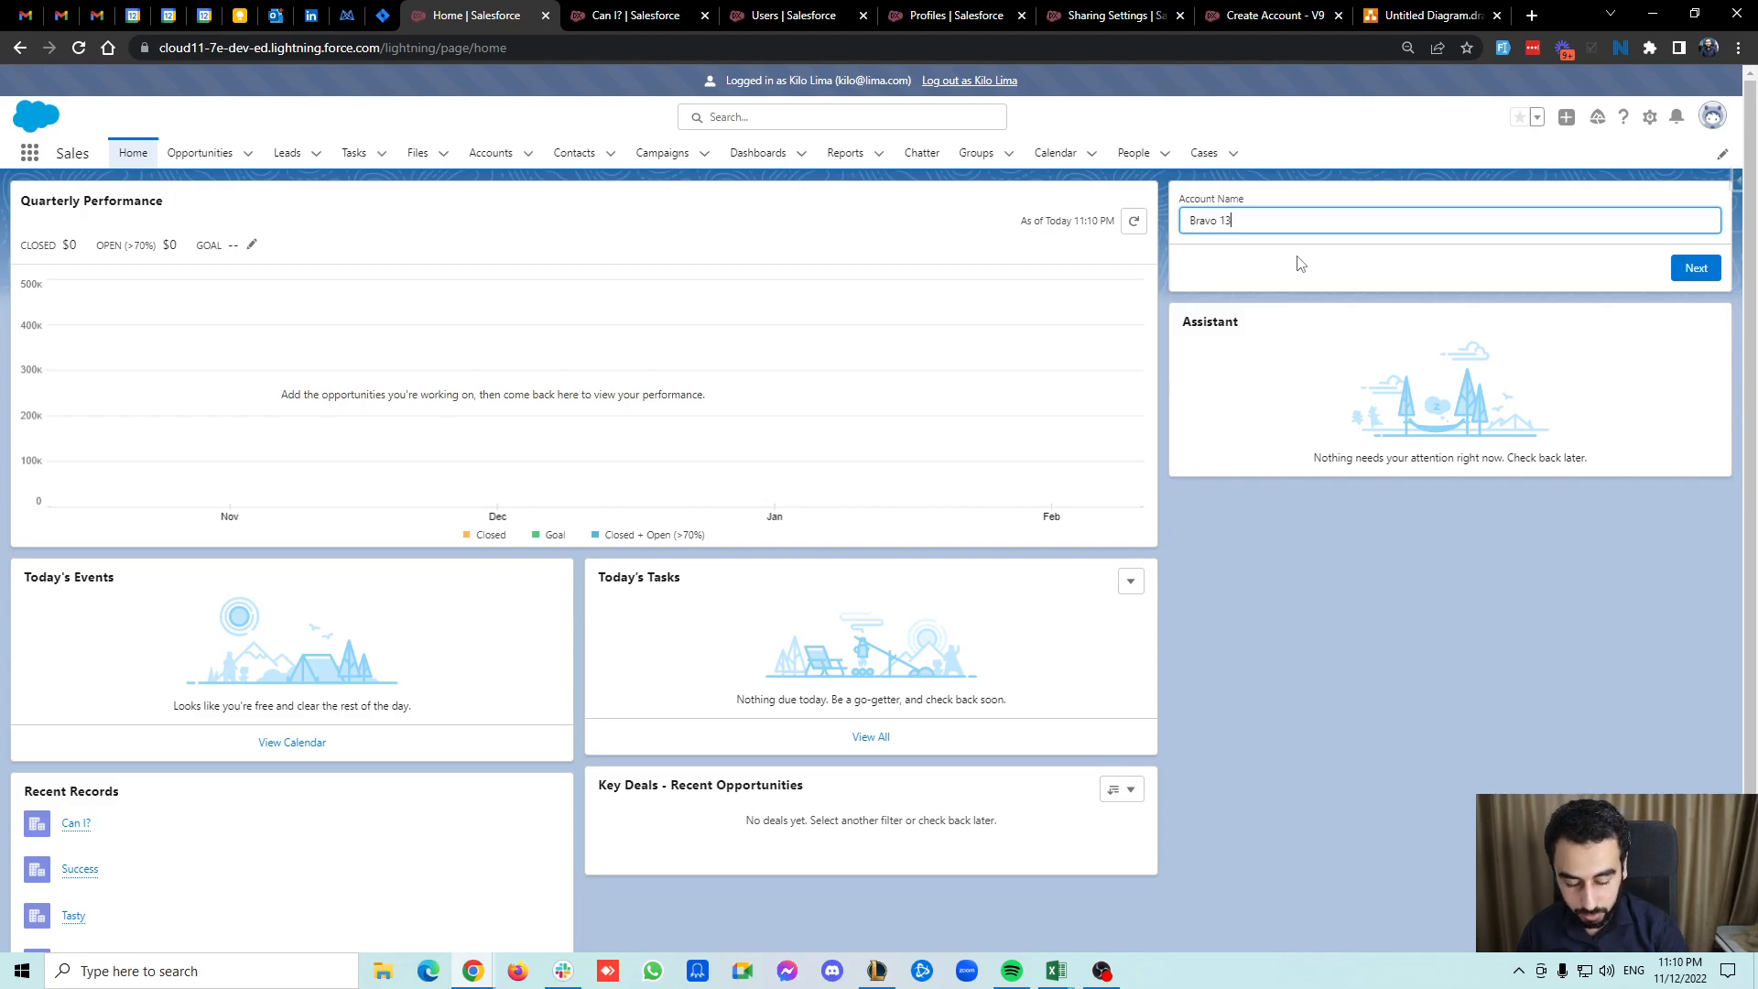
pyautogui.click(1696, 268)
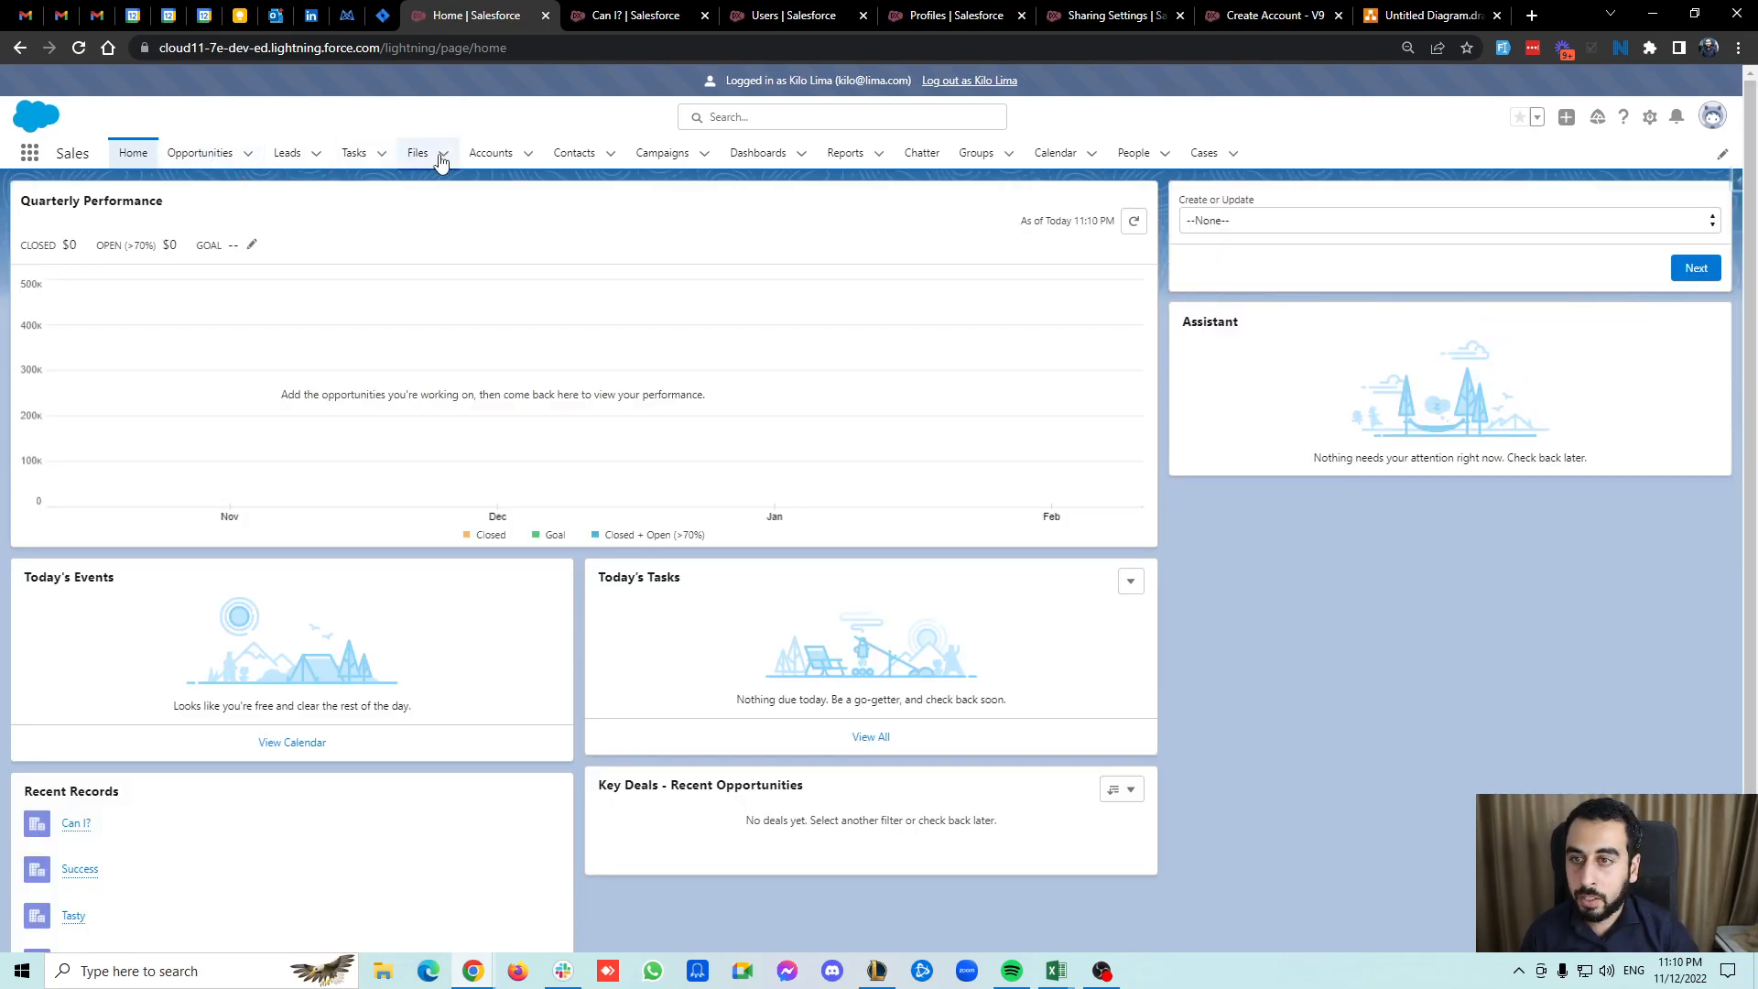
# Open the Can I? account from the Accounts list and copy its account ID from the address.
pyautogui.click(491, 152)
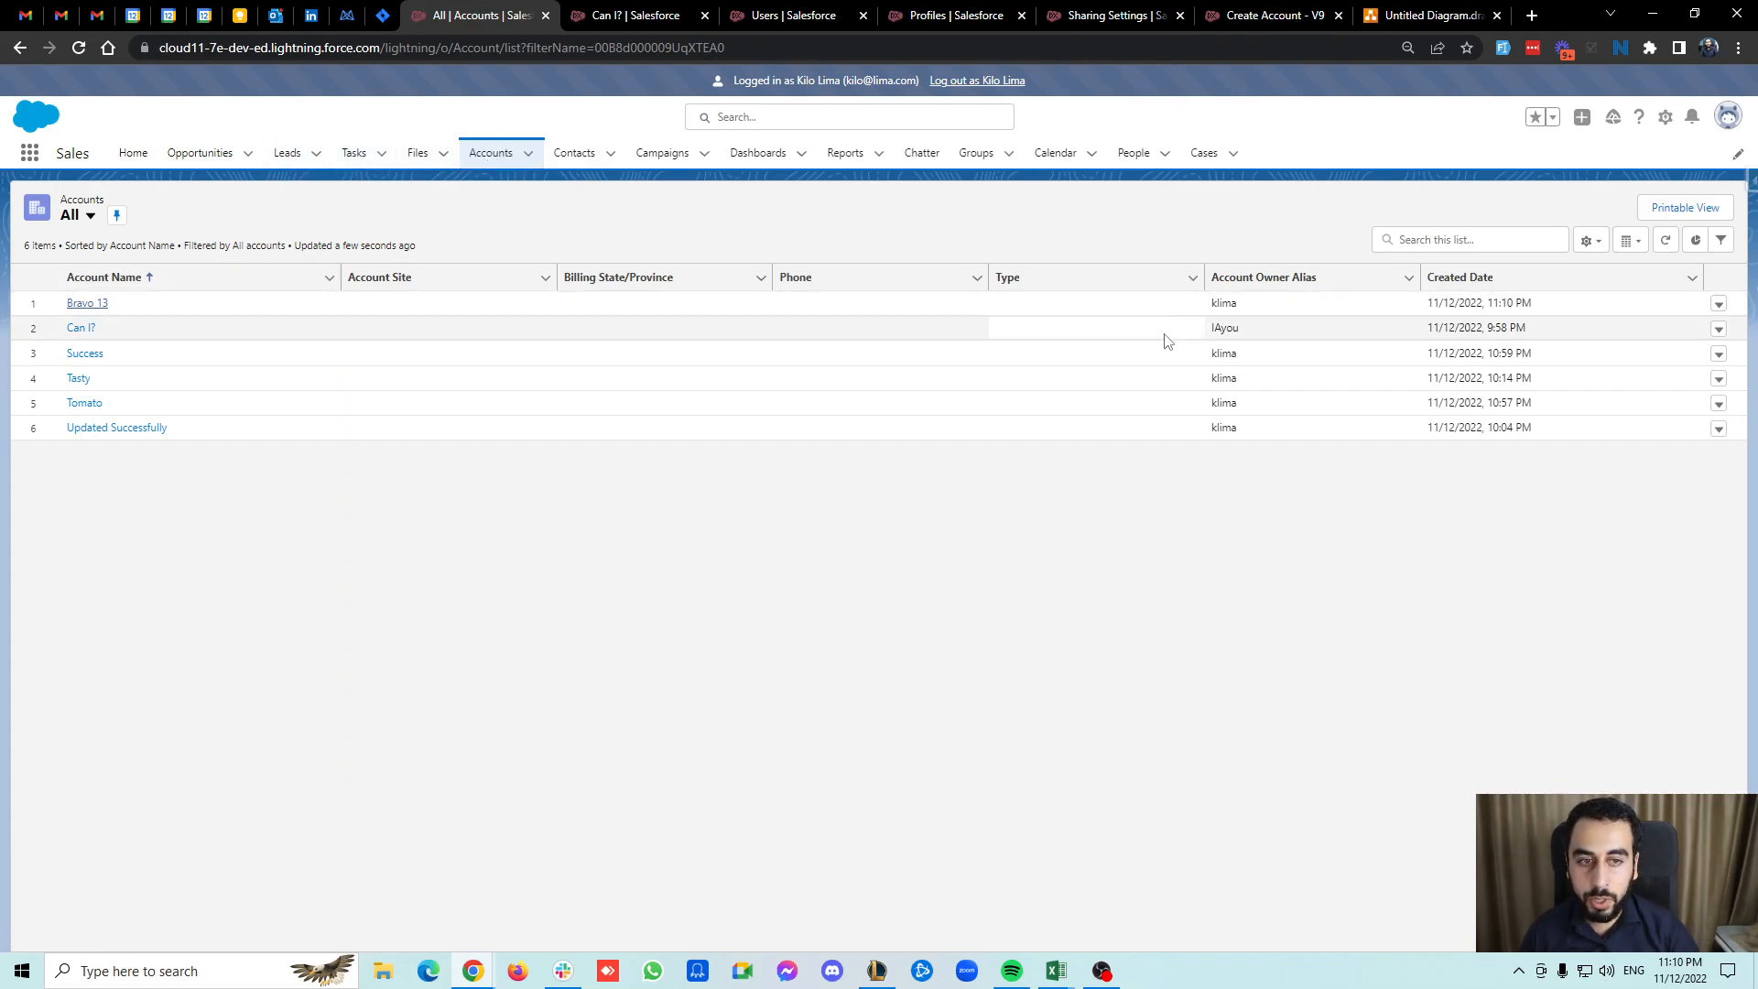
pyautogui.click(81, 328)
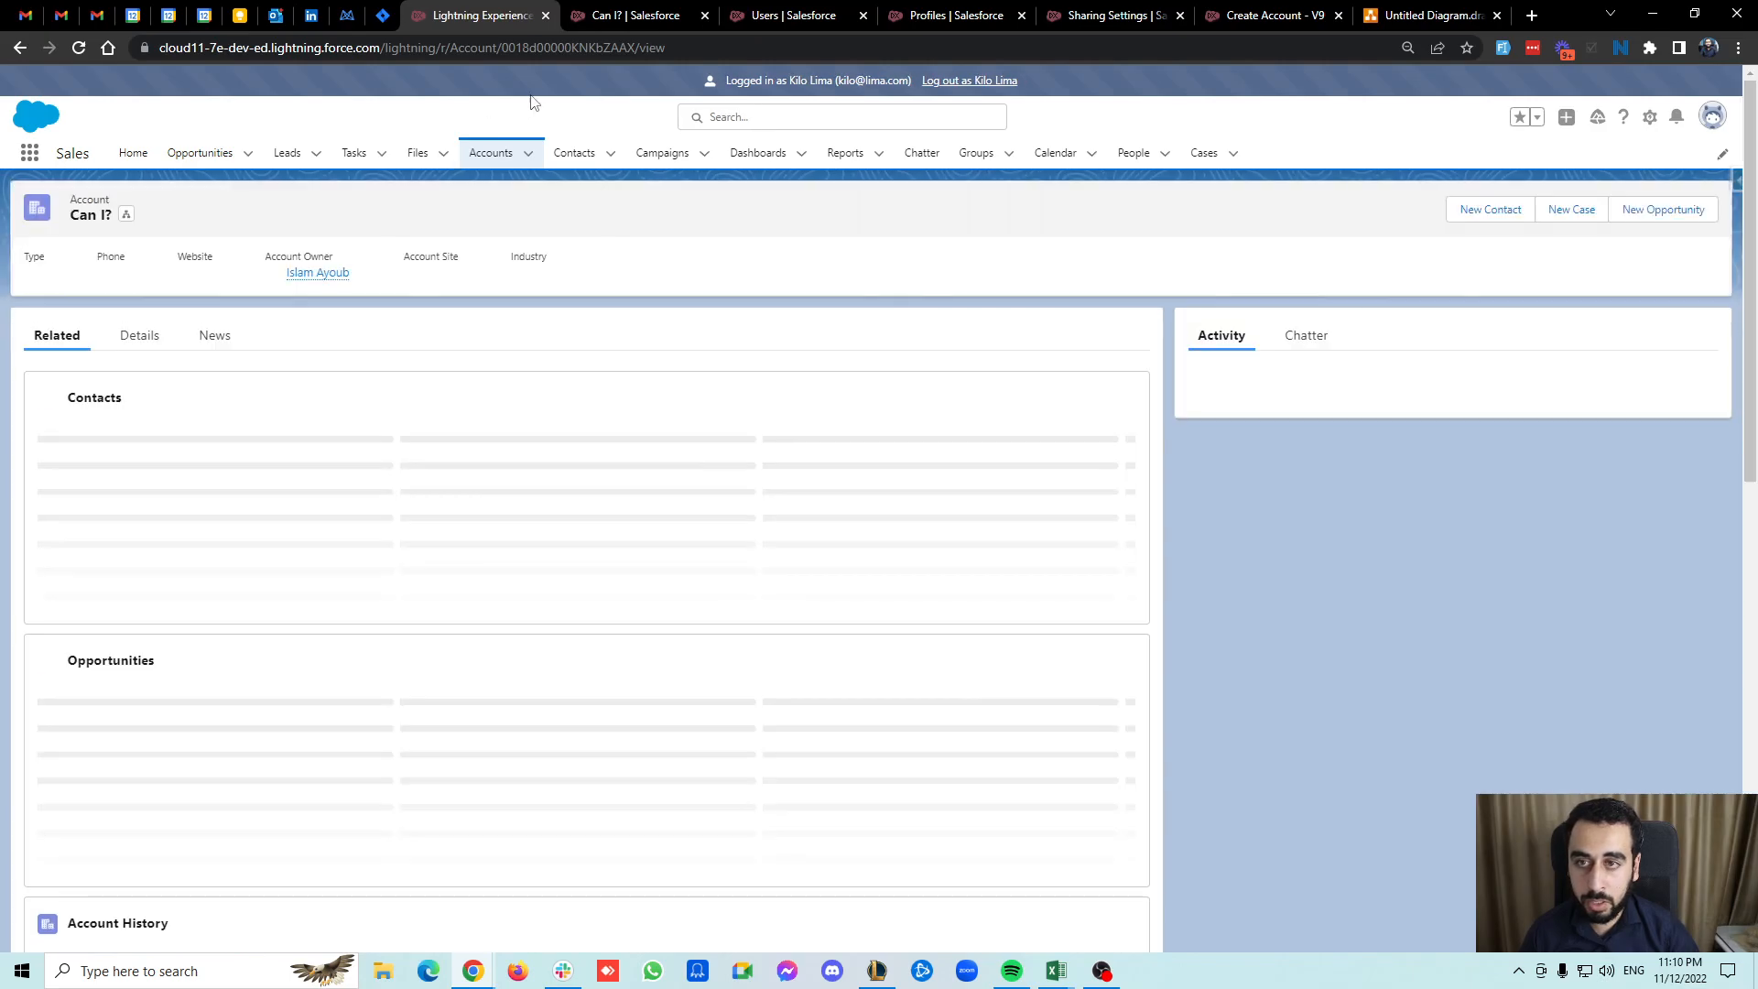
pyautogui.doubleClick(562, 48)
pyautogui.hotkey('ctrl', 'c')
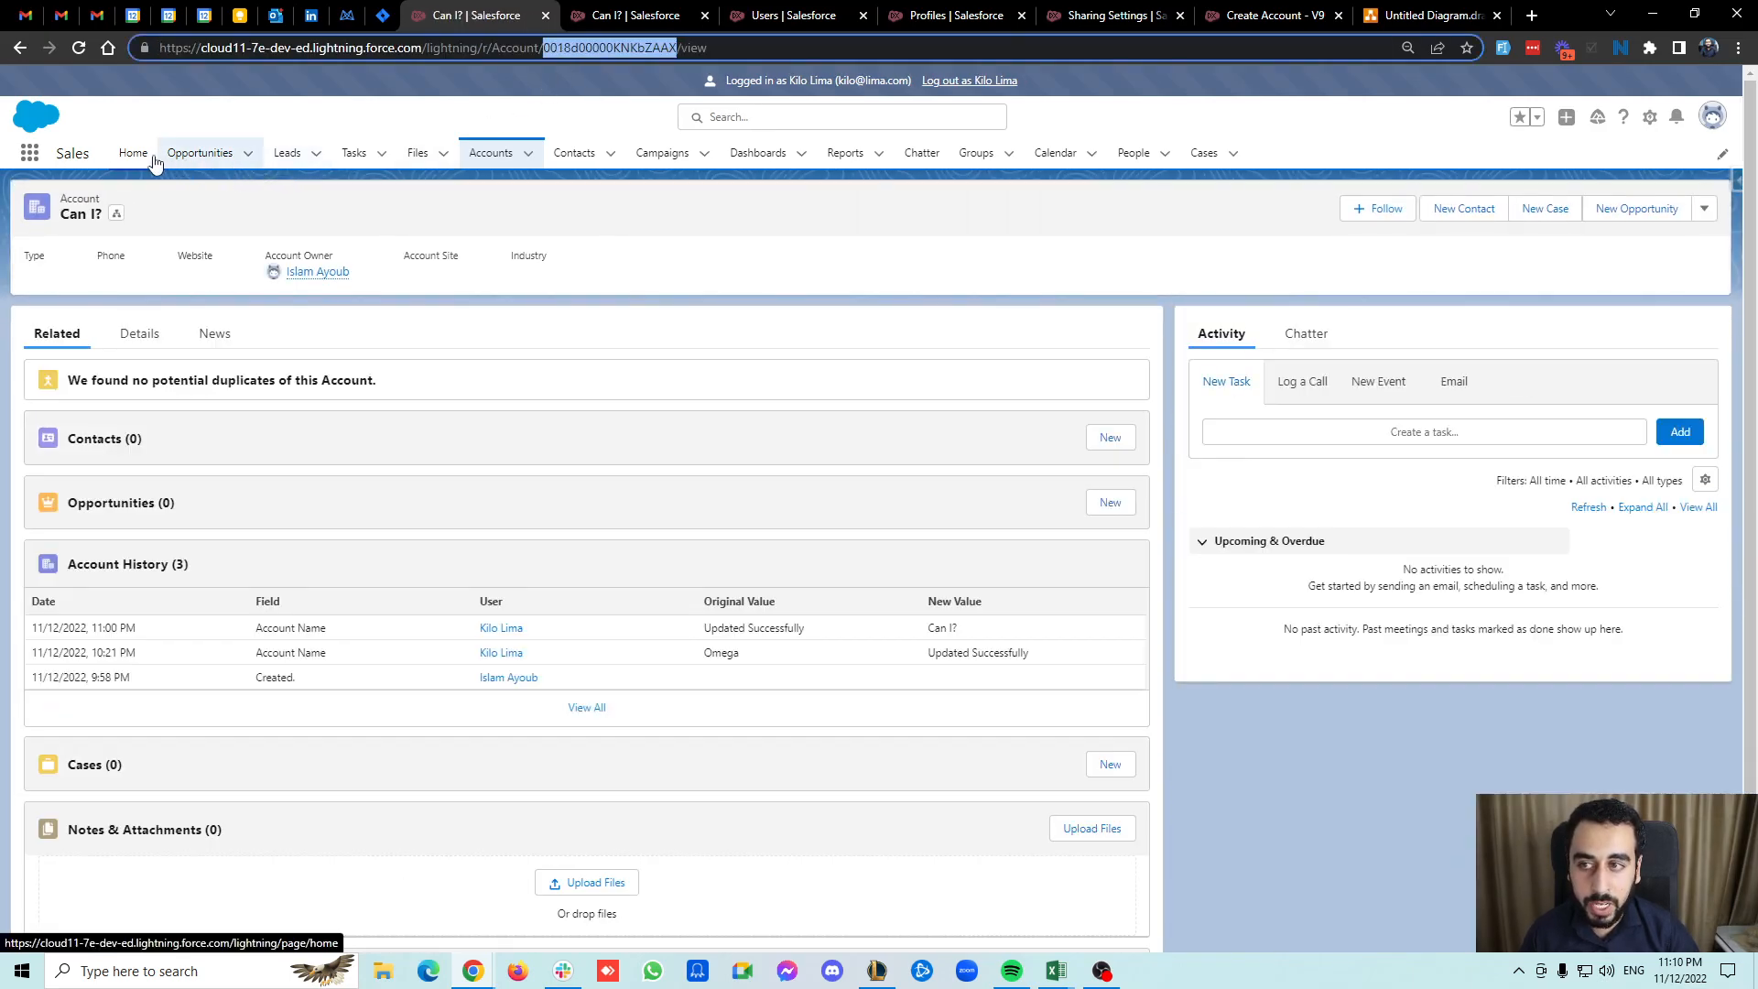
# Try to update the Can I? account through the flow by choosing update, pasting its ID and entering a new name.
pyautogui.click(138, 158)
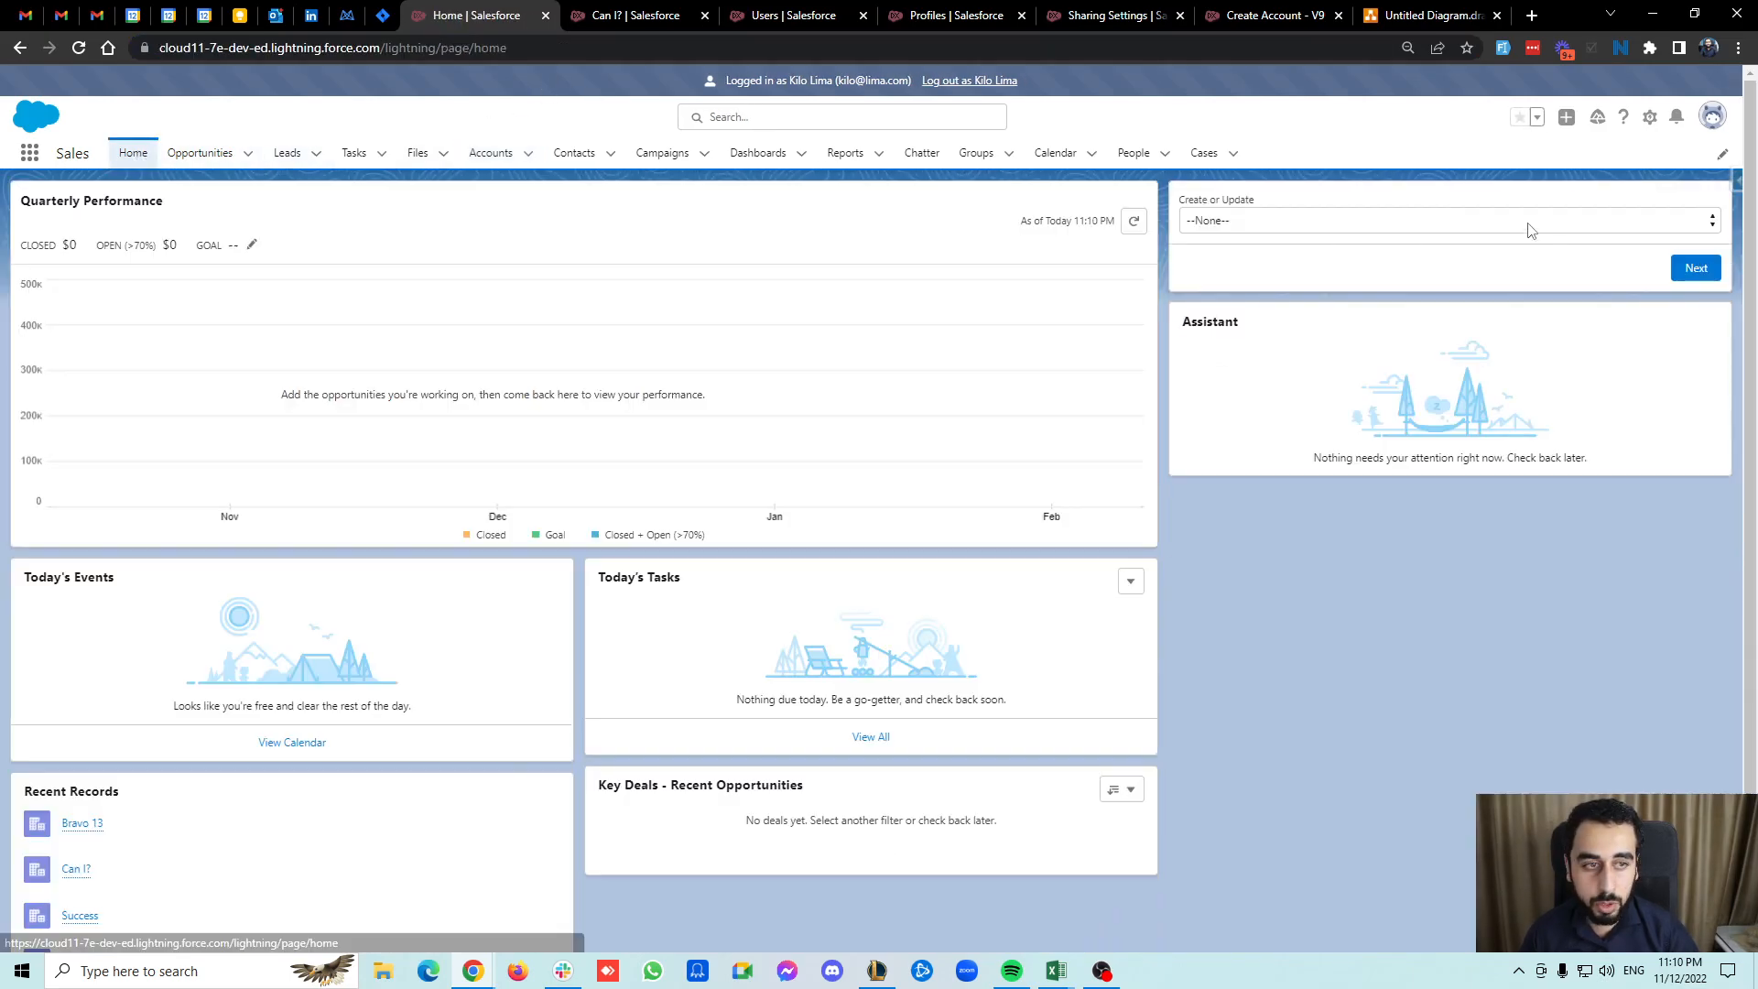
pyautogui.click(1531, 224)
pyautogui.click(1271, 262)
pyautogui.click(1674, 272)
pyautogui.hotkey('ctrl', 'v')
pyautogui.click(1236, 271)
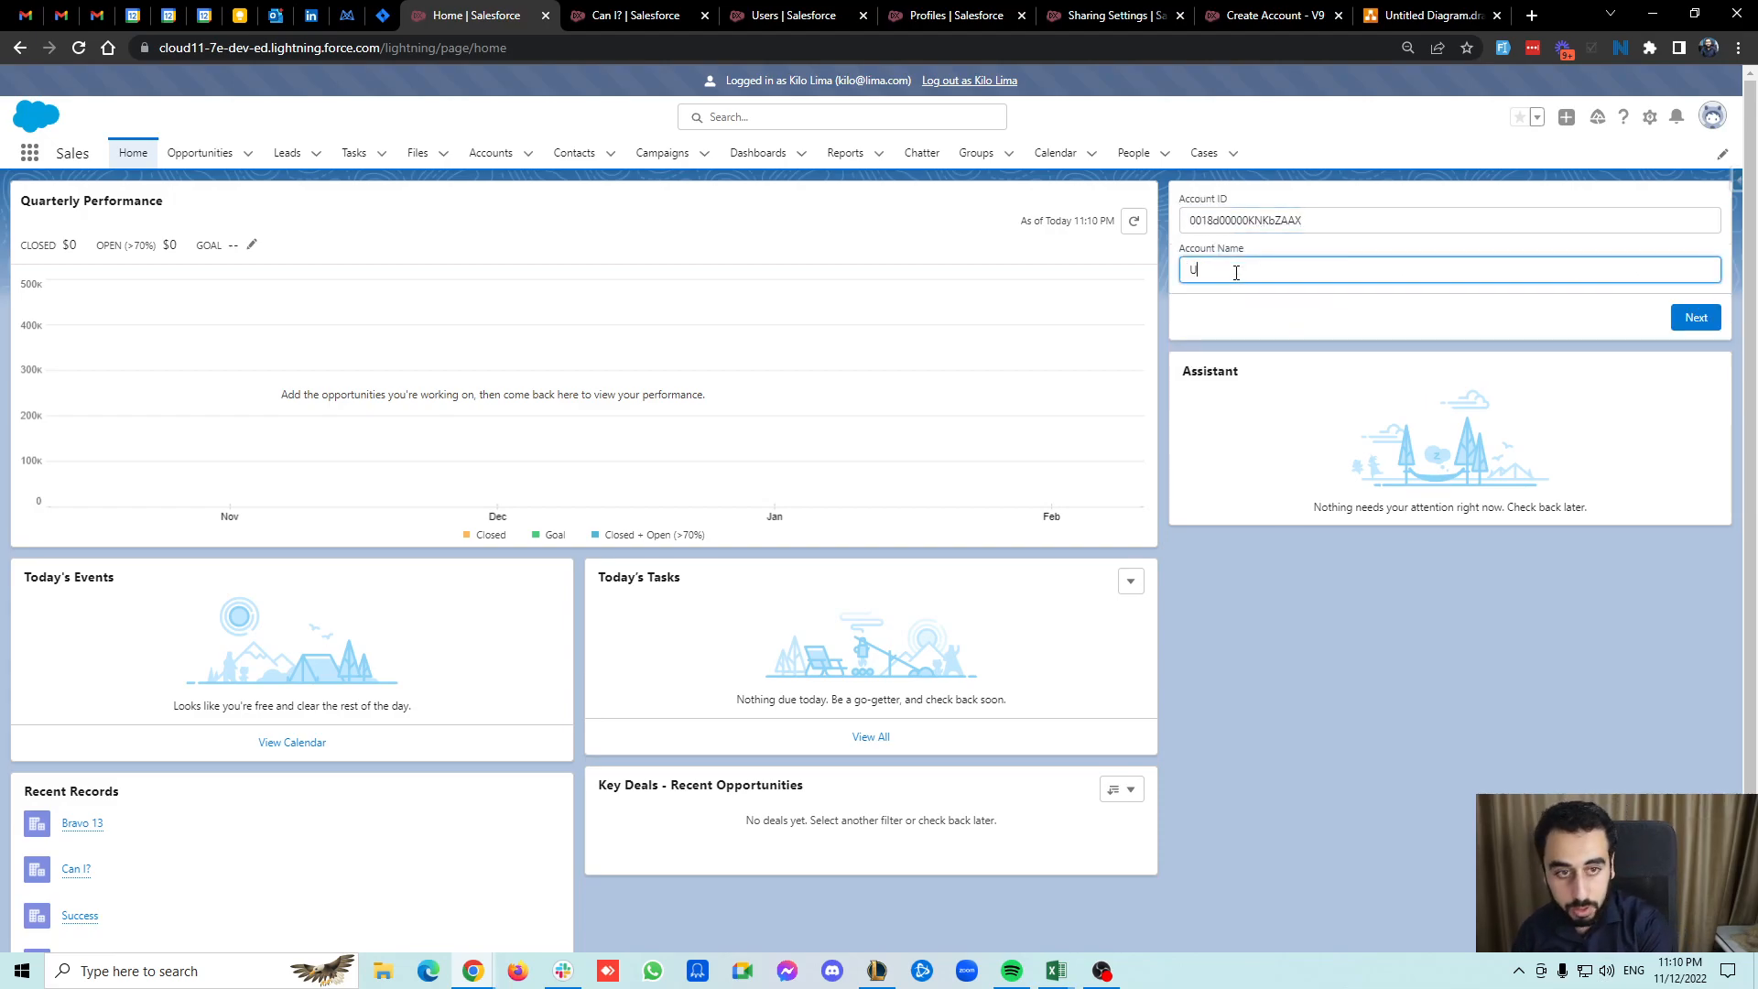
pyautogui.click(1696, 317)
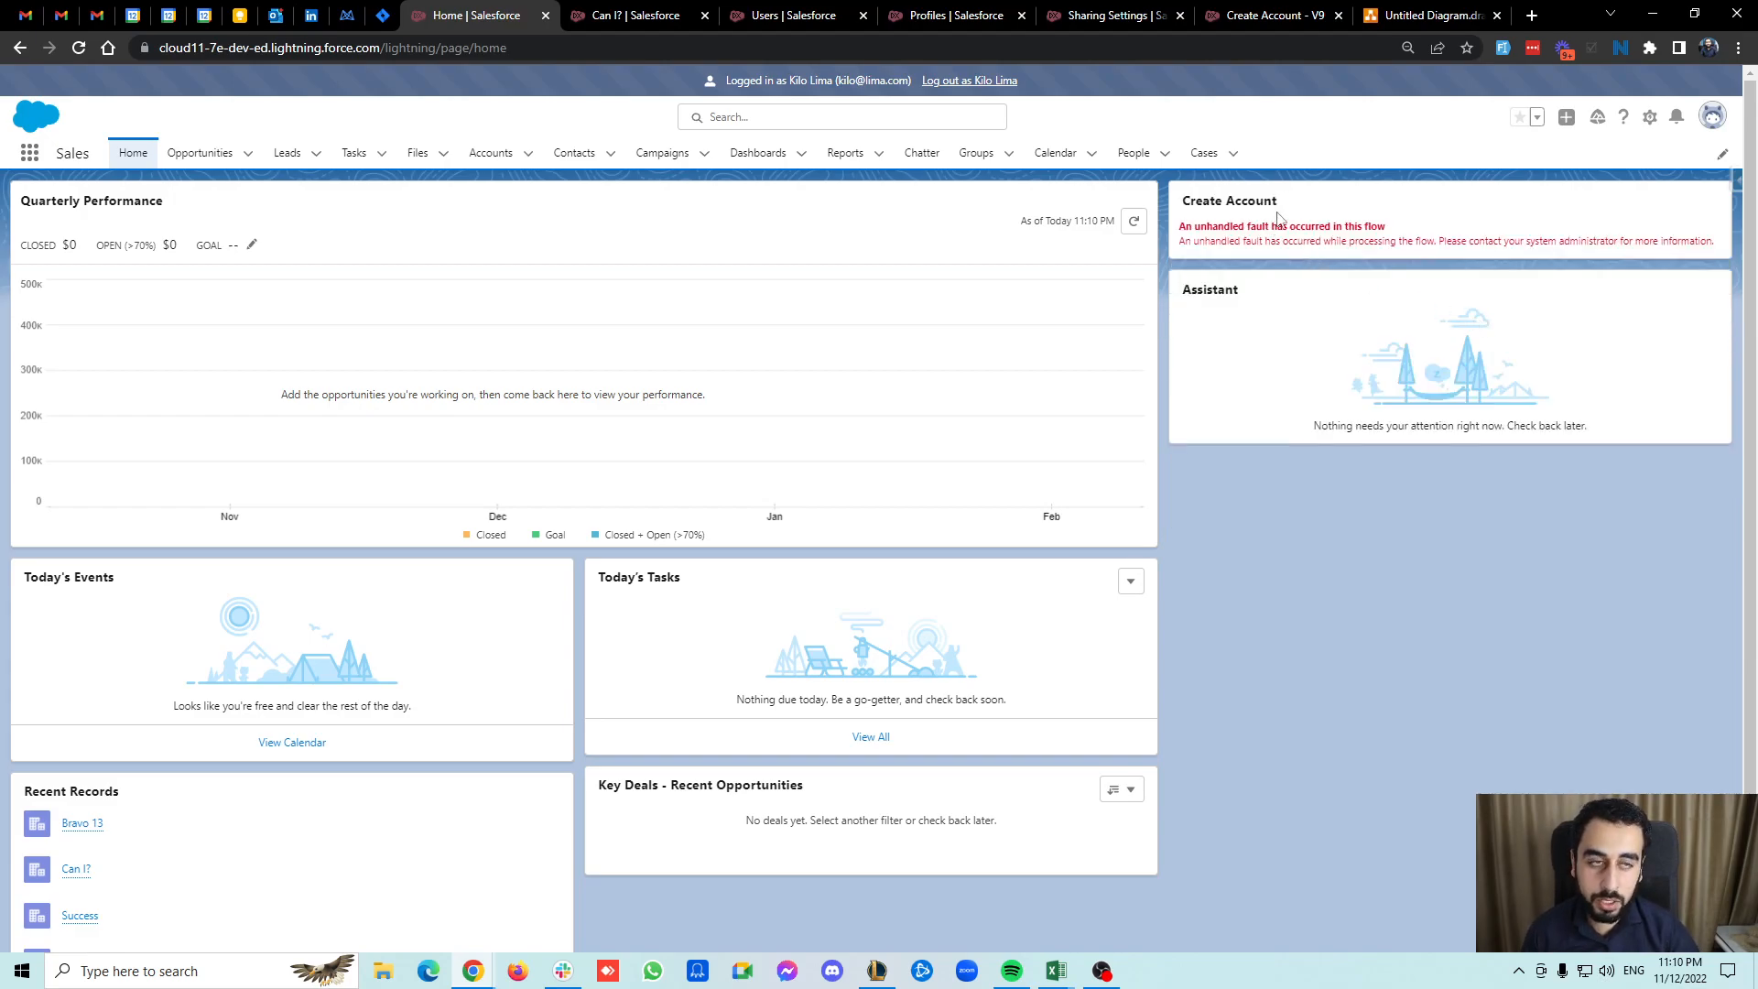
pyautogui.click(1422, 11)
pyautogui.click(1097, 417)
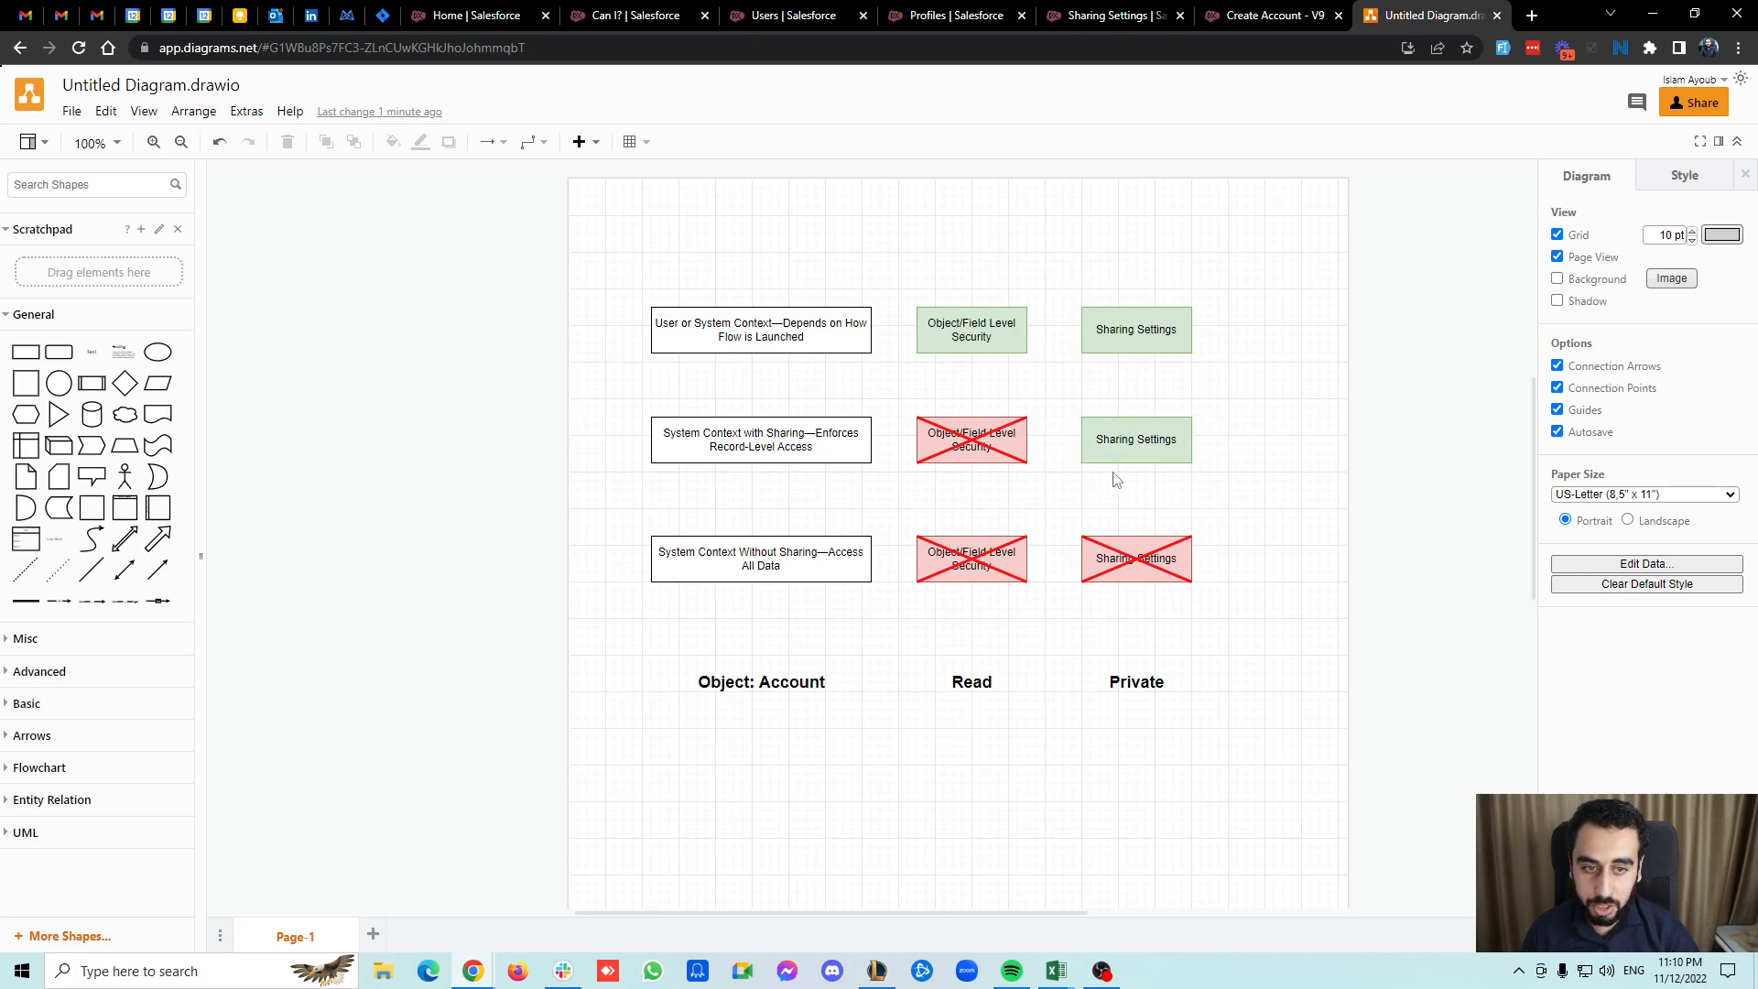
pyautogui.click(1106, 417)
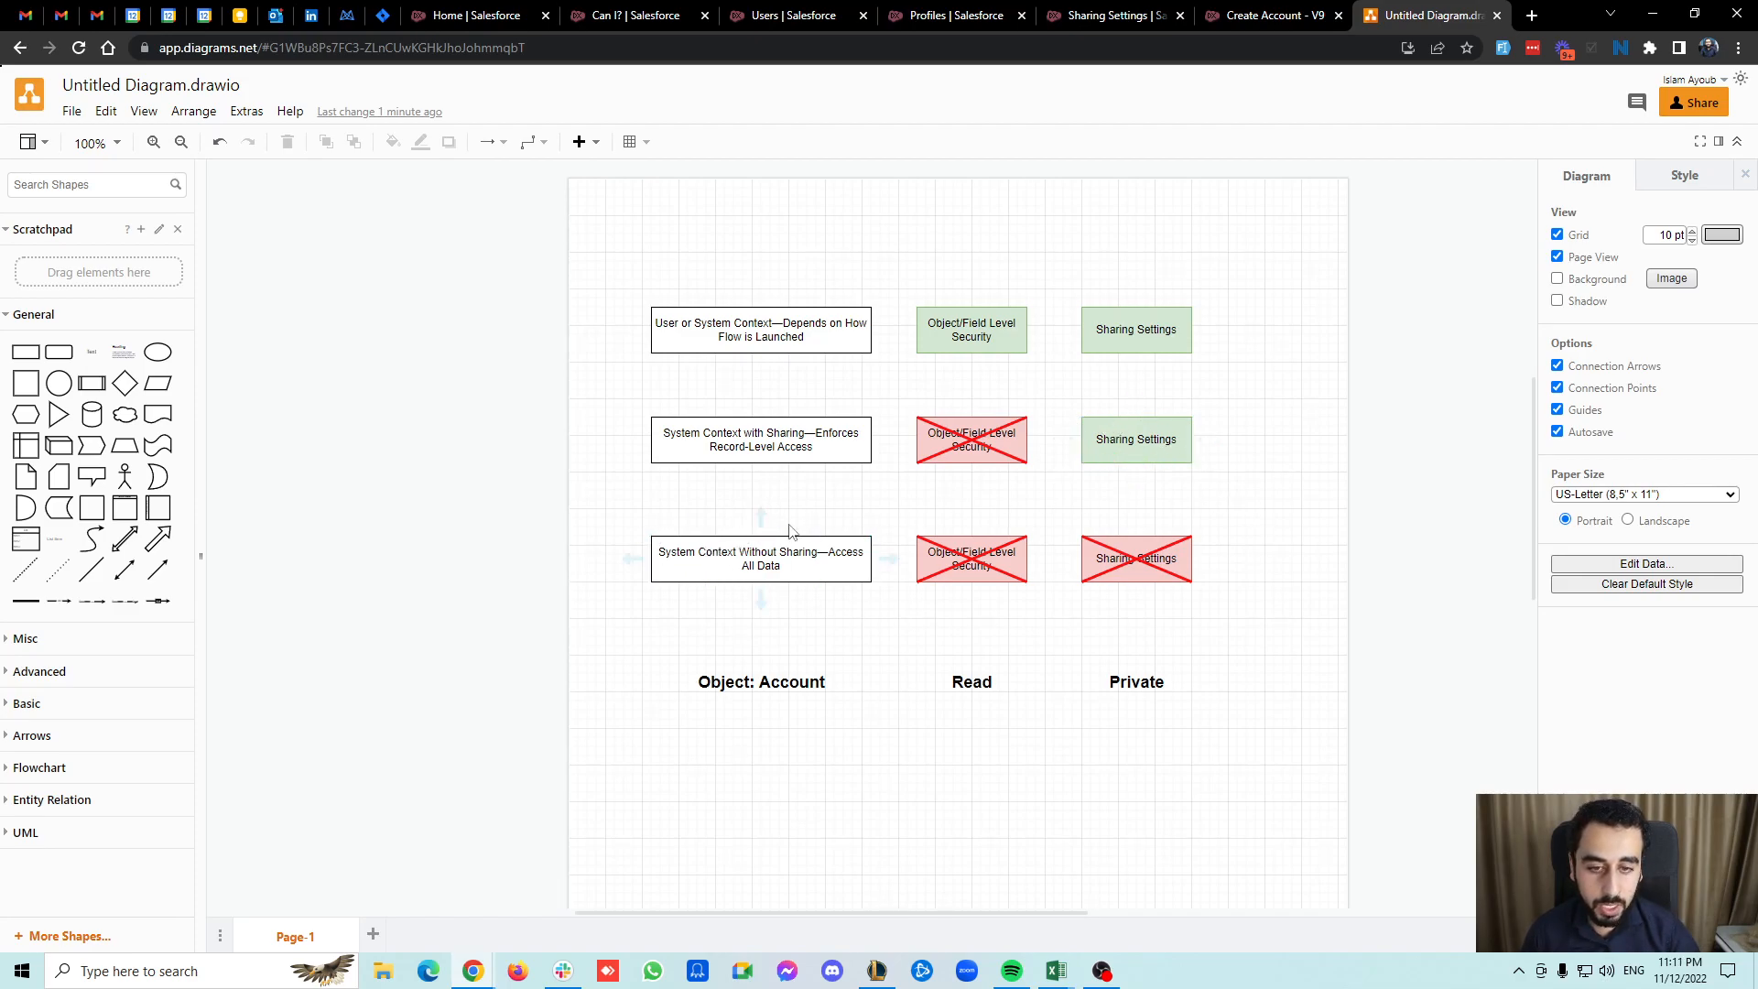
pyautogui.click(793, 555)
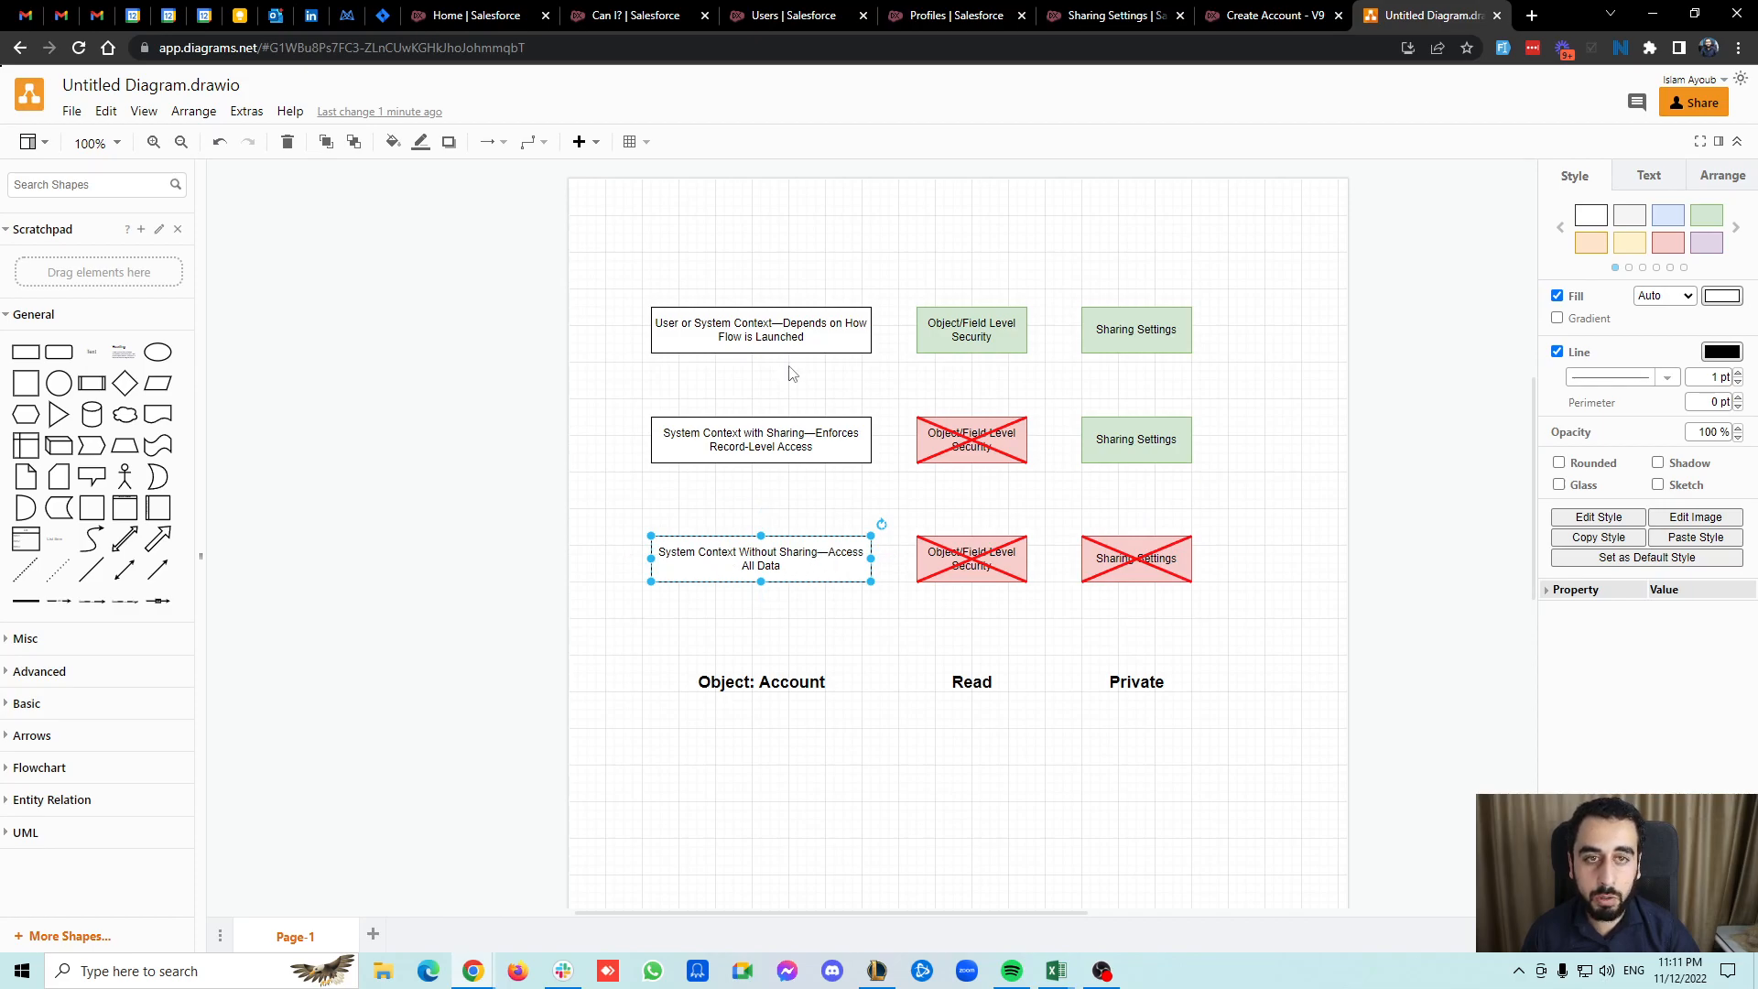
# Log back in to Salesforce as the administrator.
pyautogui.click(1268, 15)
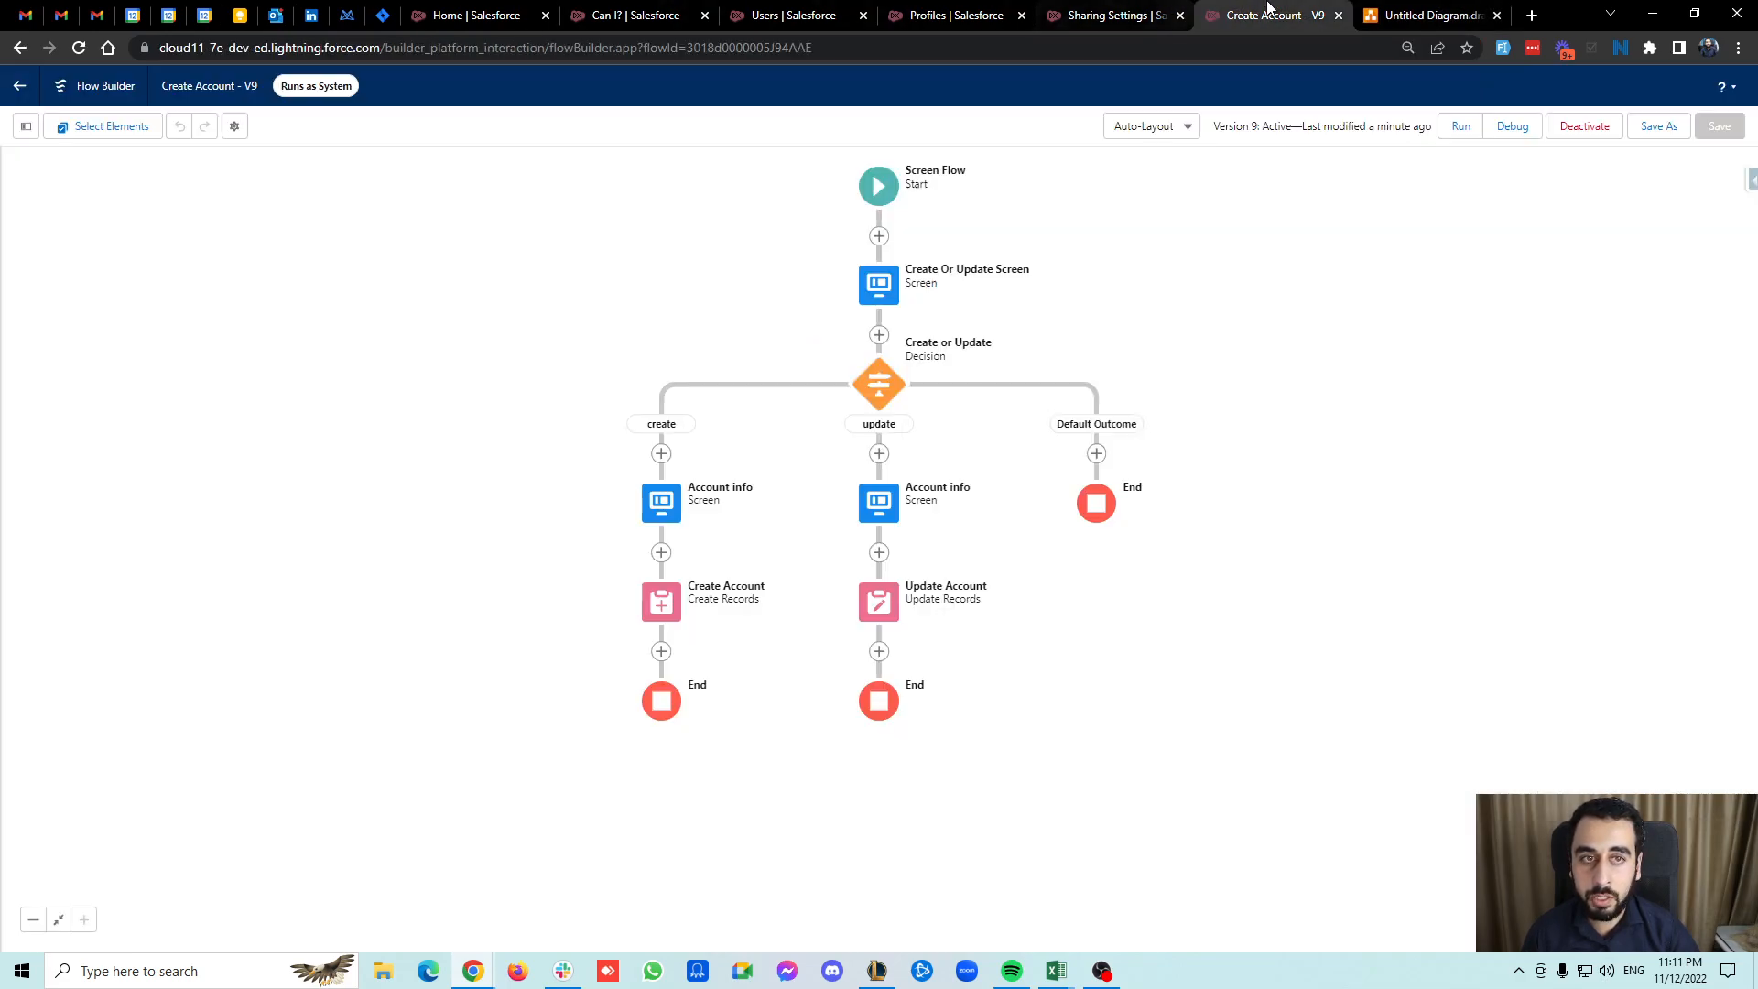
pyautogui.click(235, 129)
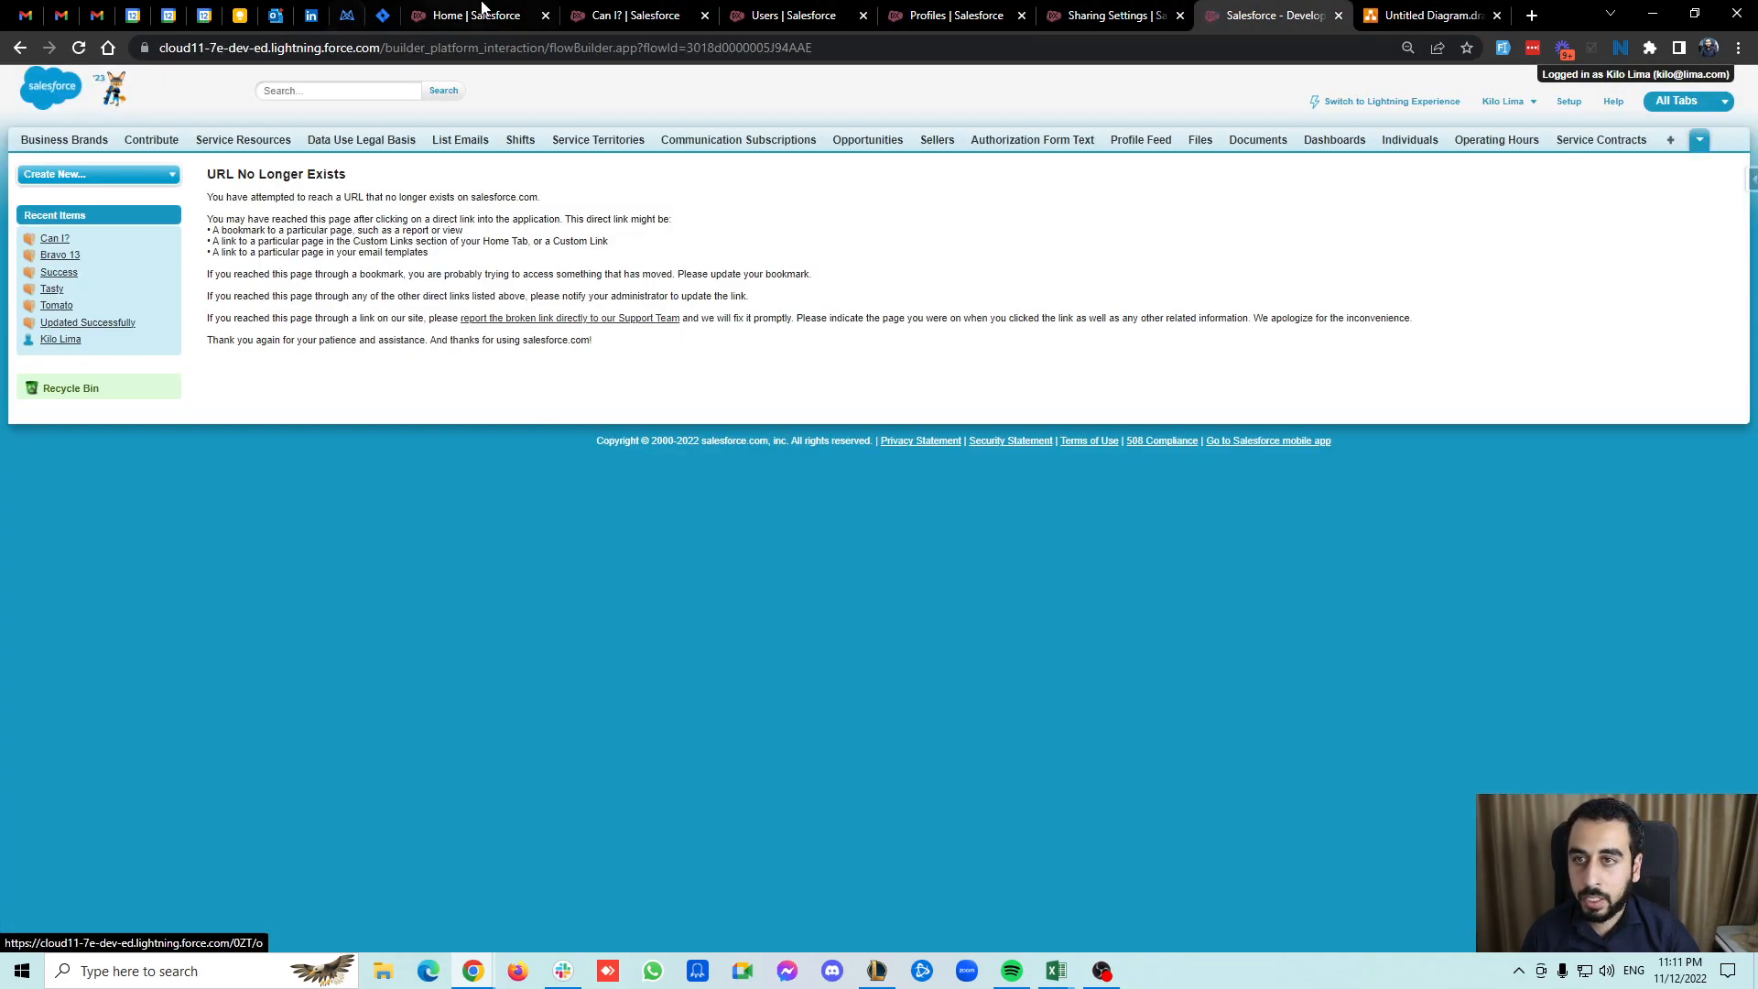
pyautogui.click(462, 15)
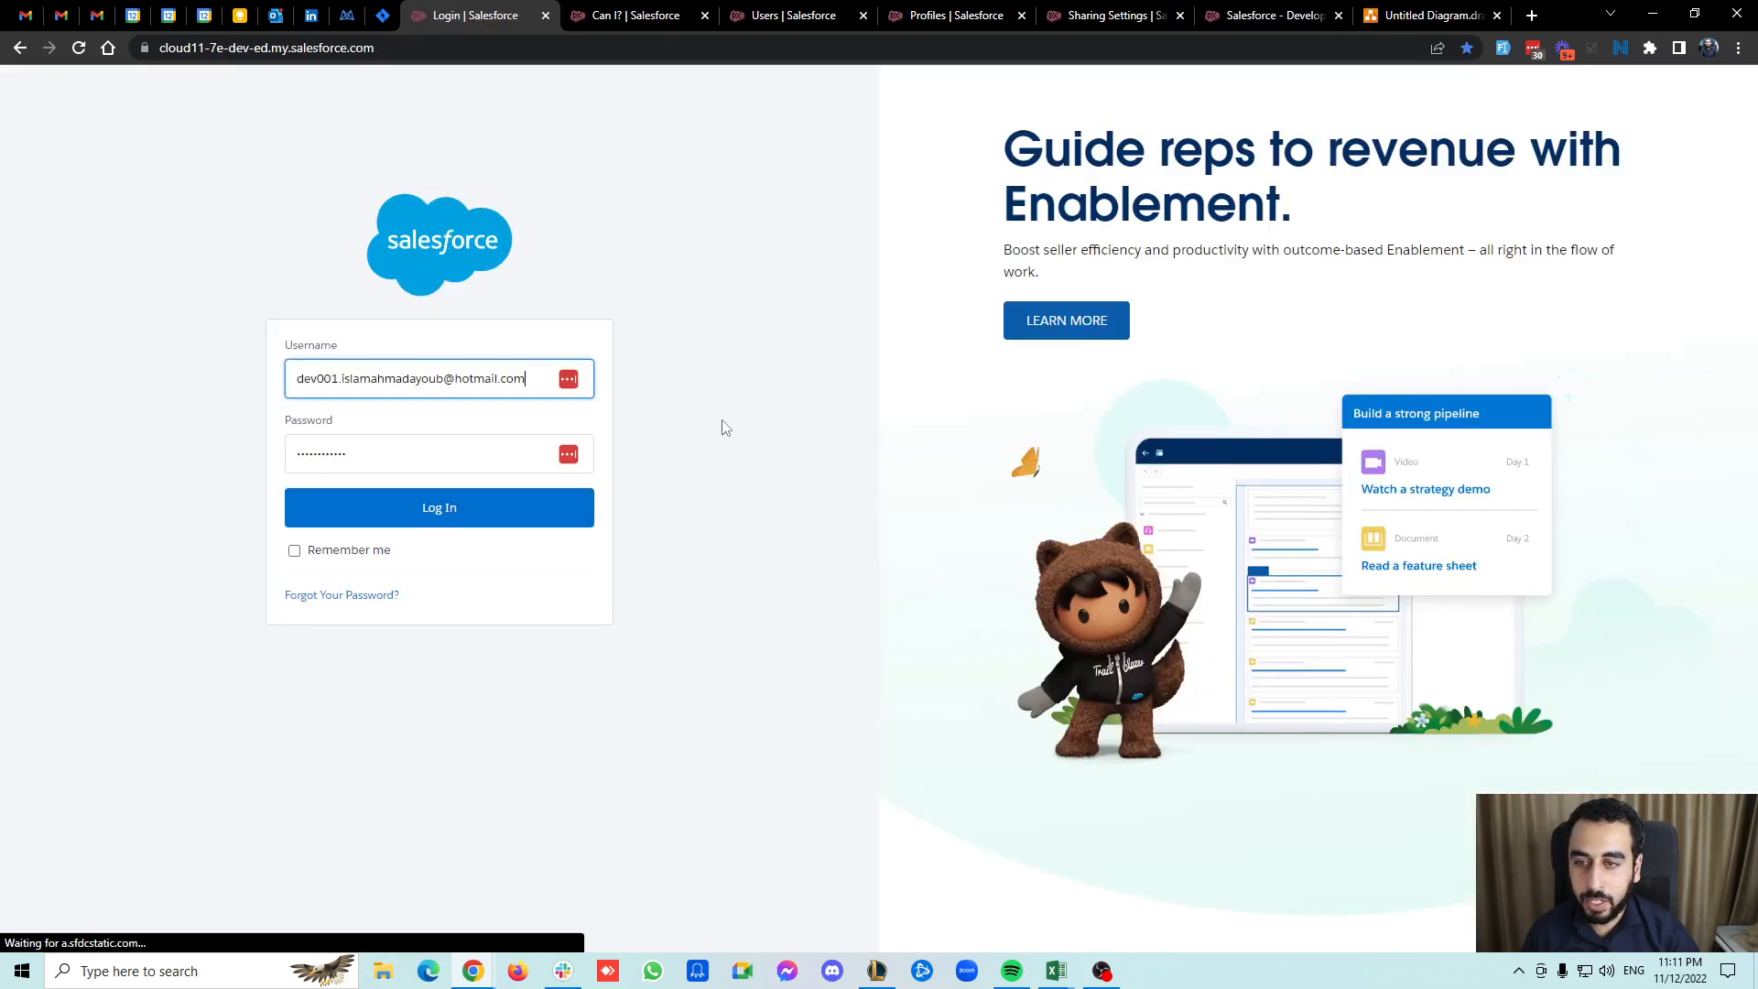
pyautogui.click(489, 507)
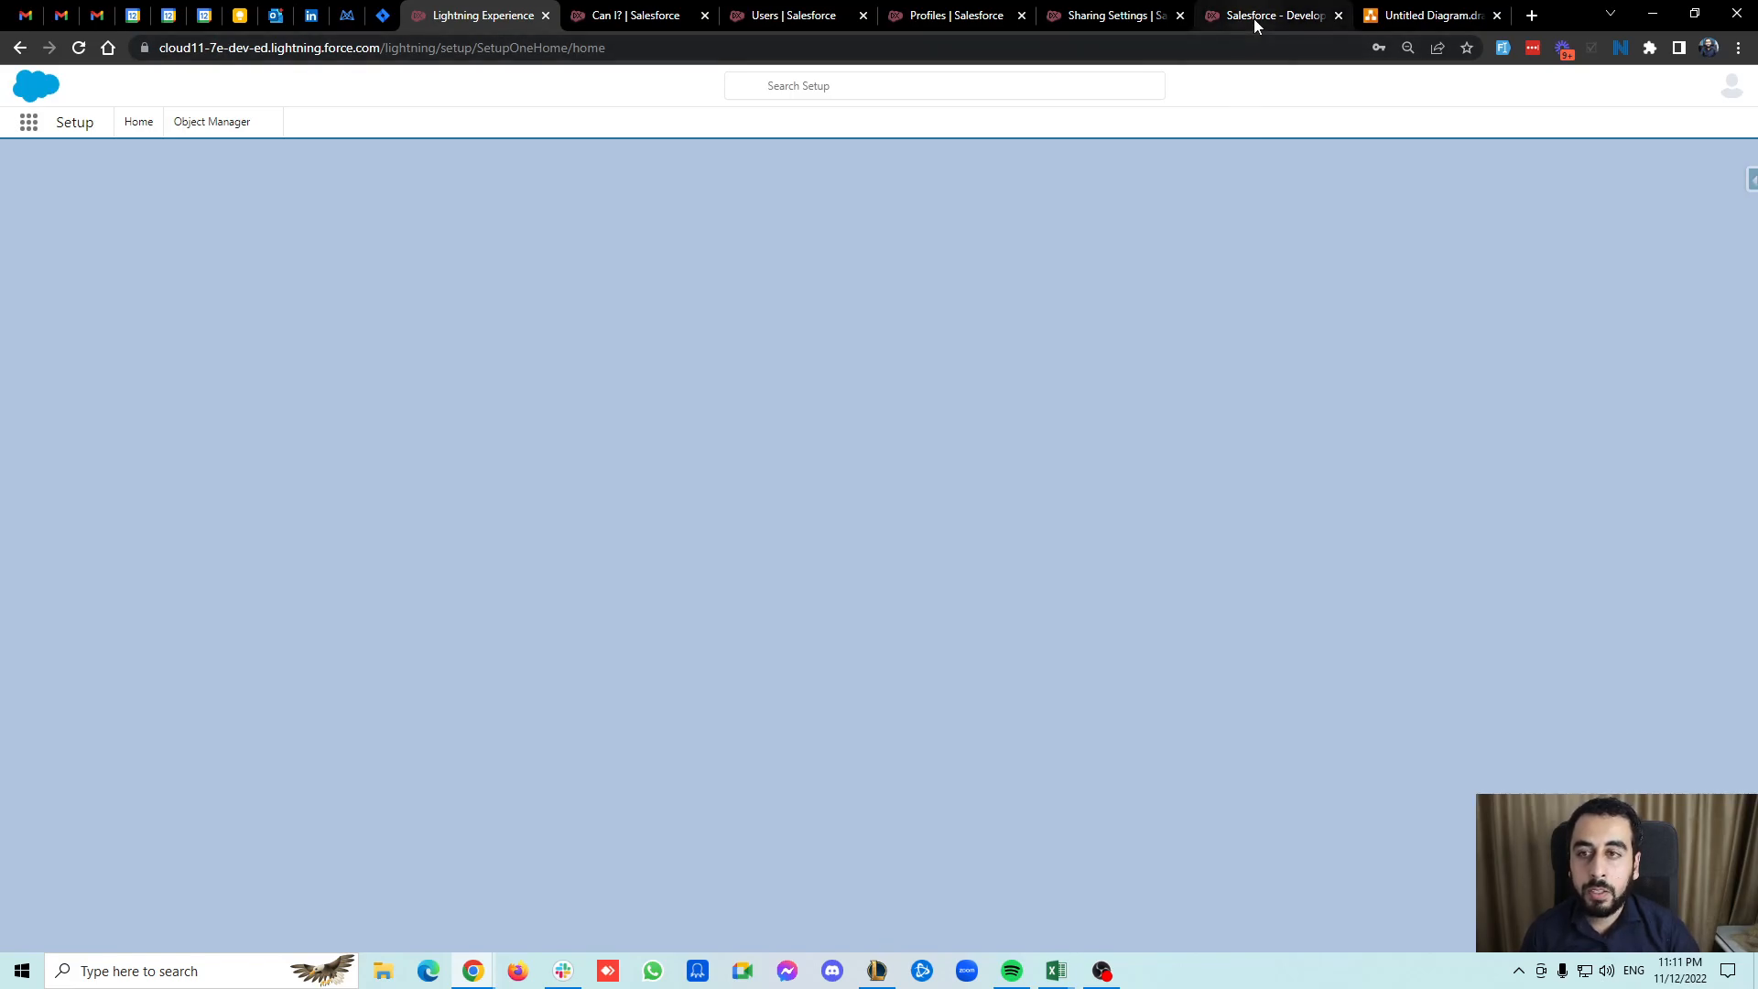
# Reopen the Create Account flow in Flow Builder.
pyautogui.click(1258, 15)
pyautogui.click(79, 48)
pyautogui.click(412, 25)
pyautogui.click(28, 122)
pyautogui.click(1303, 11)
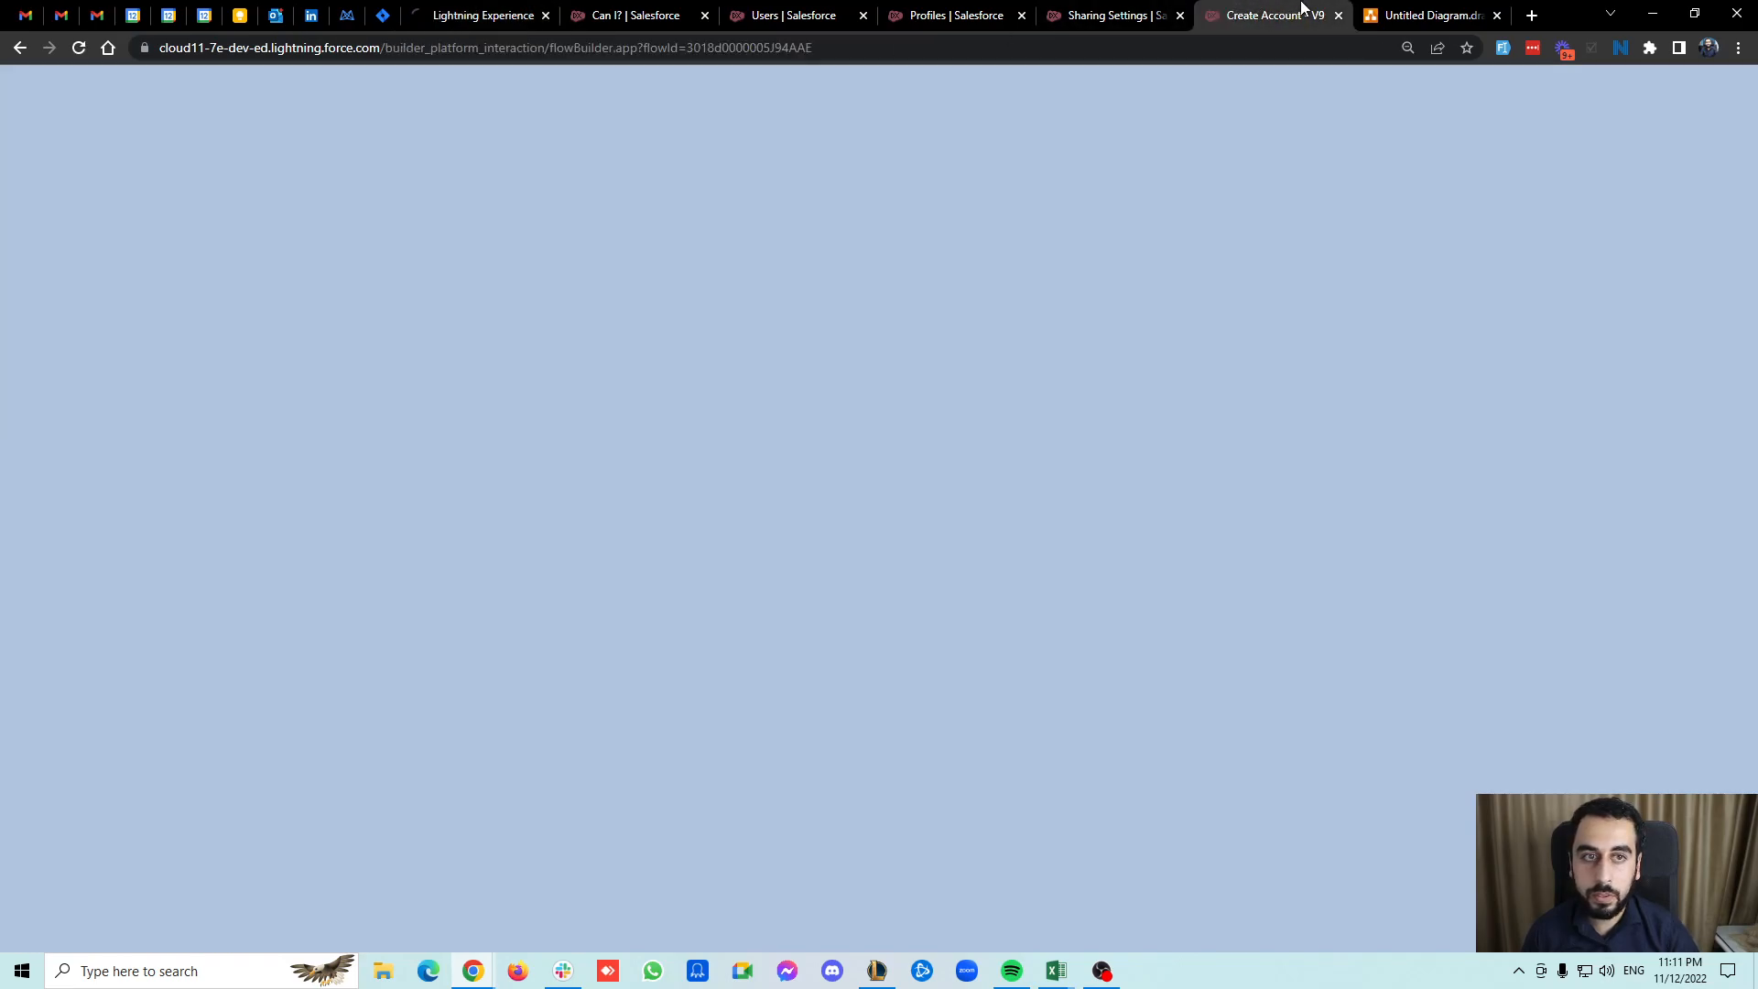
# Set the flow version's How to Run the Flow to System Context Without Sharing—Access All Data.
pyautogui.click(235, 125)
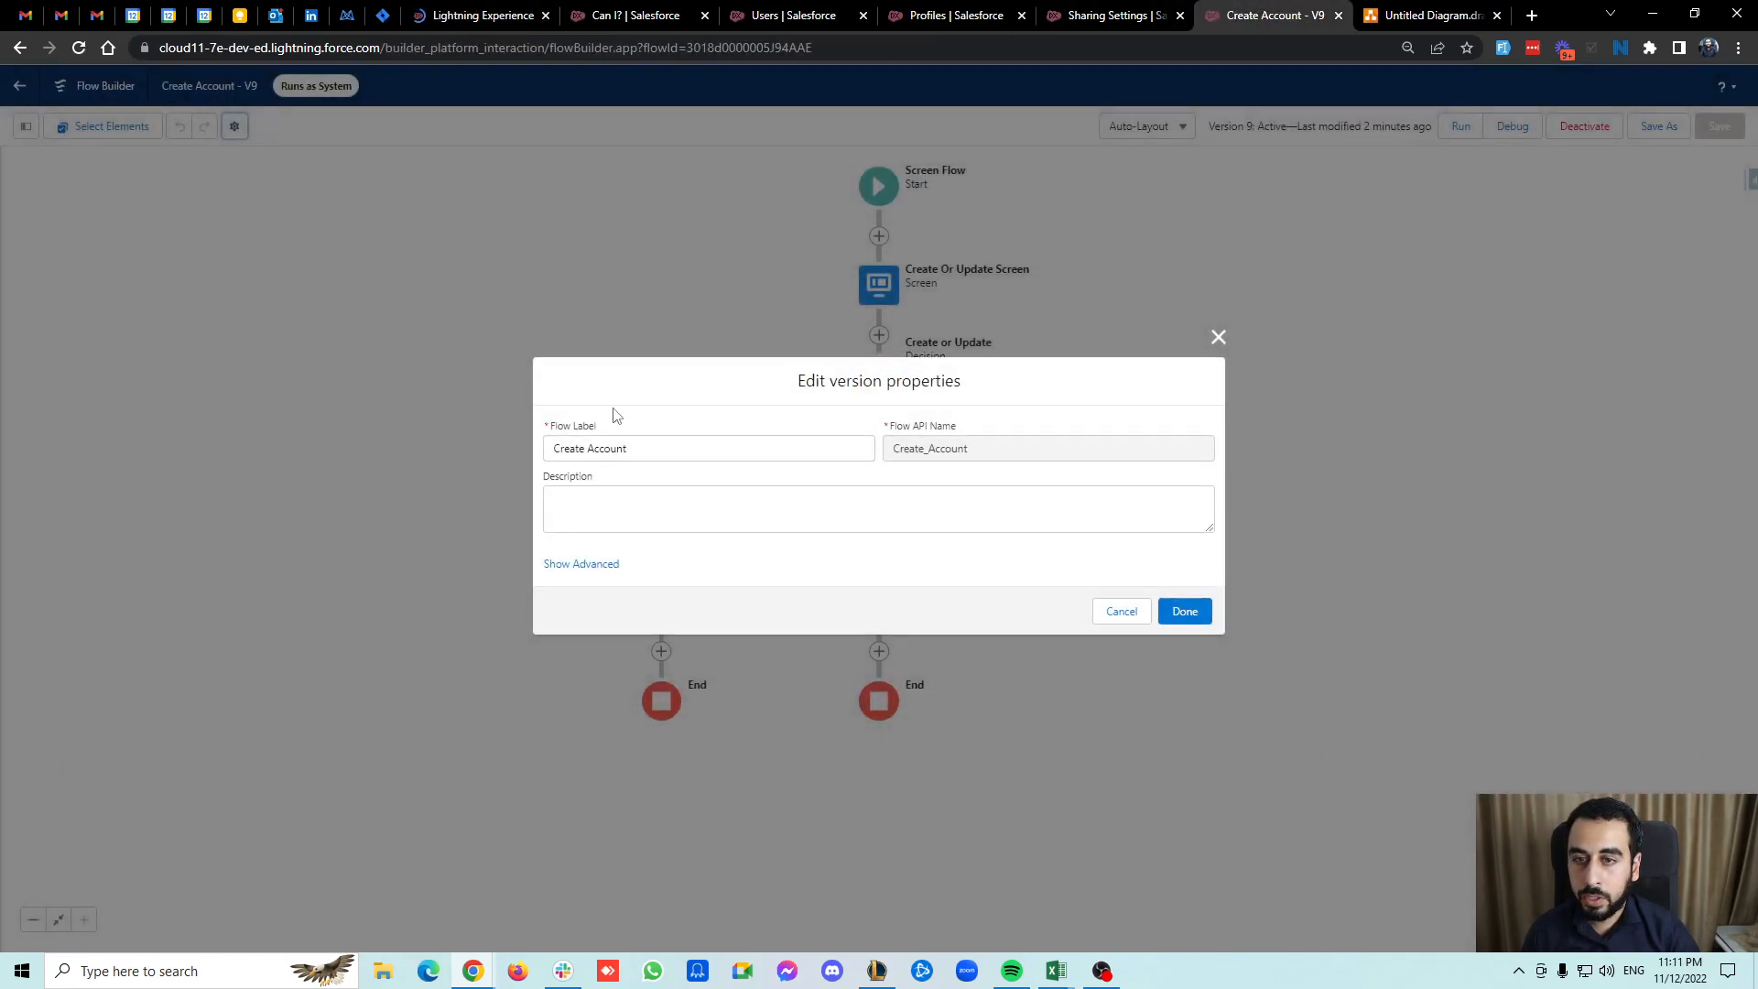
pyautogui.click(593, 563)
pyautogui.click(721, 382)
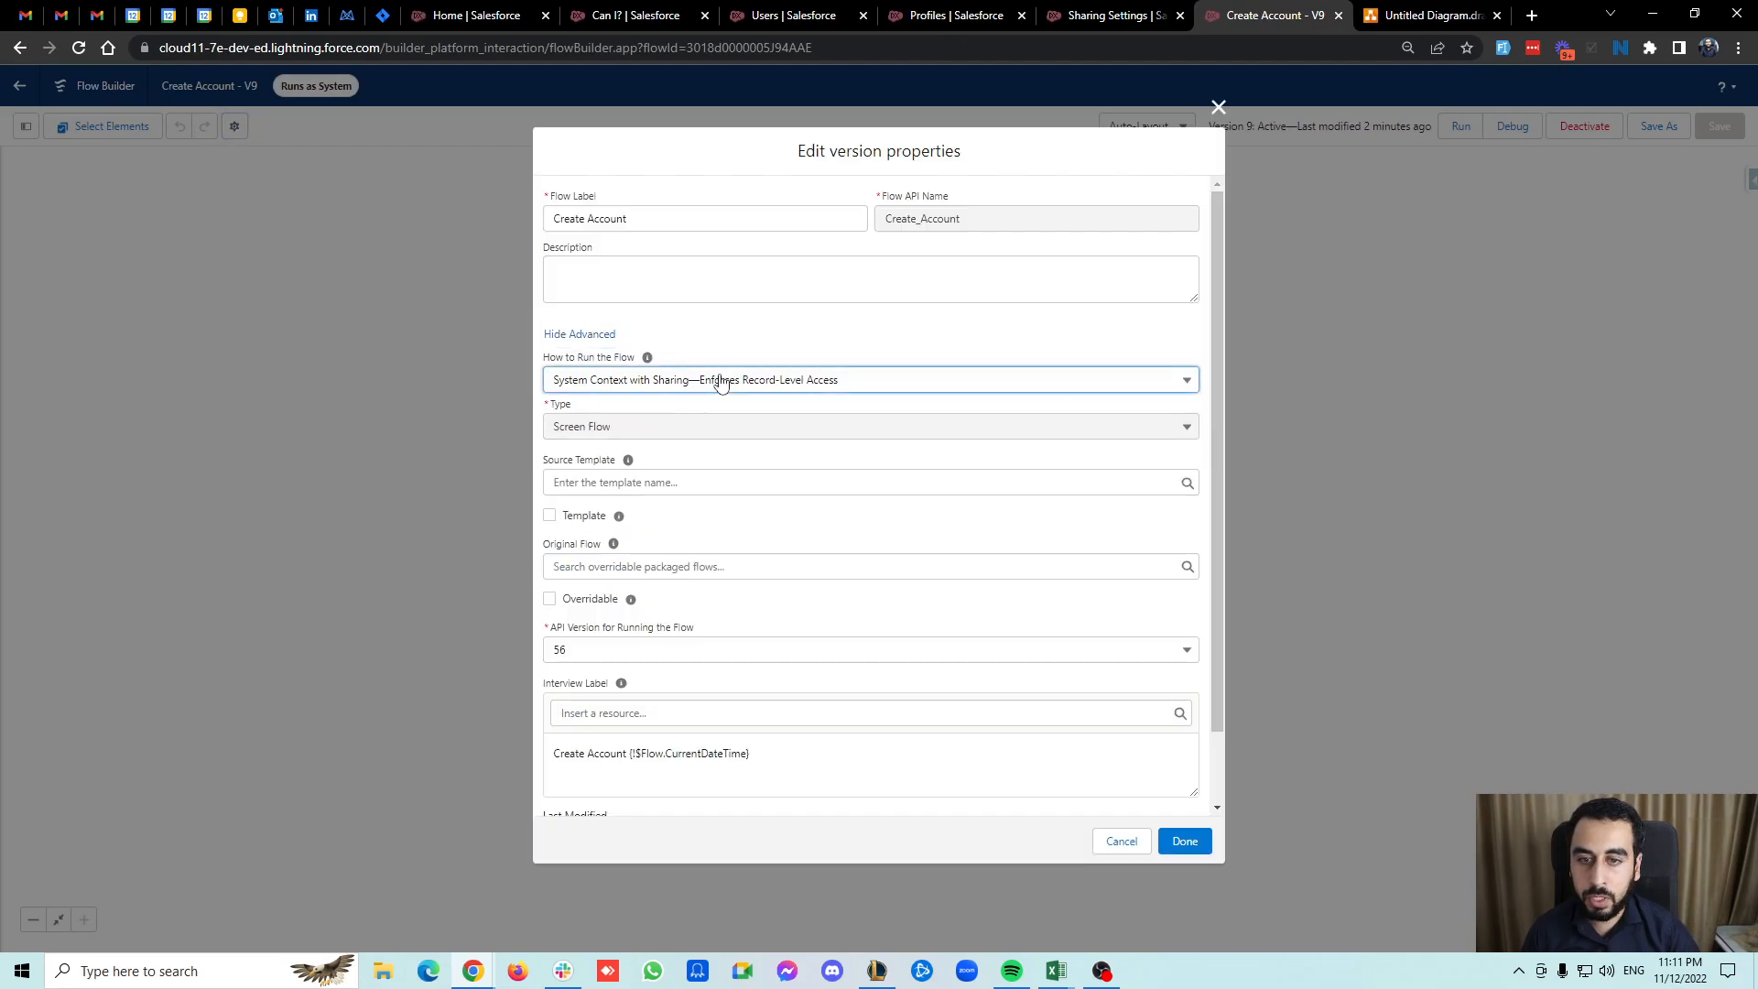
pyautogui.click(769, 473)
pyautogui.click(1185, 840)
# Save the flow as a new version, activate it and return to the Salesforce home page.
pyautogui.click(1659, 125)
pyautogui.click(1186, 632)
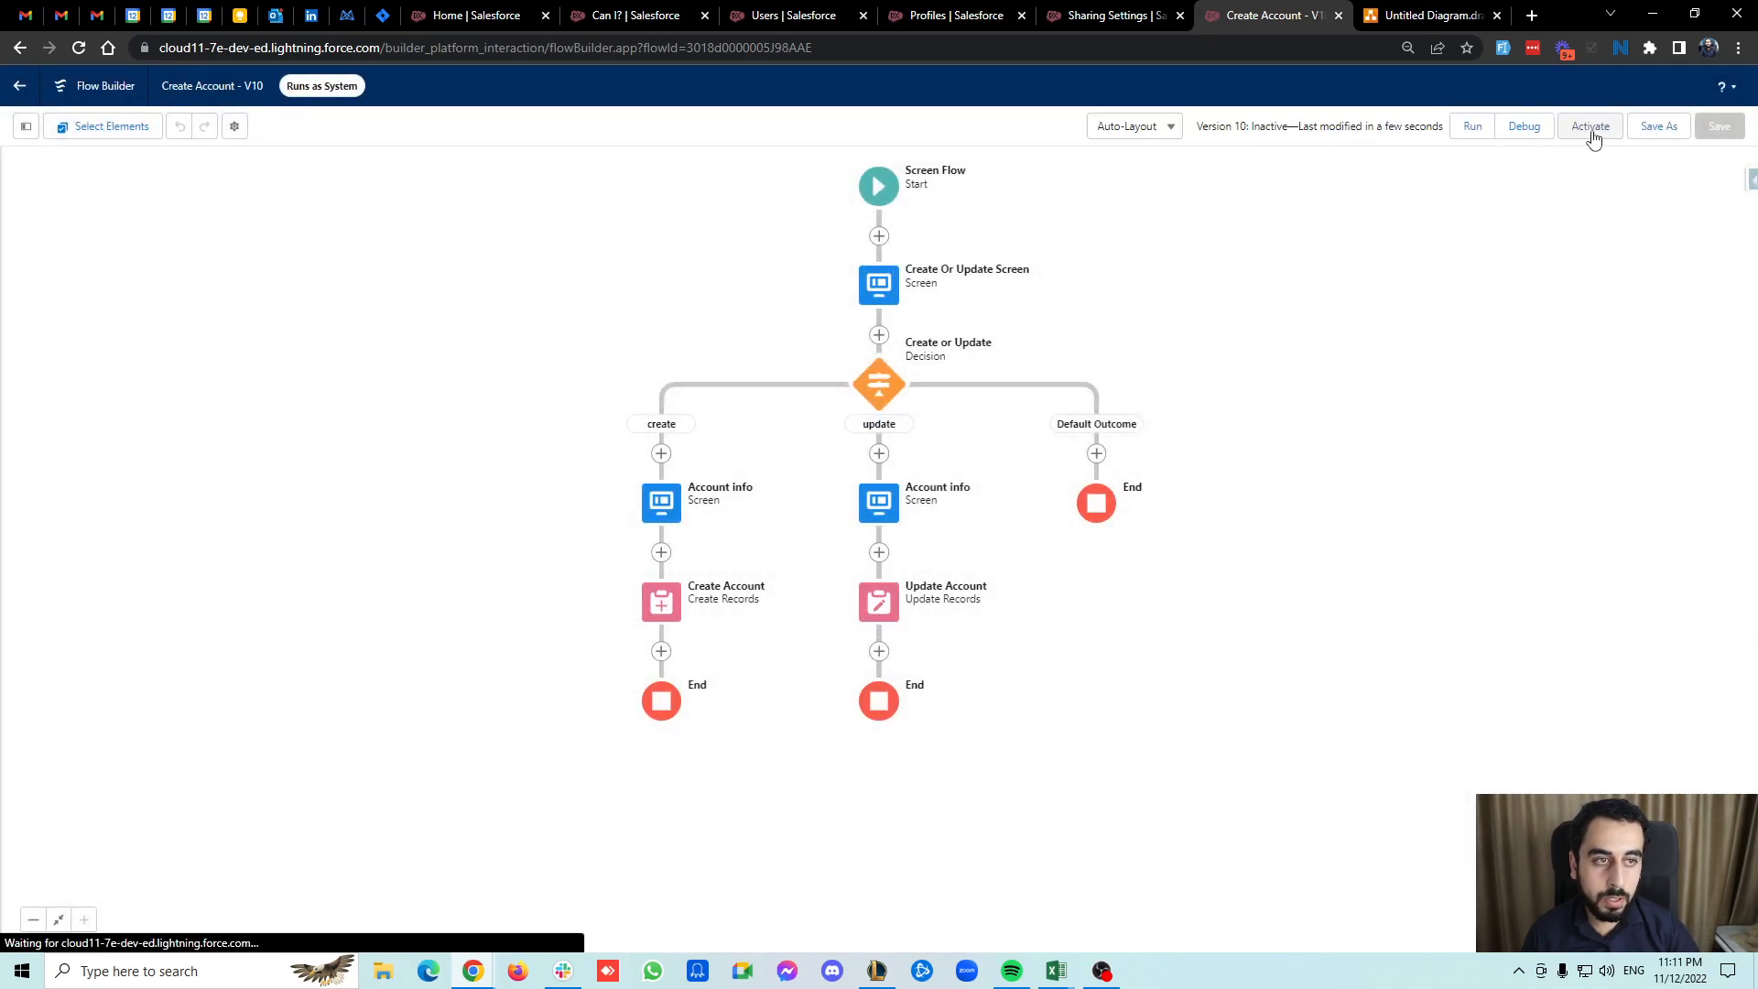
pyautogui.click(1591, 127)
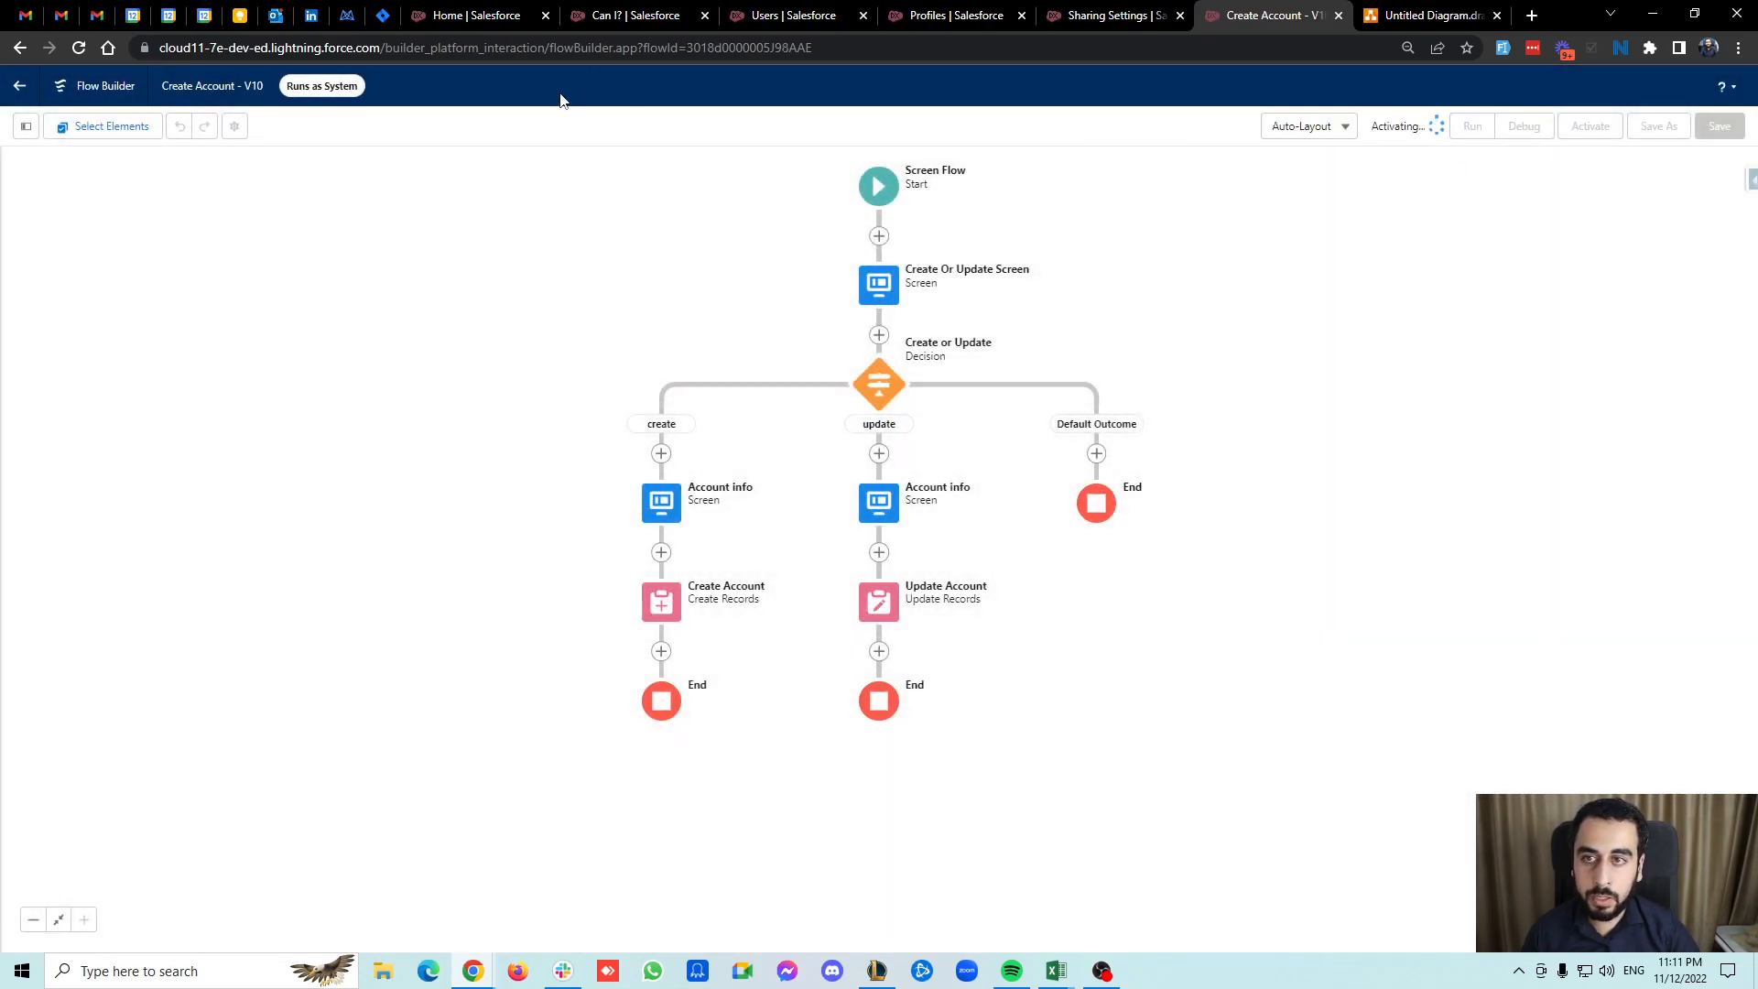
pyautogui.click(476, 15)
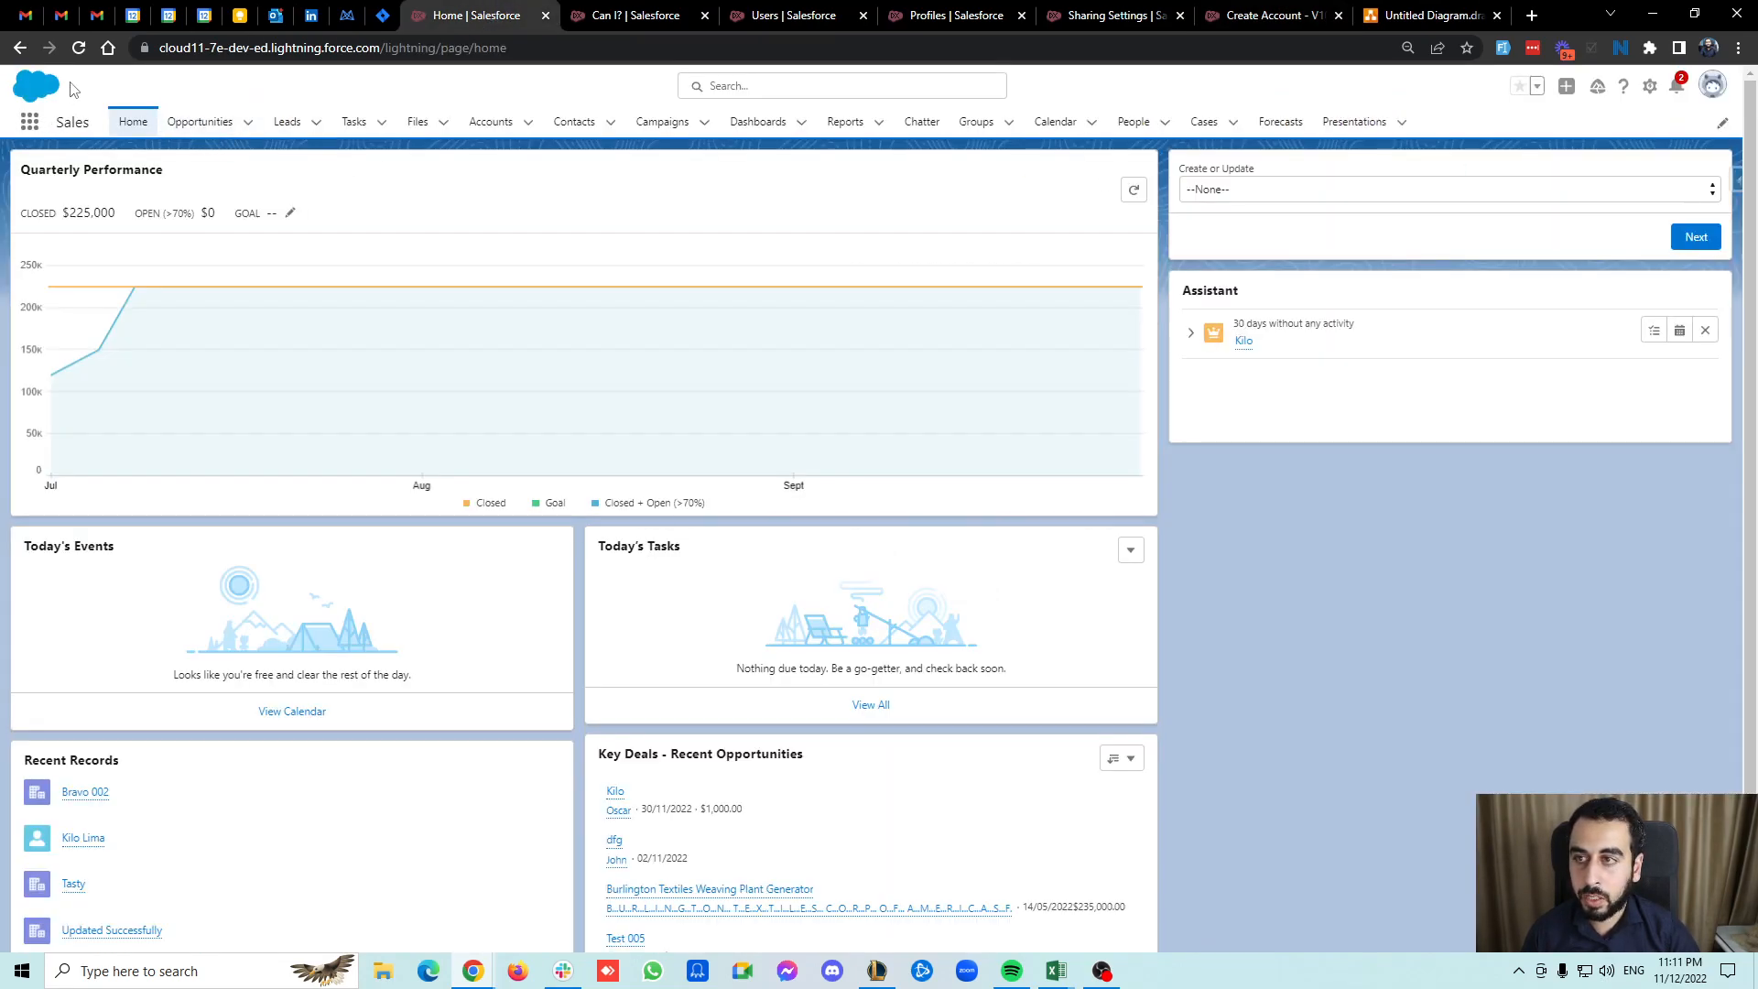
# Log in as the standard test user through Salesforce Inspector's Try login as option.
pyautogui.click(1733, 180)
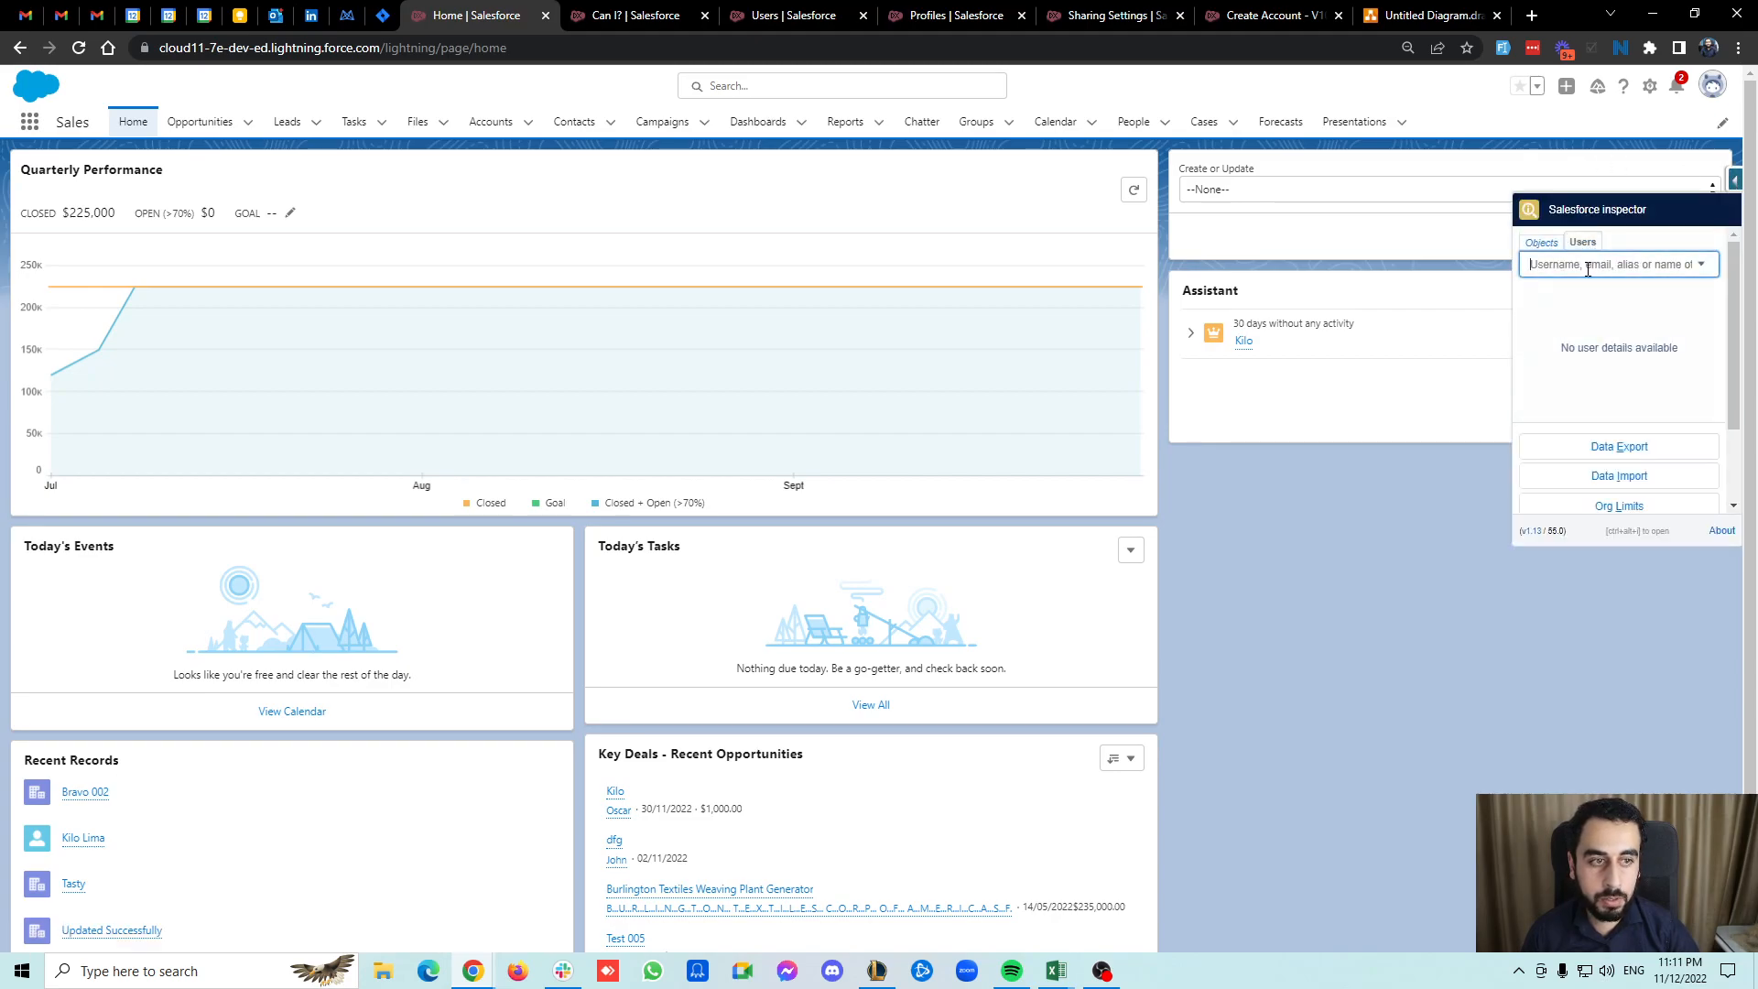
pyautogui.write('kilo')
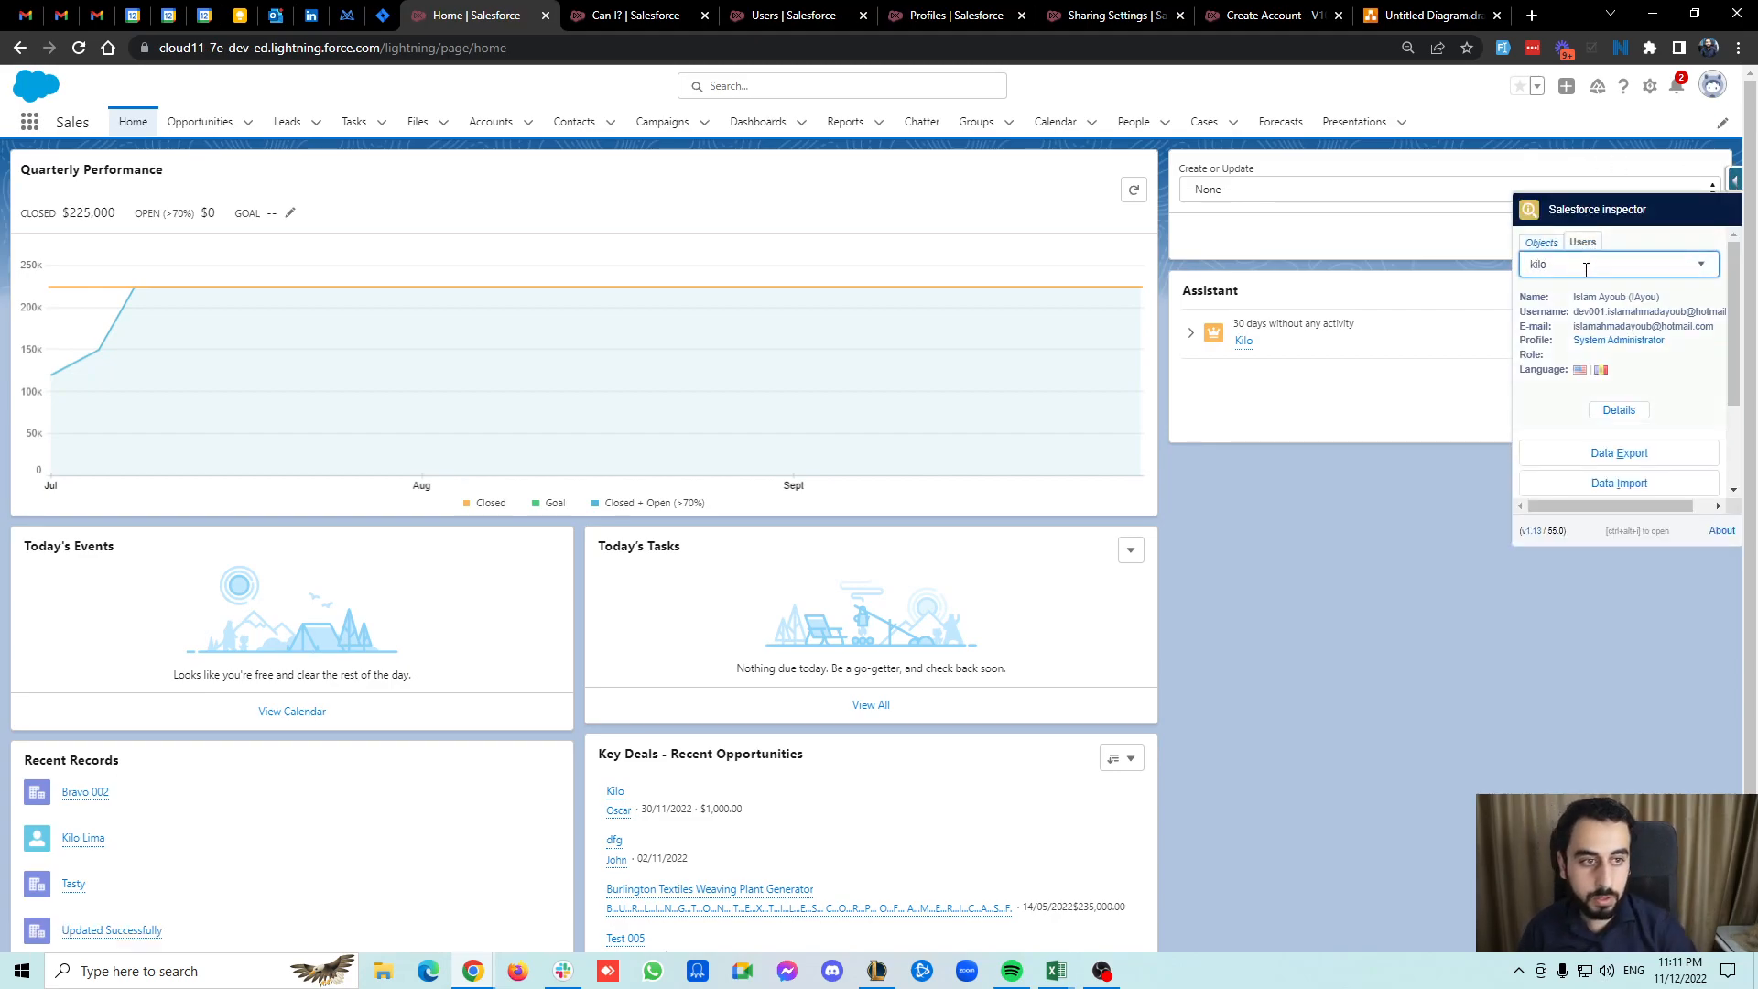
pyautogui.click(1589, 291)
pyautogui.click(1583, 407)
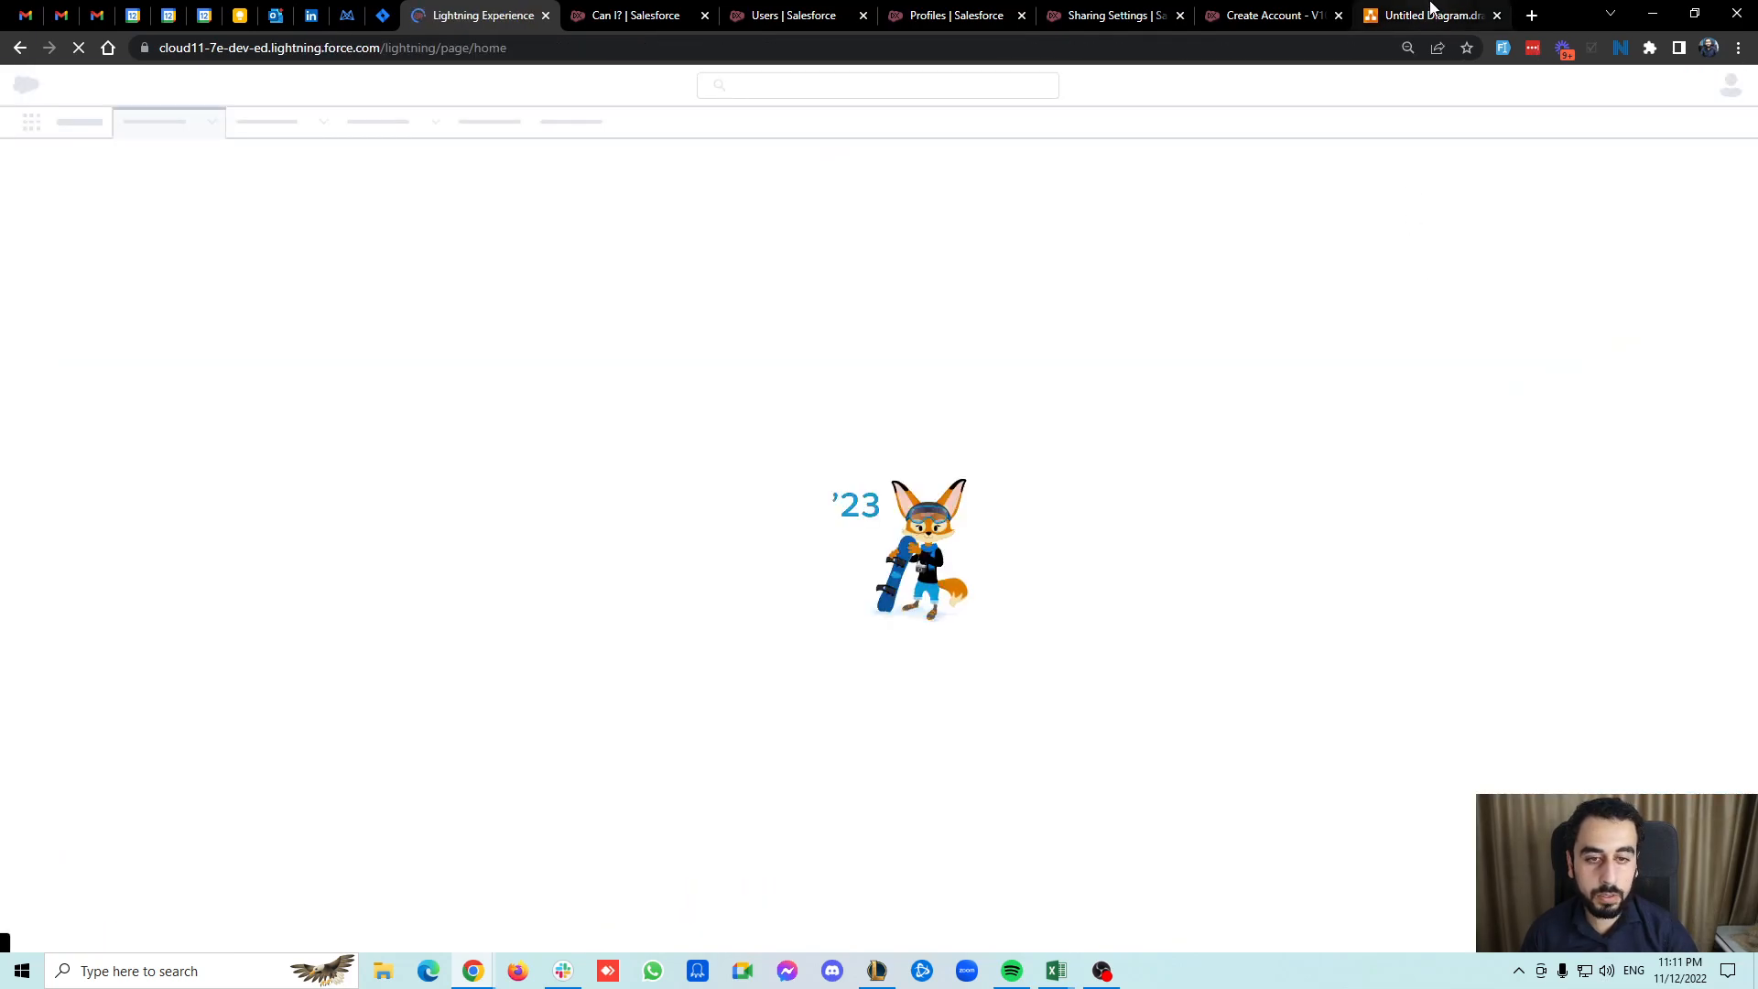
# Run the home-page flow in Create mode to create an account named Potatoes, and check it in the accounts list.
pyautogui.click(1433, 15)
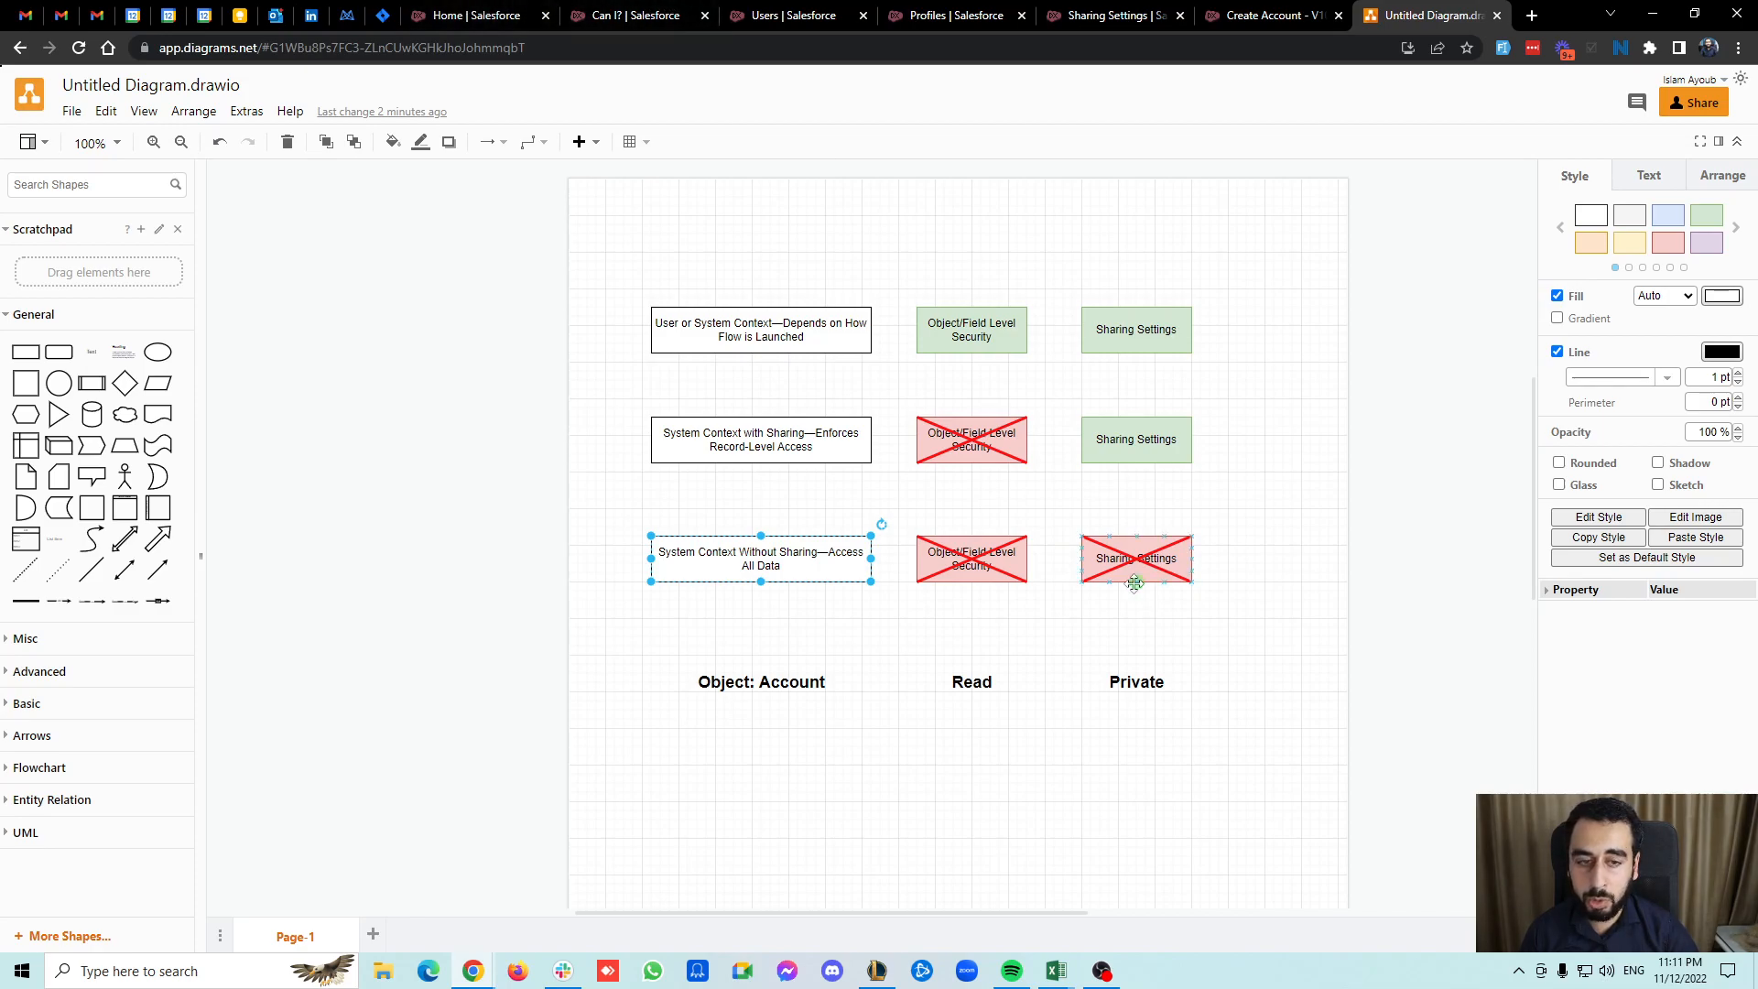
pyautogui.click(600, 7)
pyautogui.click(483, 13)
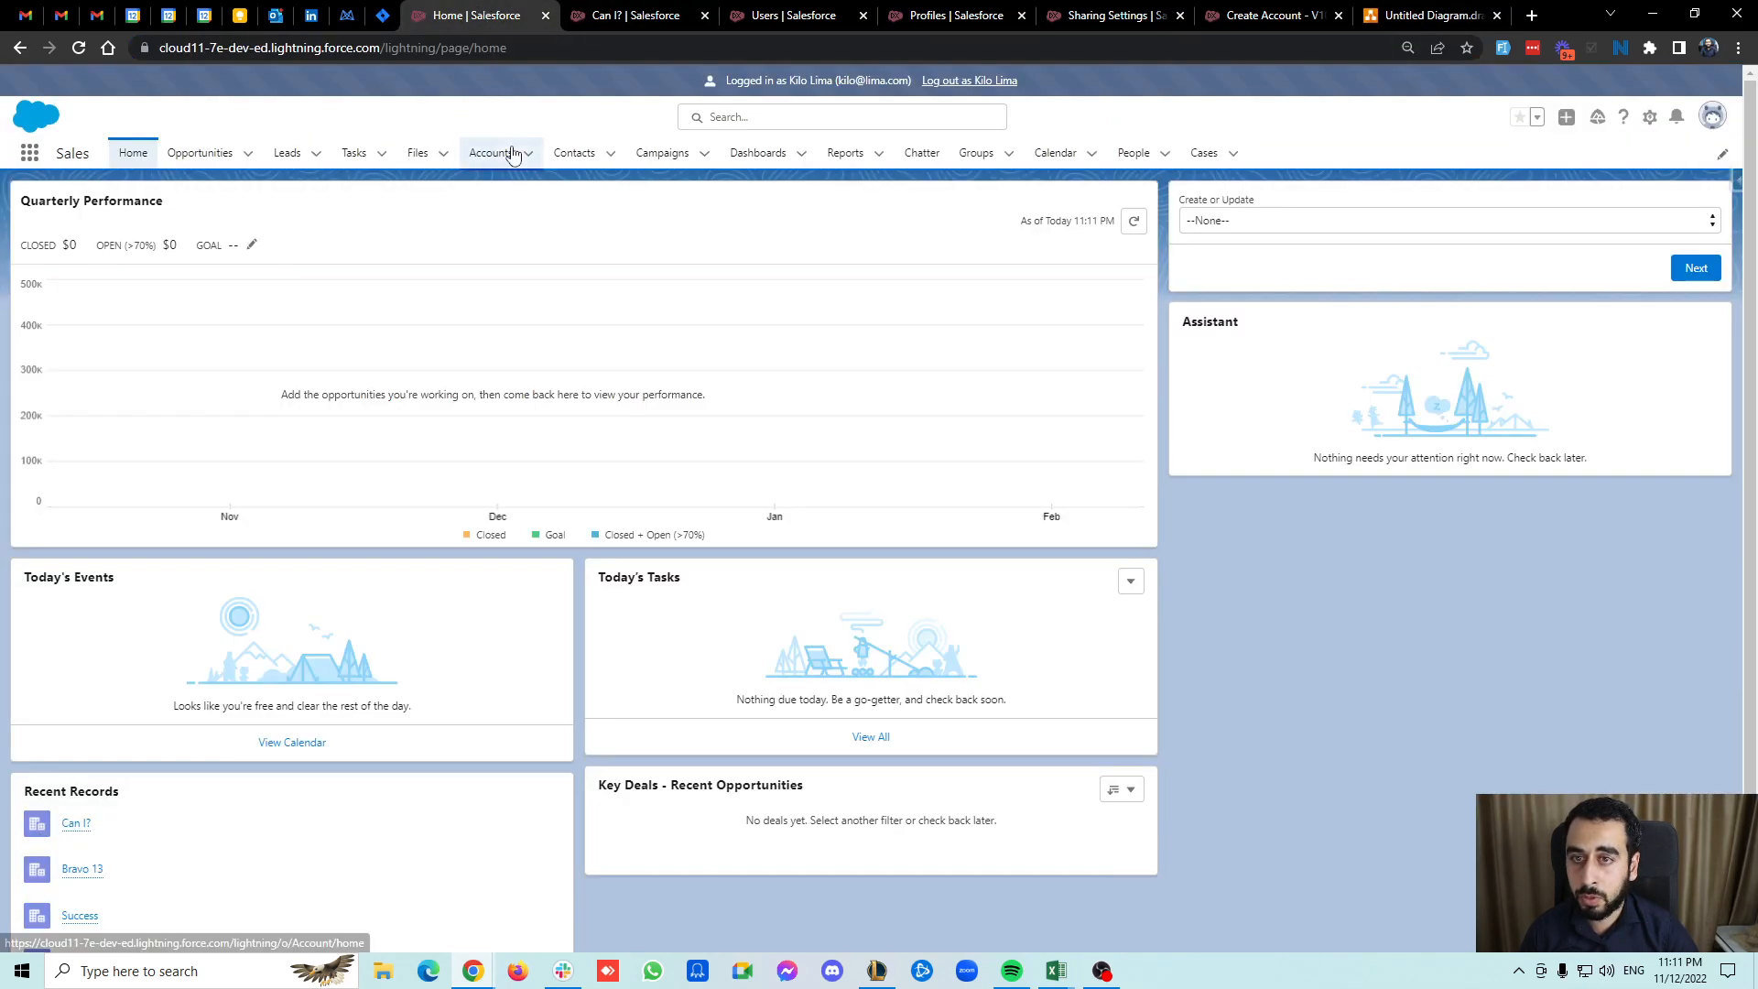
pyautogui.click(1616, 221)
pyautogui.click(1224, 259)
pyautogui.click(1674, 268)
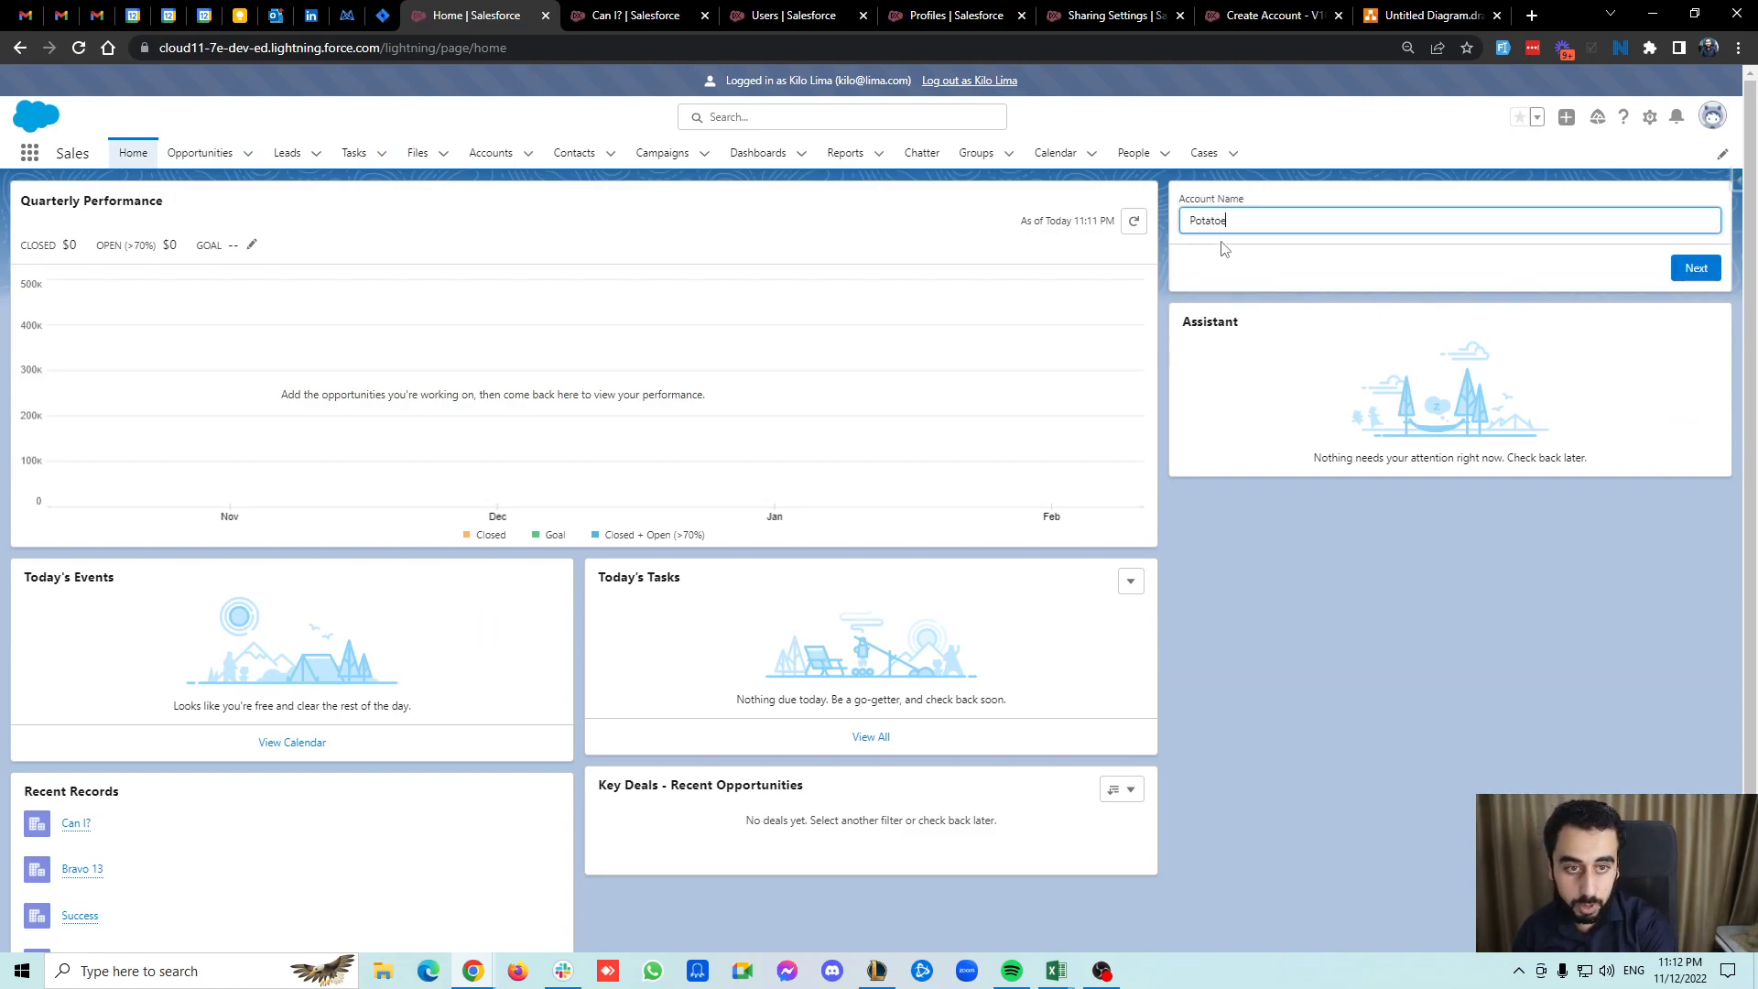
pyautogui.click(1695, 268)
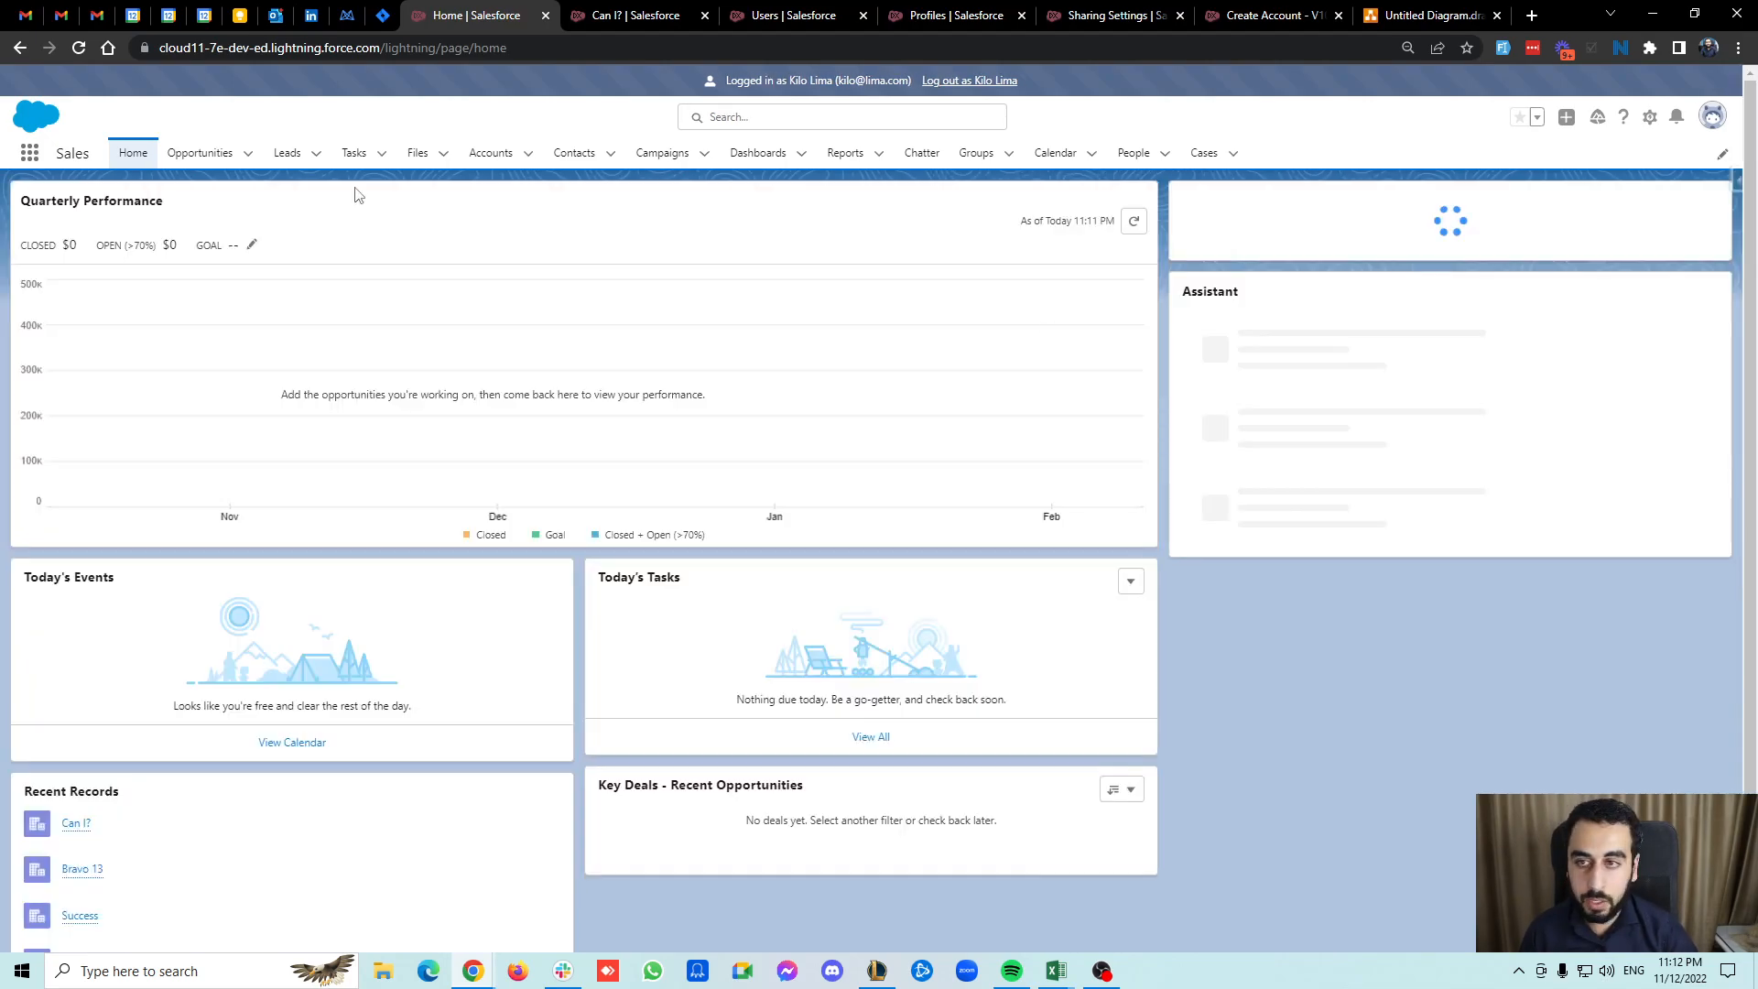
pyautogui.click(488, 154)
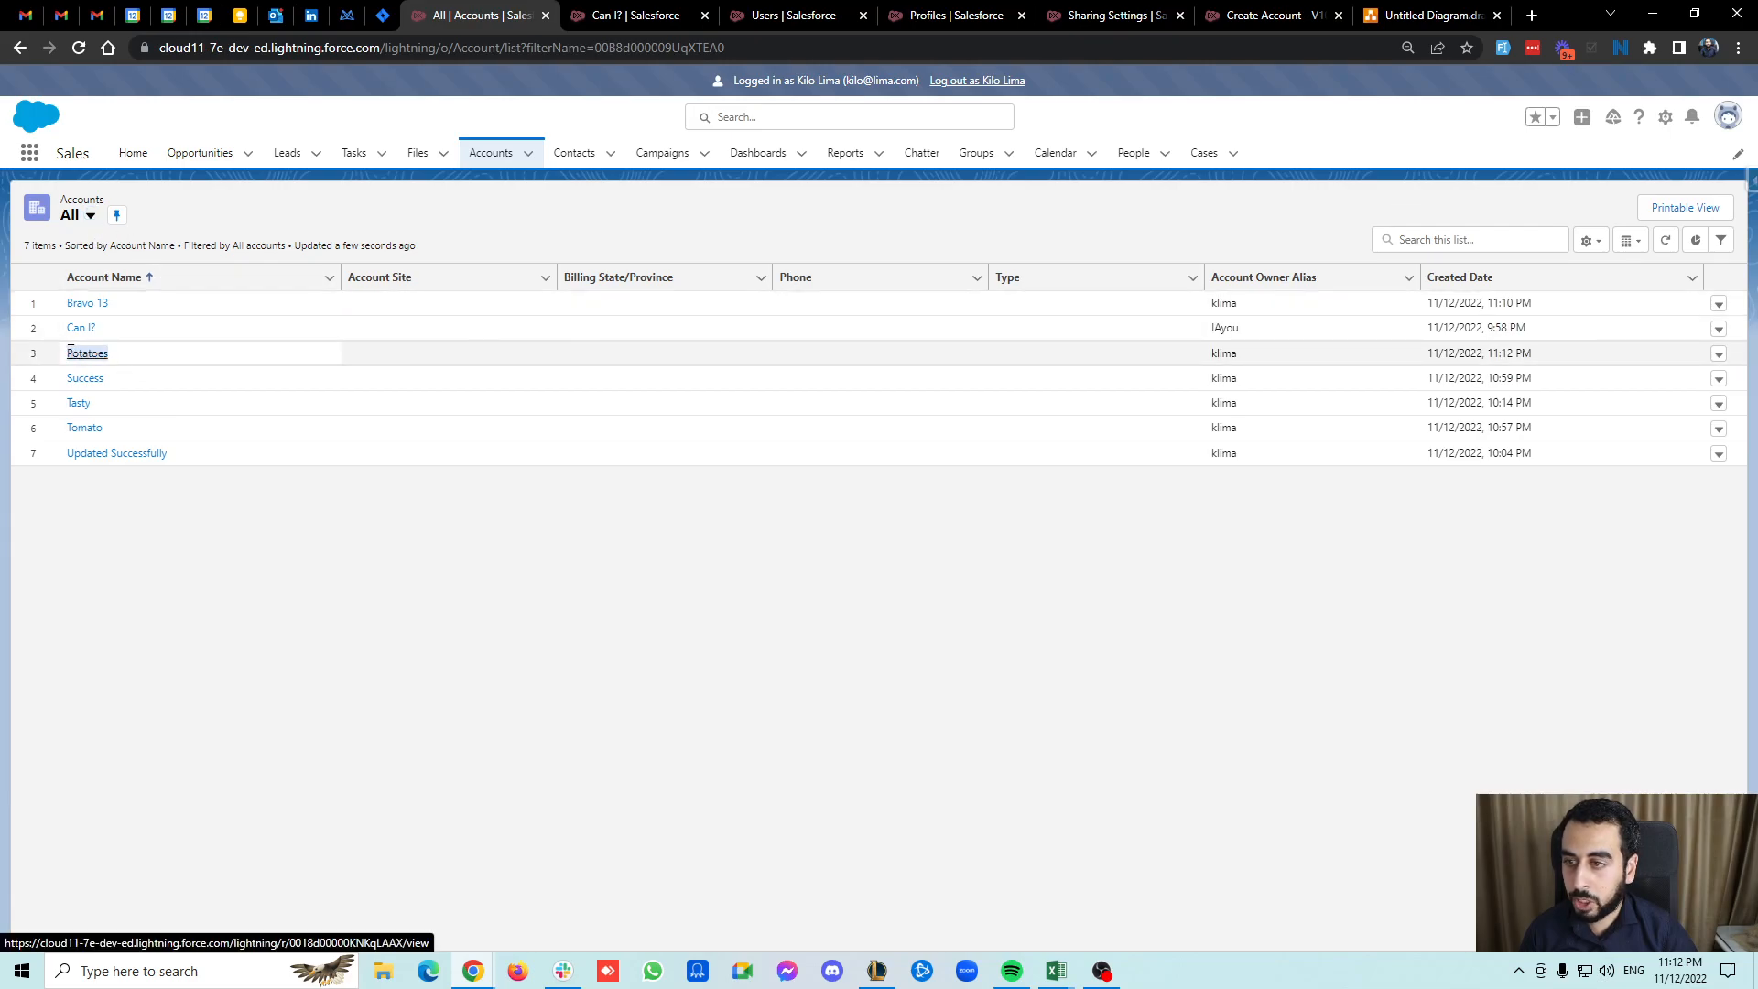
pyautogui.click(133, 153)
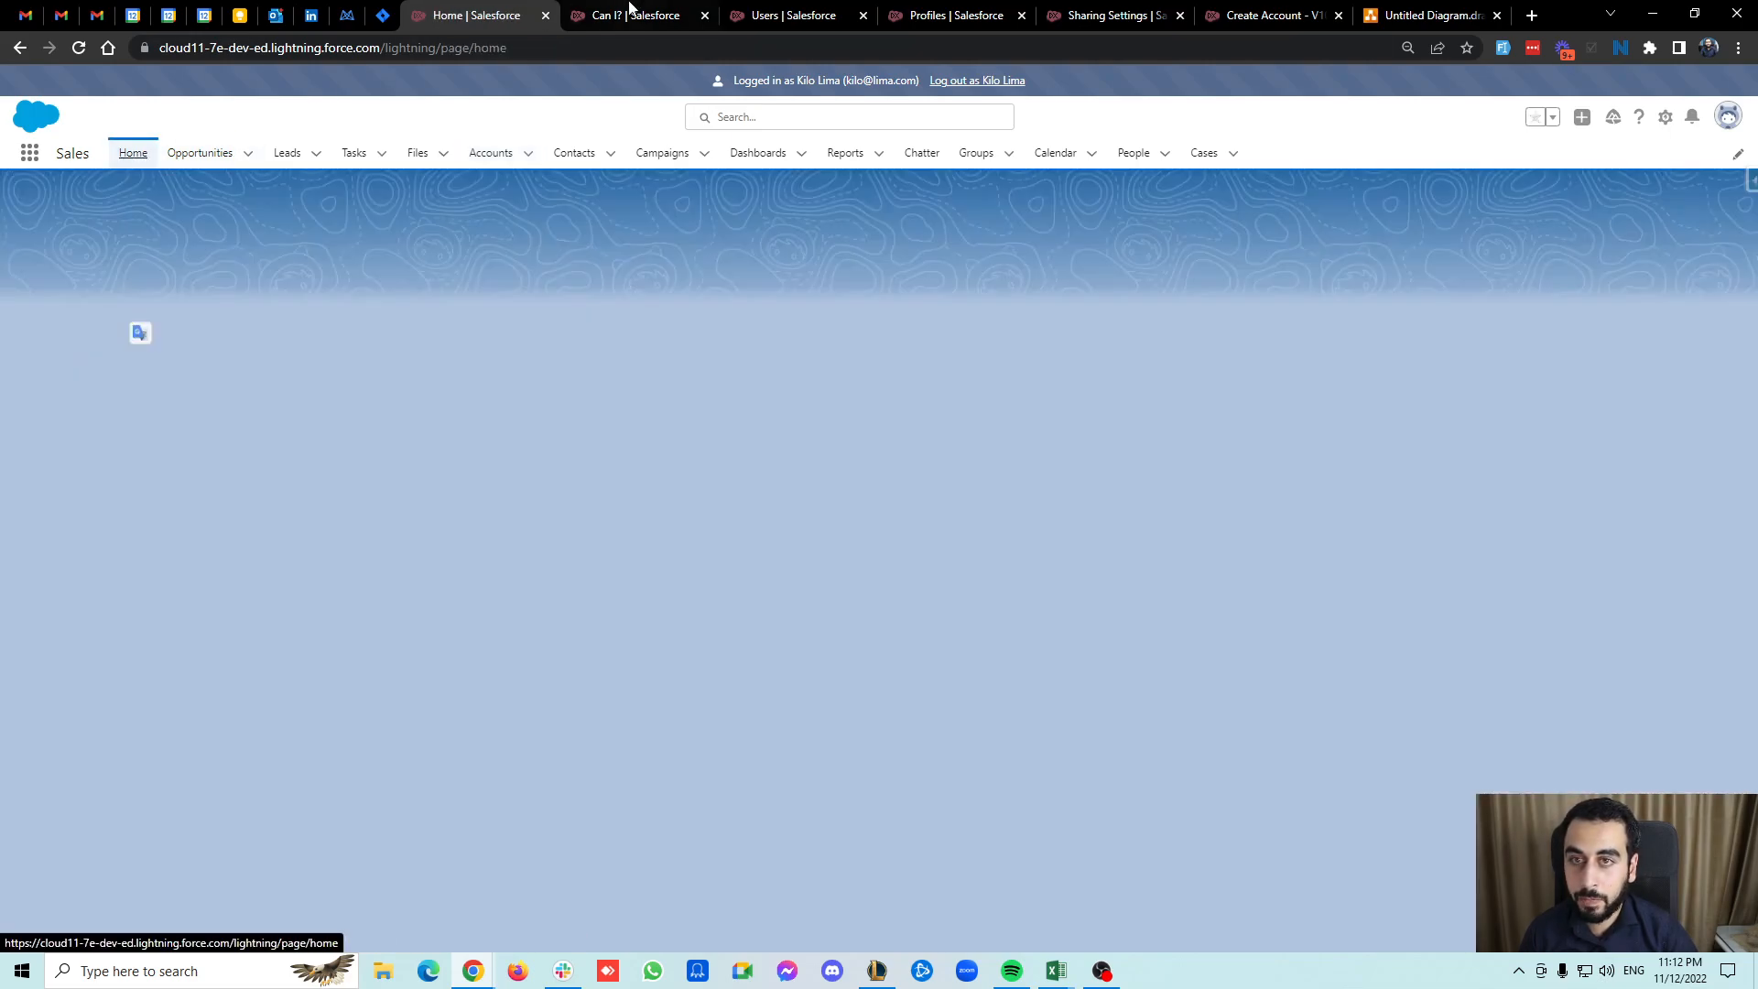
# Copy the Can I? account's record ID and run the flow in Update mode to rename that account French Fries.
pyautogui.click(628, 11)
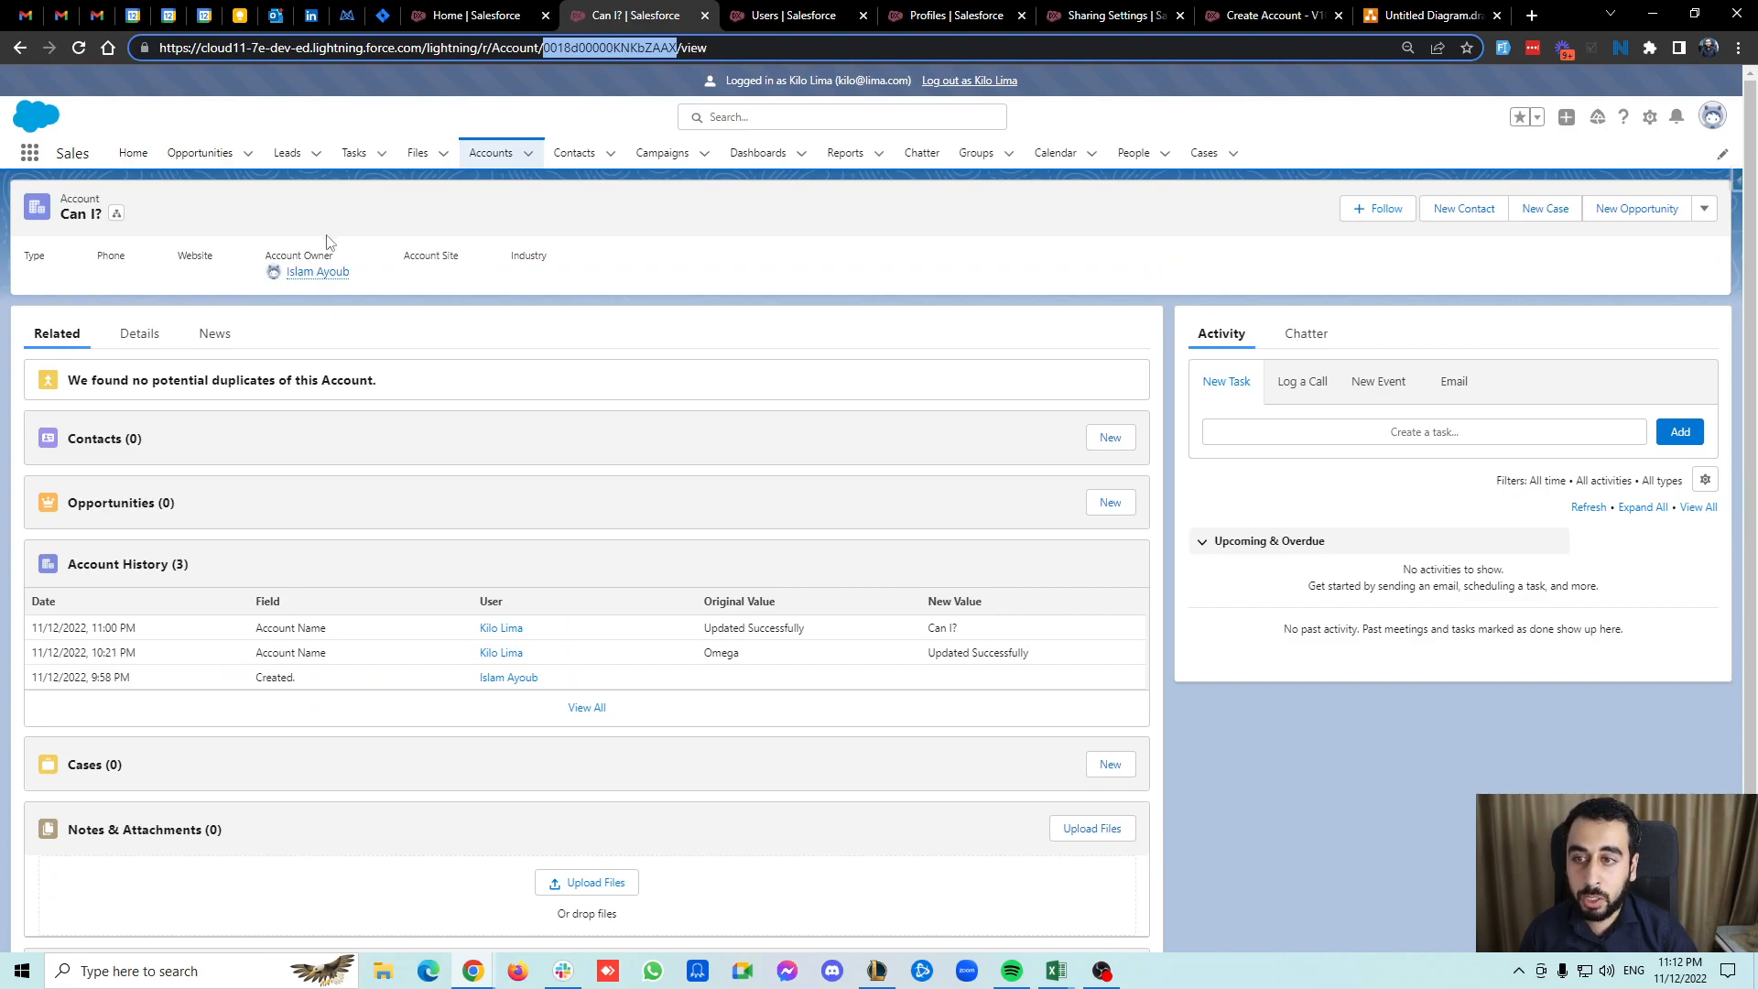
pyautogui.click(75, 48)
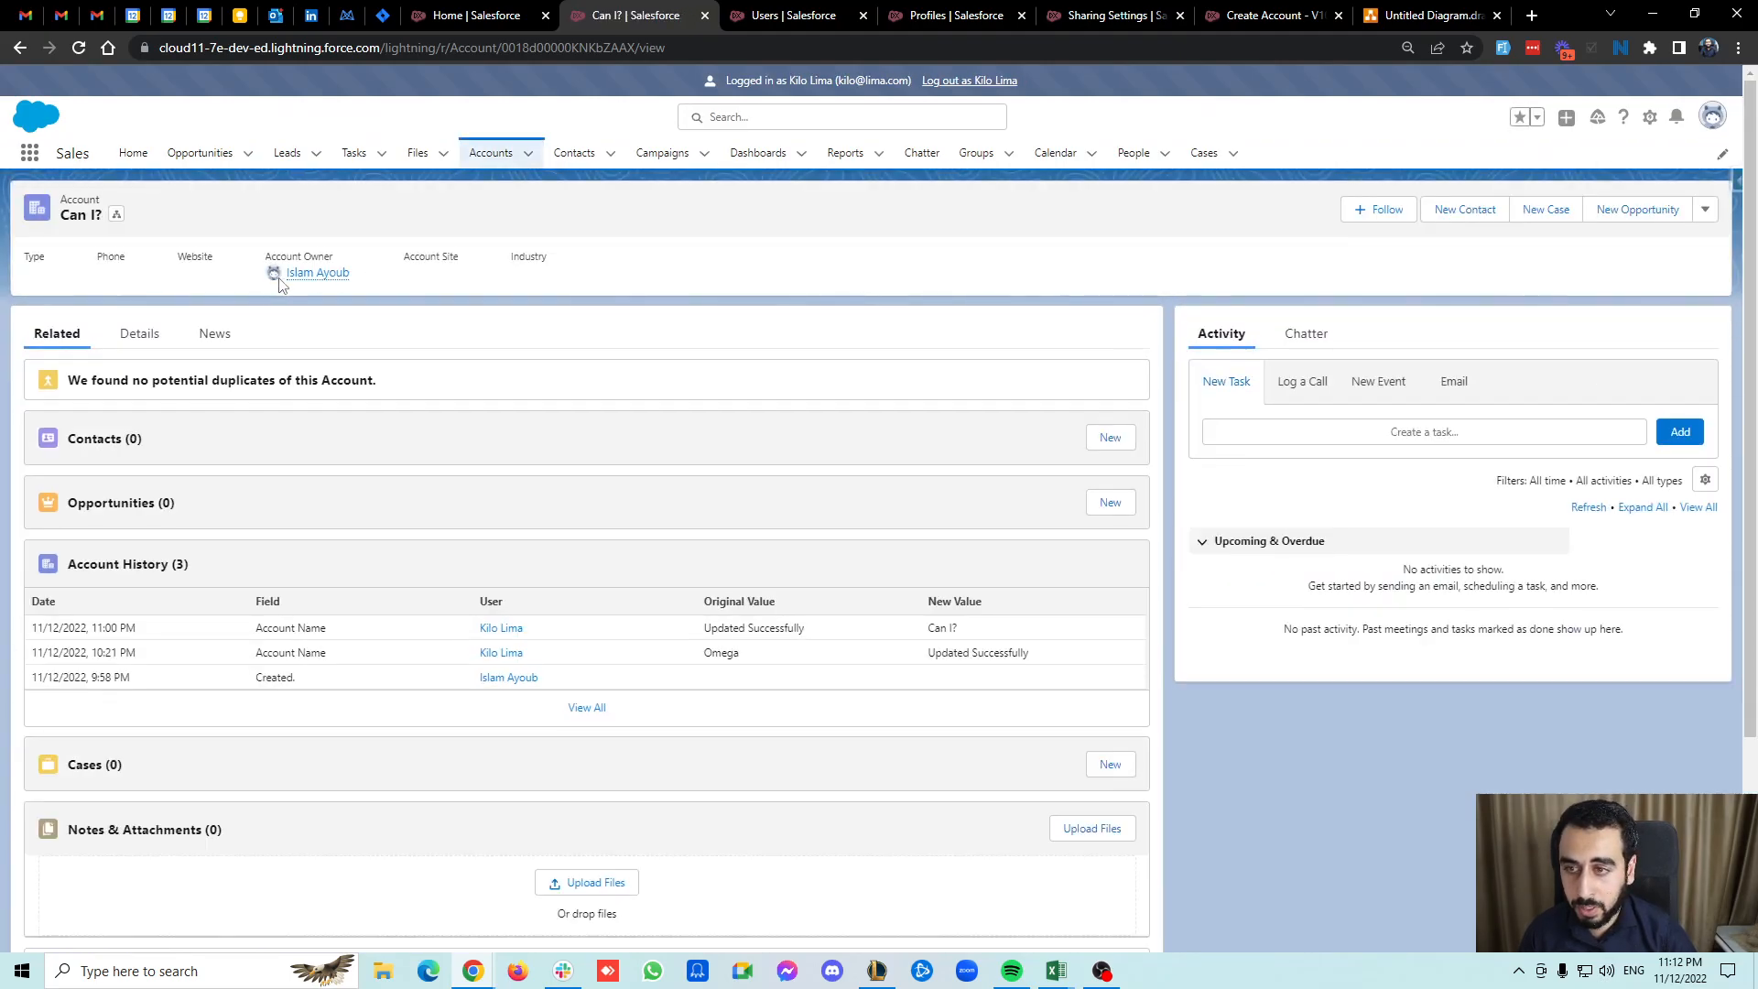
pyautogui.click(514, 7)
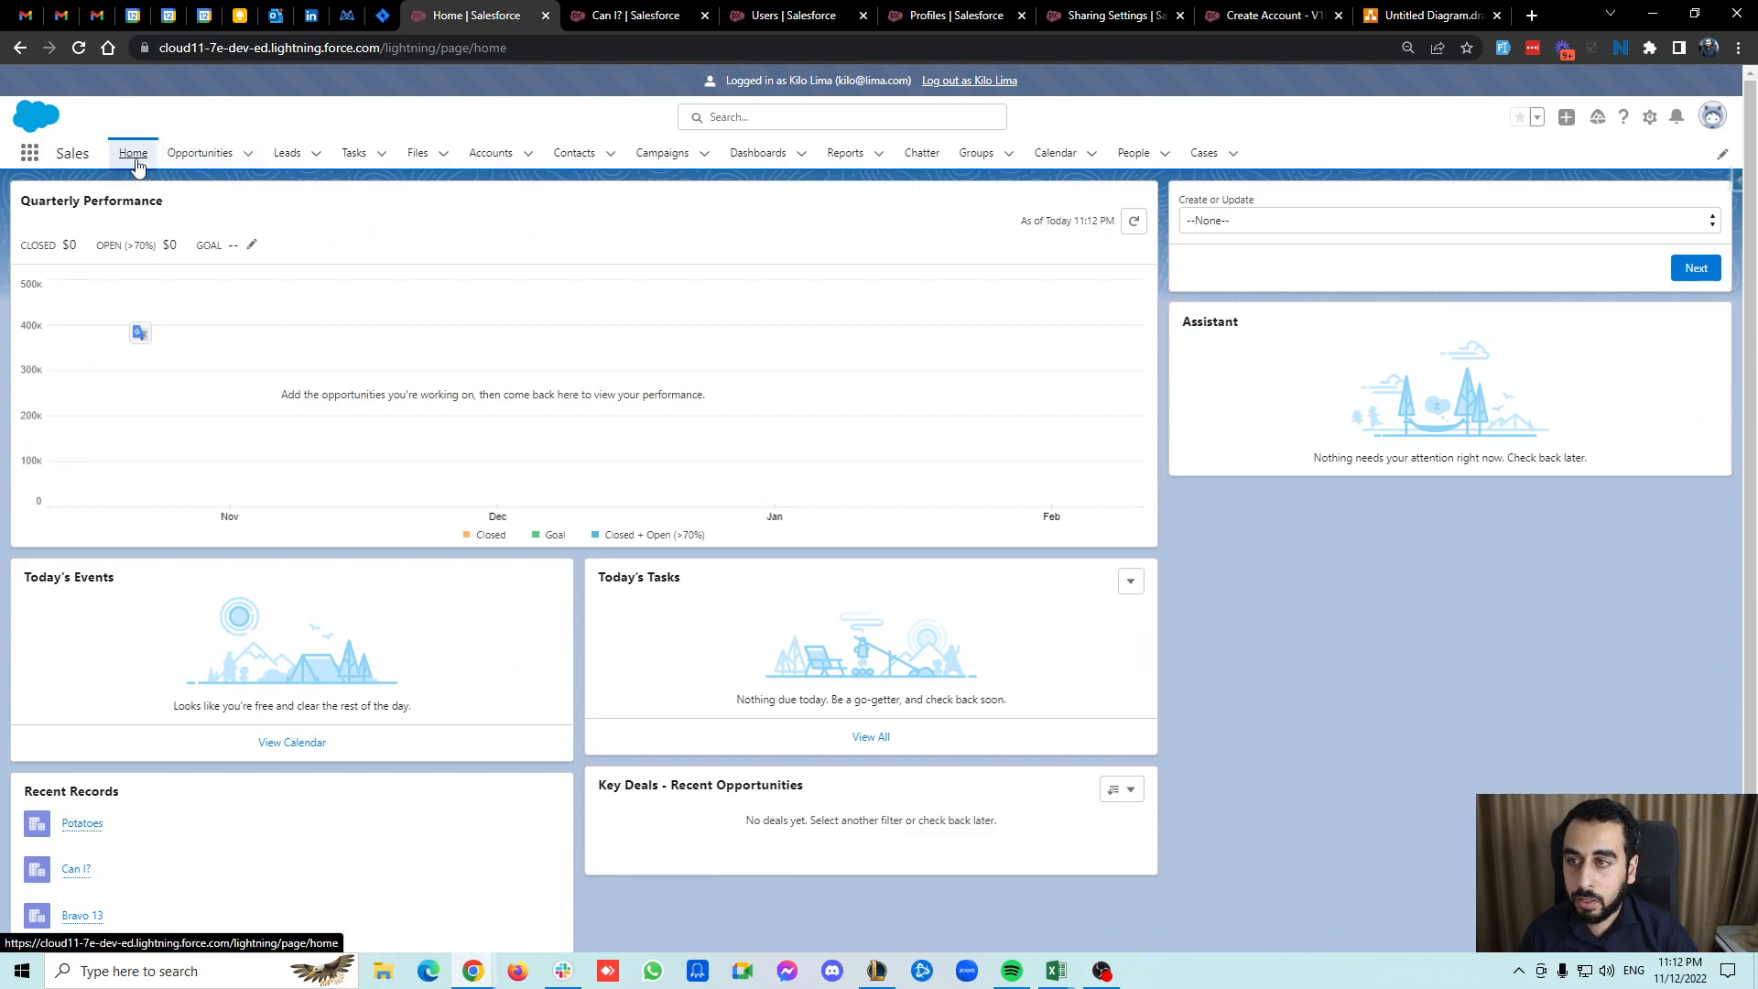
pyautogui.click(1216, 221)
pyautogui.click(1237, 266)
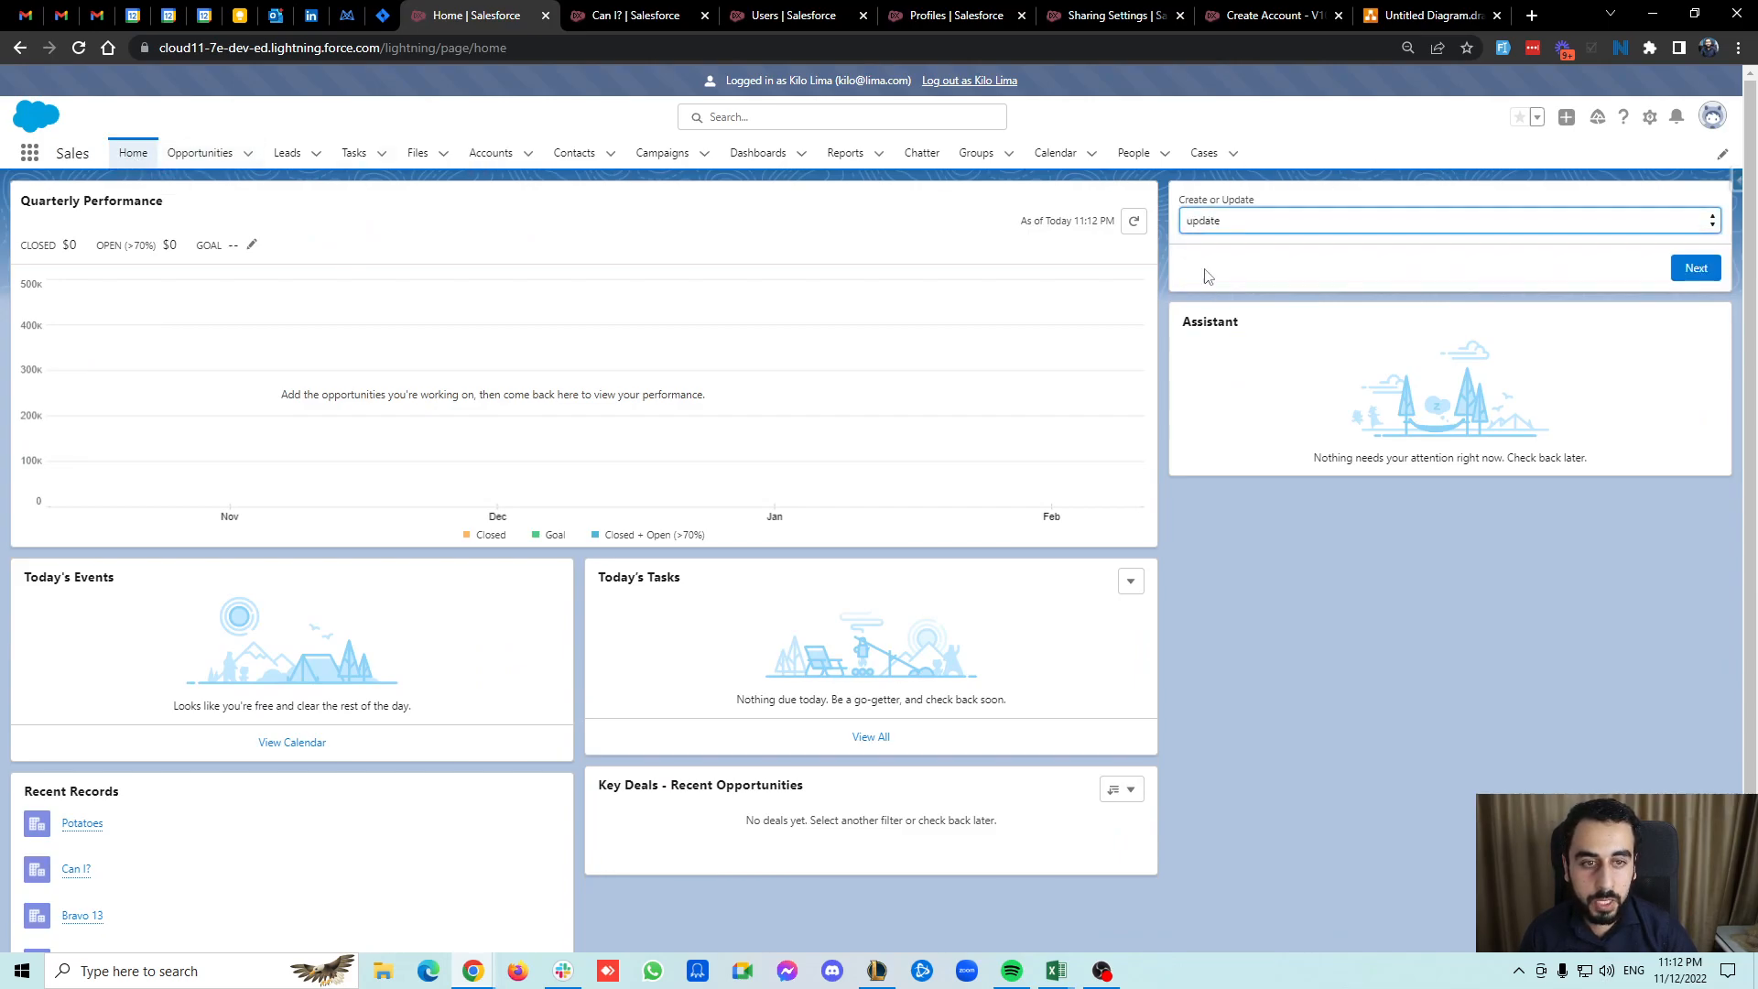
pyautogui.click(1695, 268)
pyautogui.click(1223, 224)
pyautogui.write('0018d00000KNKbZAAX')
pyautogui.click(1248, 268)
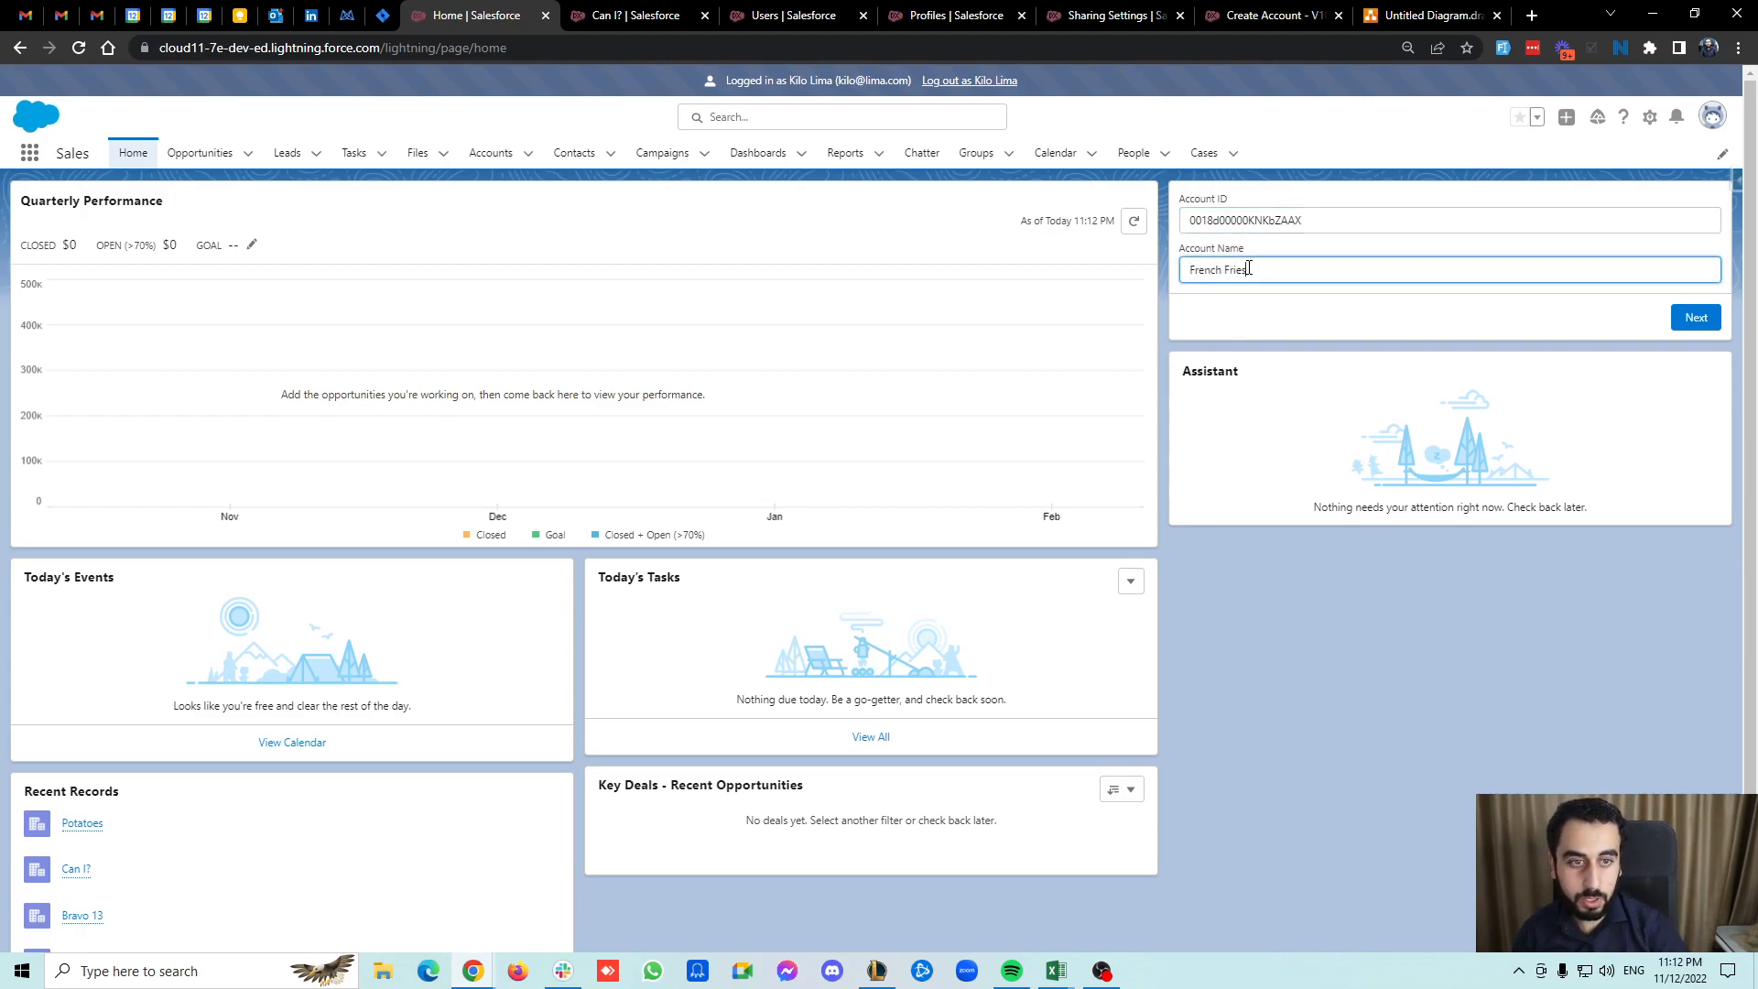
pyautogui.click(1693, 317)
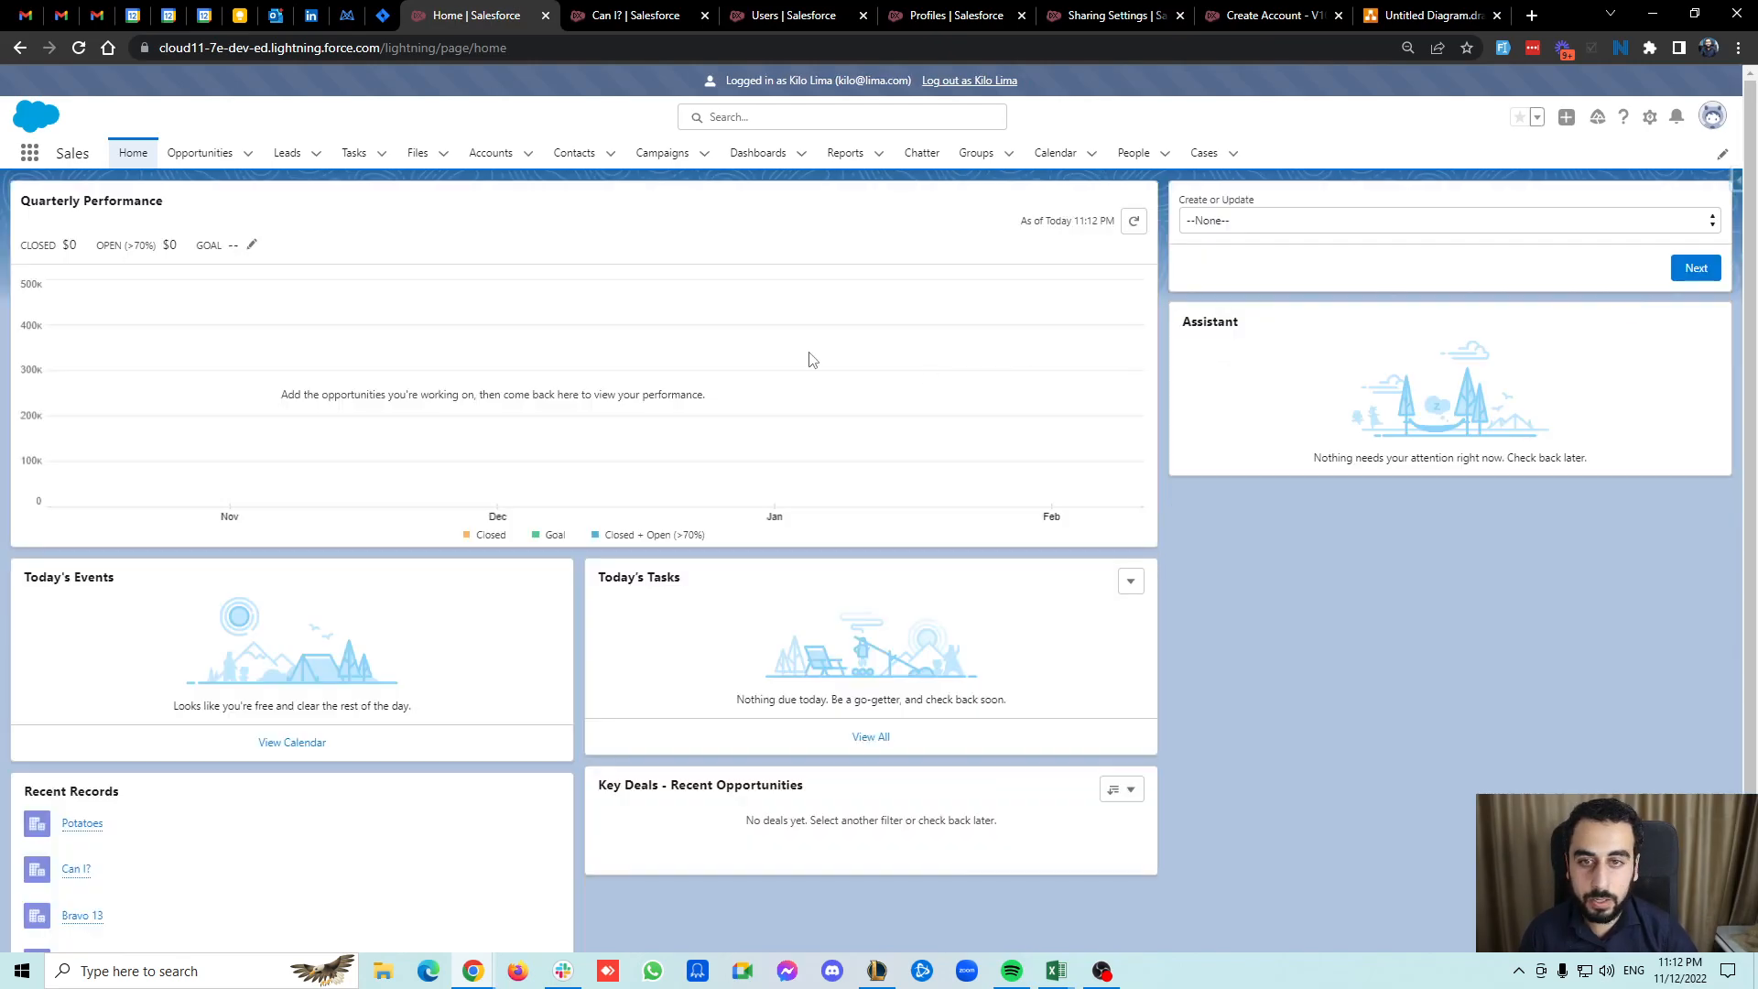
# Open the renamed account's record to review its owner and account history, then return to the context diagram.
pyautogui.click(491, 158)
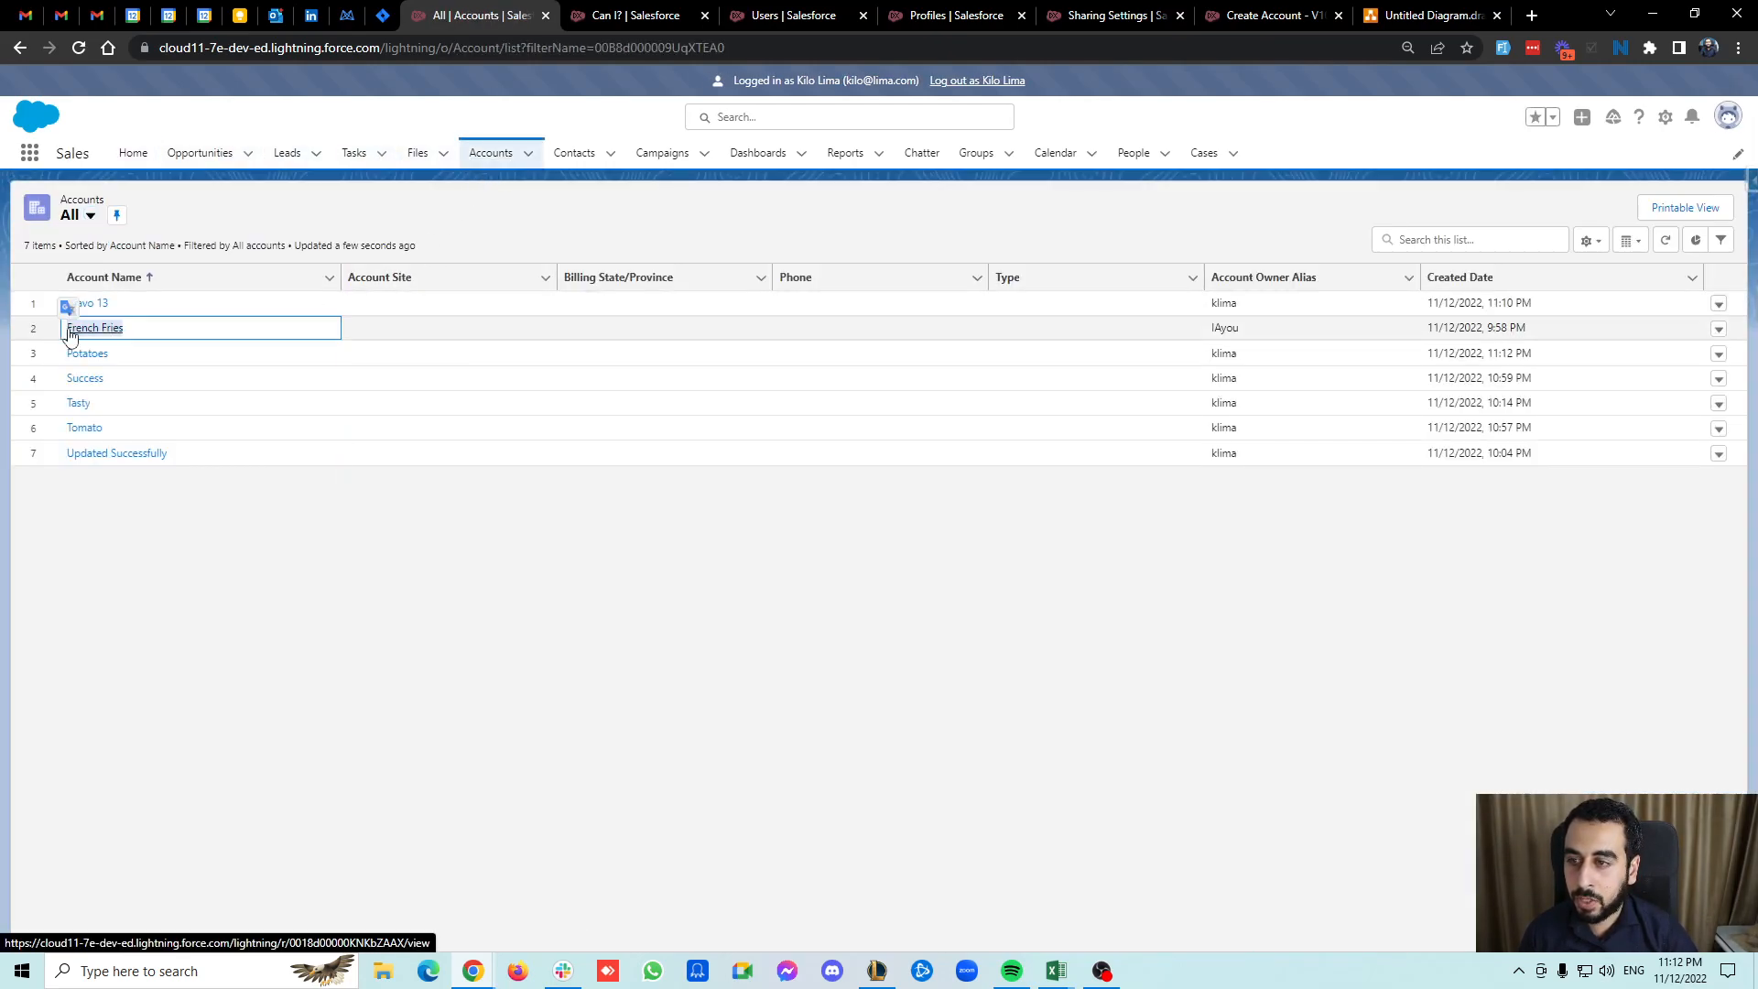
pyautogui.click(92, 328)
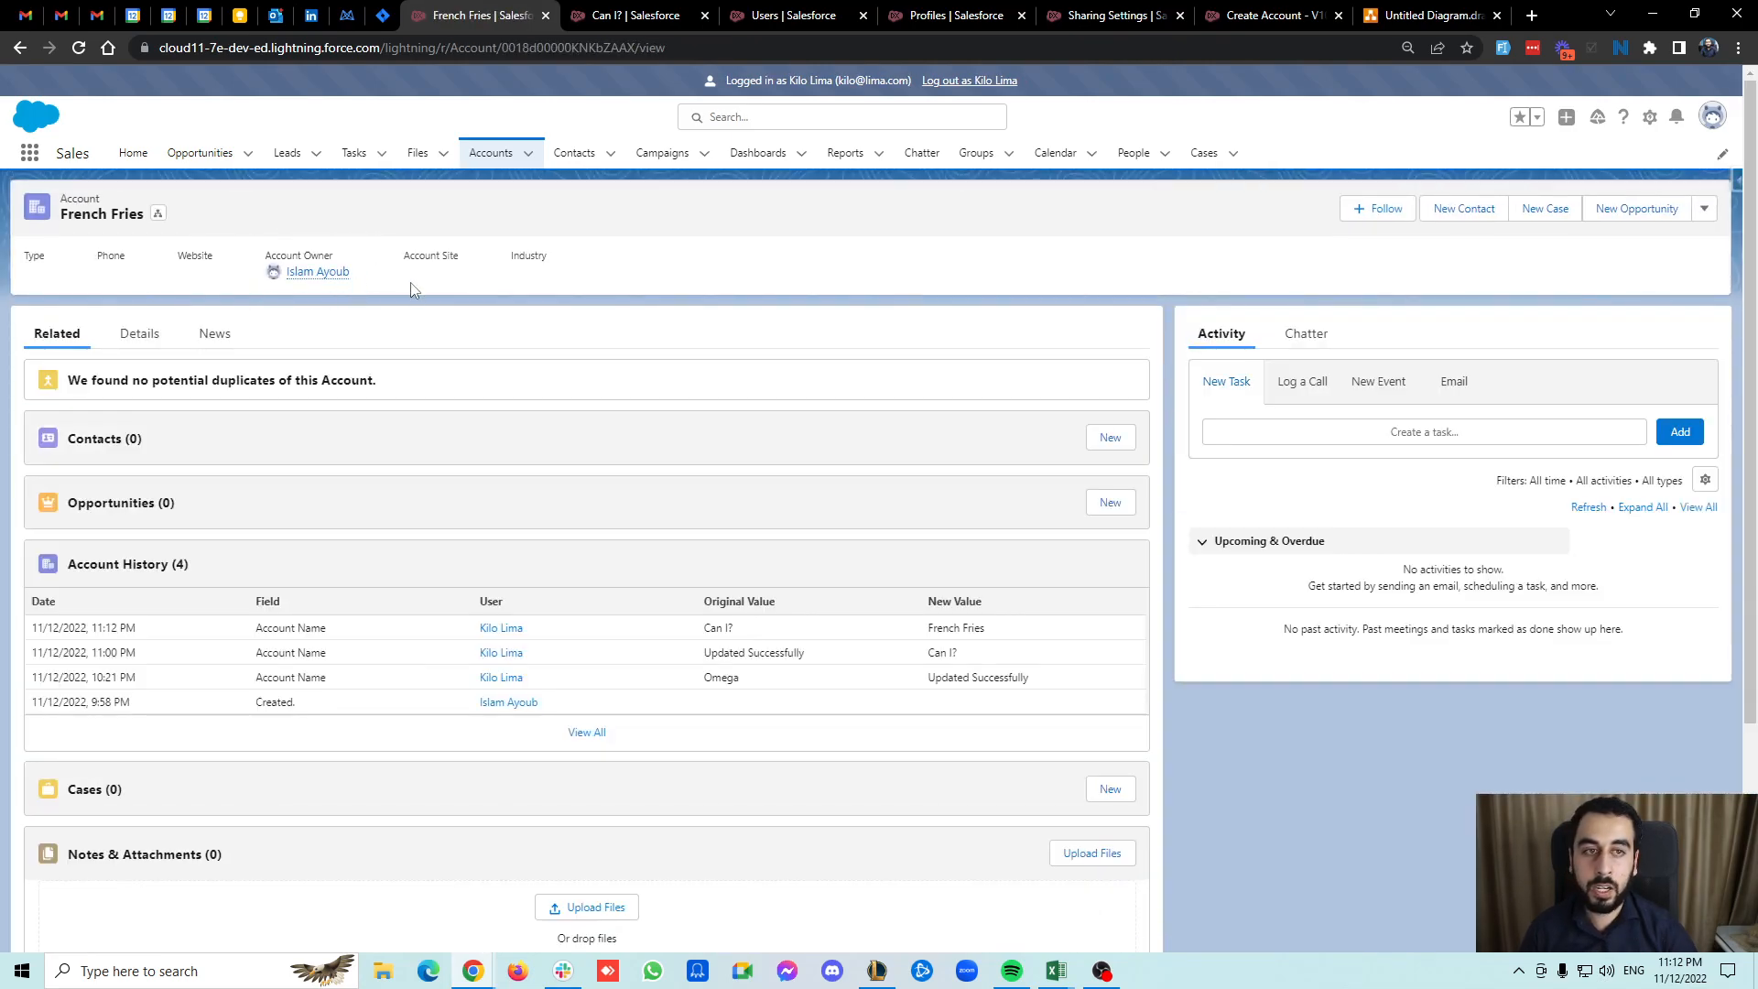
pyautogui.click(1393, 11)
pyautogui.click(1277, 510)
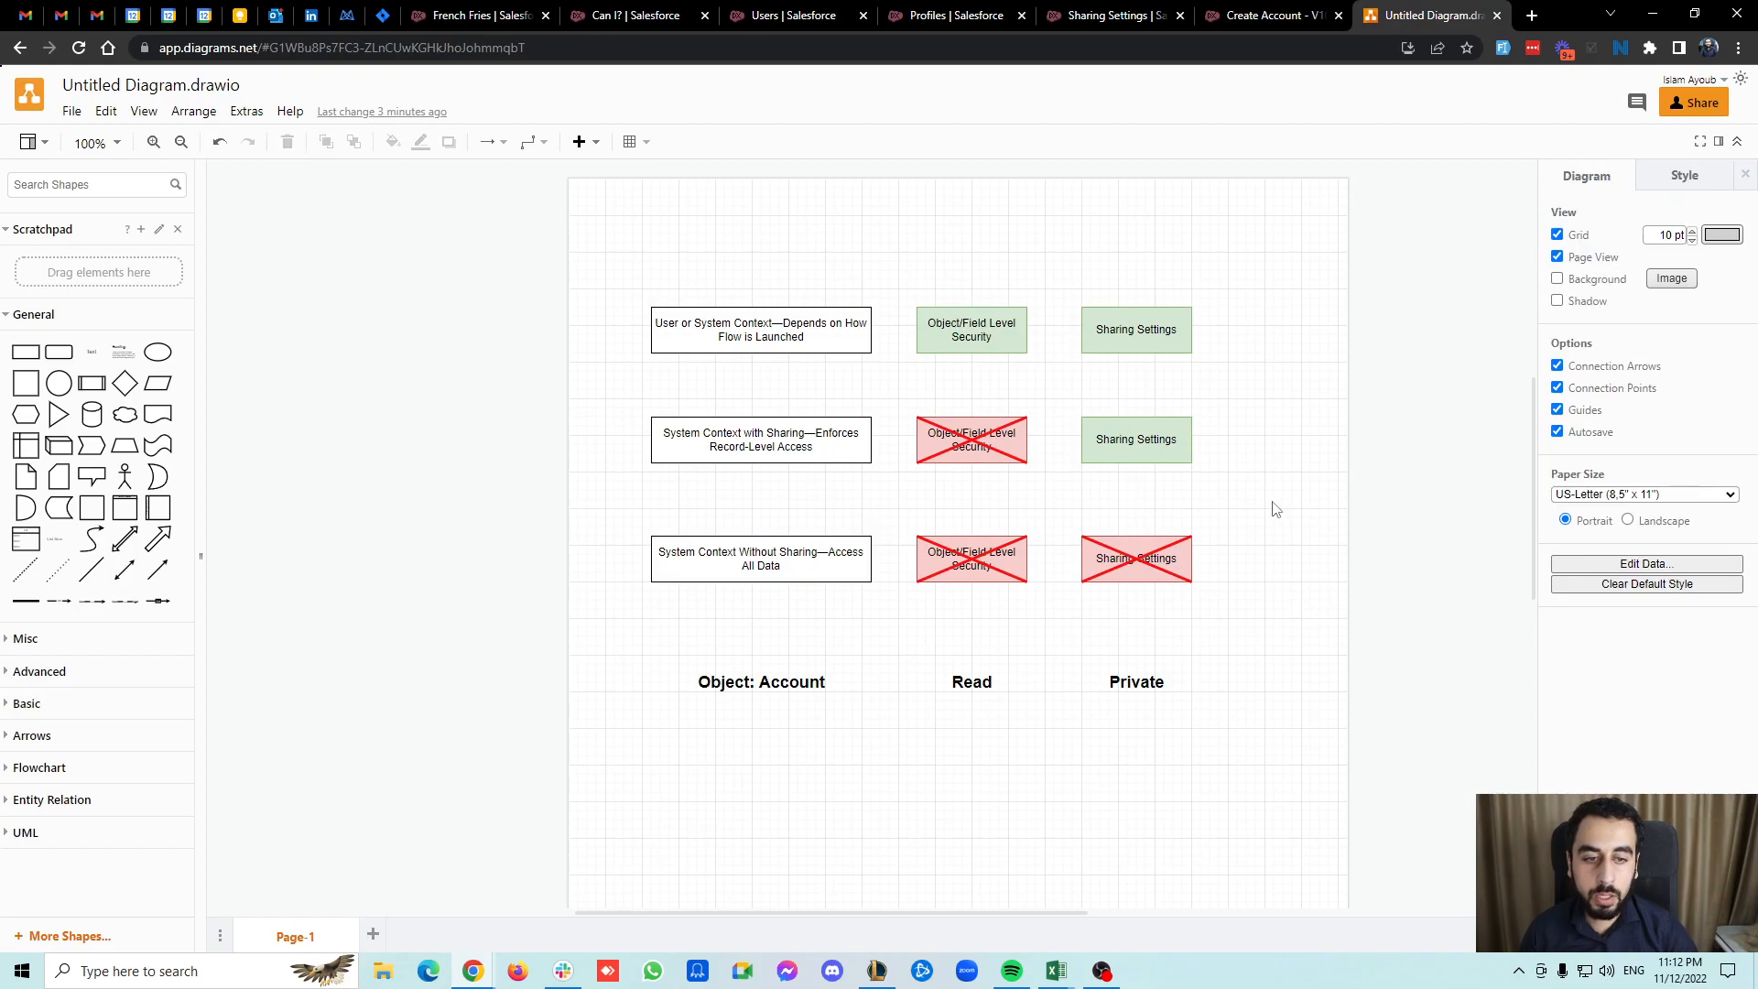